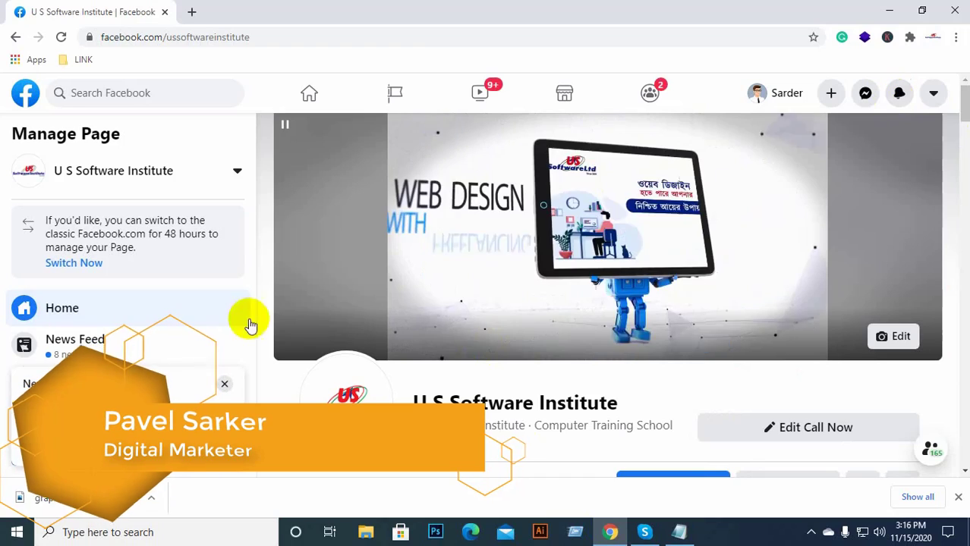
Step: Open the Page's Ad Center and look over its summary and ads overview
{"action": "scroll", "coordinate": [224, 389], "scroll_direction": "down", "scroll_amount": 3}
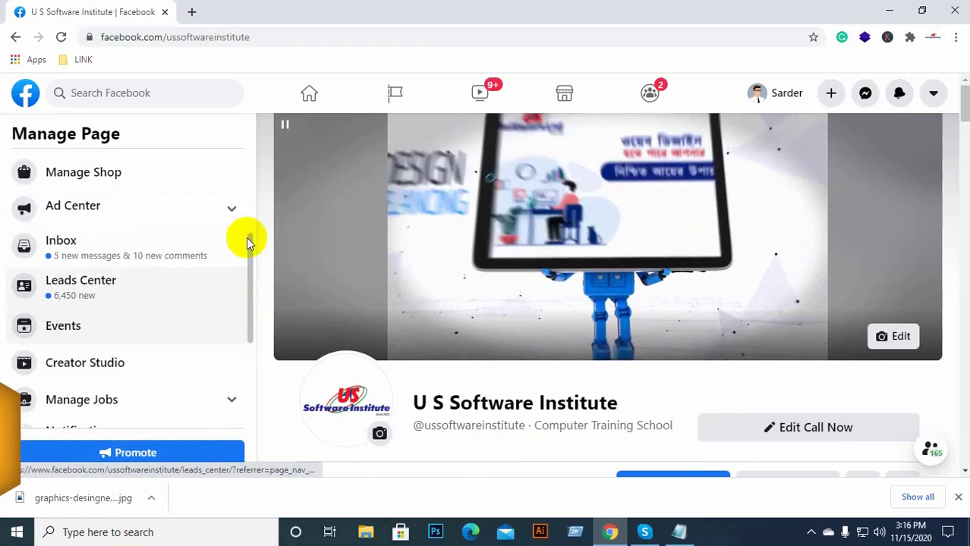
{"action": "left_click", "coordinate": [232, 210]}
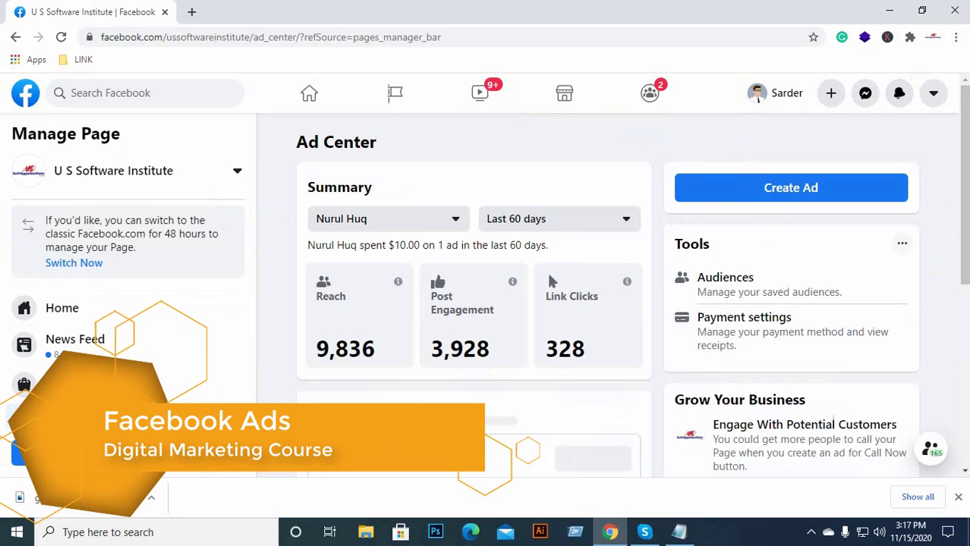
{"action": "scroll", "coordinate": [222, 307], "scroll_direction": "down", "scroll_amount": 1}
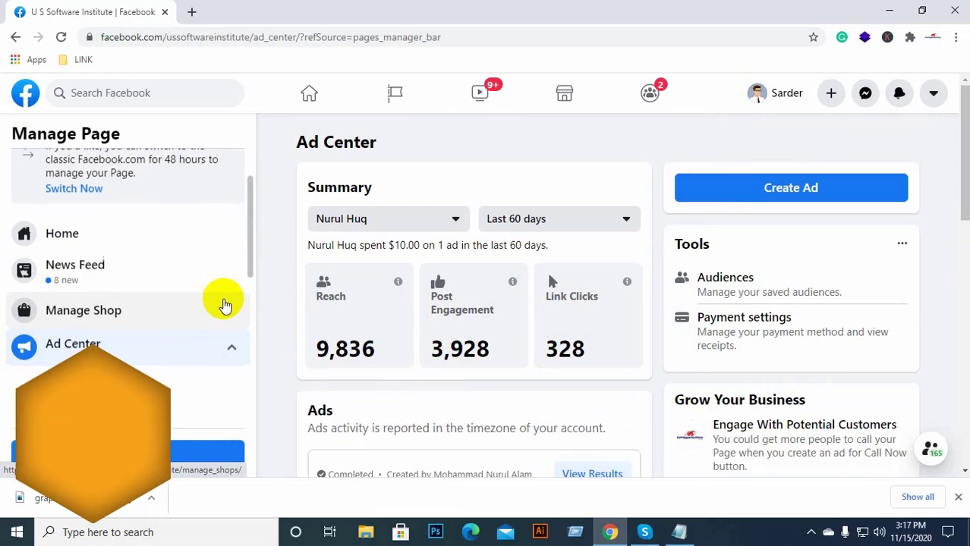
{"action": "scroll", "coordinate": [224, 305], "scroll_direction": "down", "scroll_amount": 1}
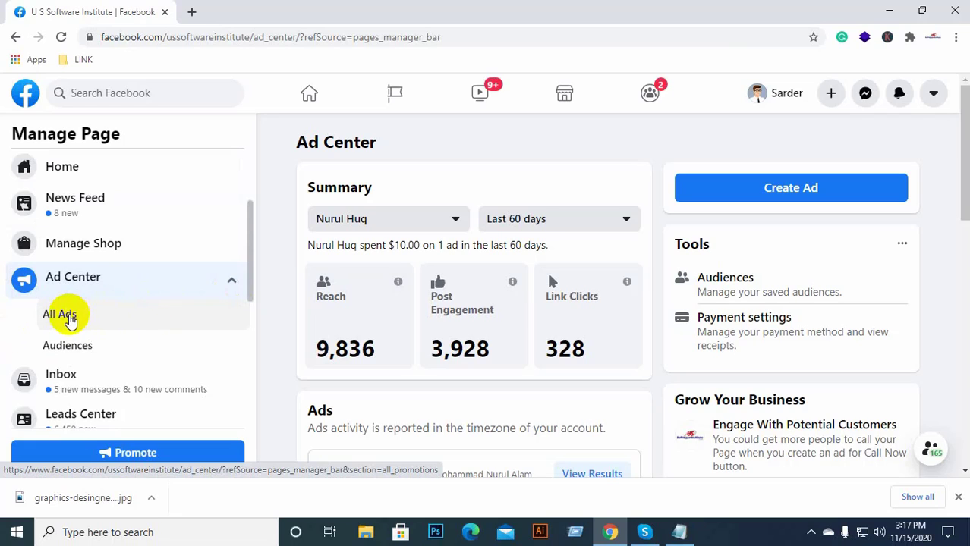
{"action": "scroll", "coordinate": [182, 317], "scroll_direction": "up", "scroll_amount": 3}
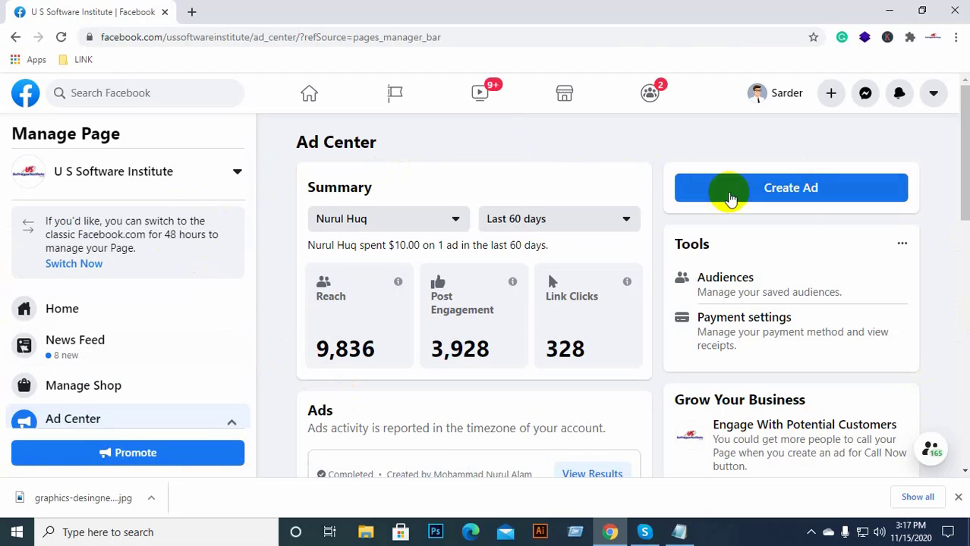
{"action": "scroll", "coordinate": [326, 334], "scroll_direction": "down", "scroll_amount": 3}
{"action": "scroll", "coordinate": [95, 380], "scroll_direction": "down", "scroll_amount": 3}
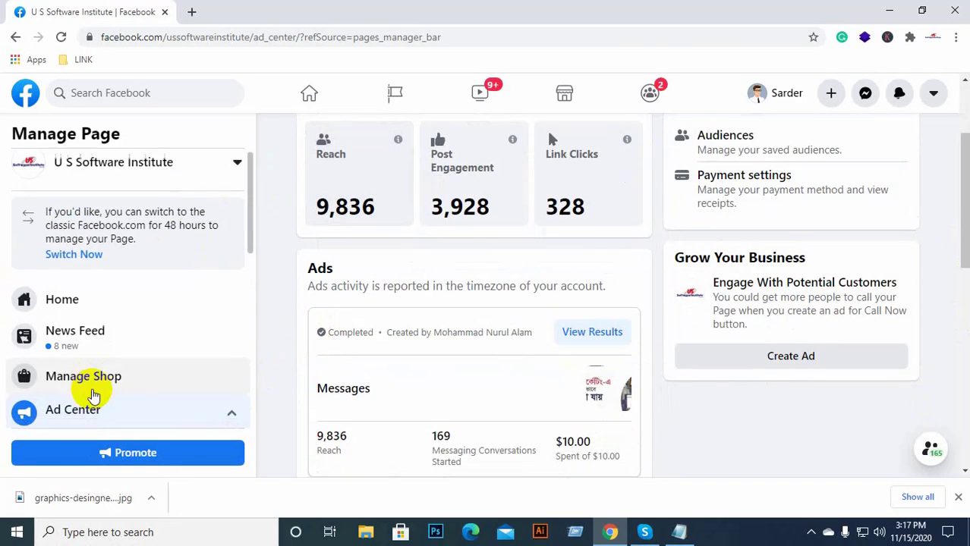
Step: Show all of the Page's ads and open Ads Manager from the end of that list
{"action": "left_click", "coordinate": [108, 319]}
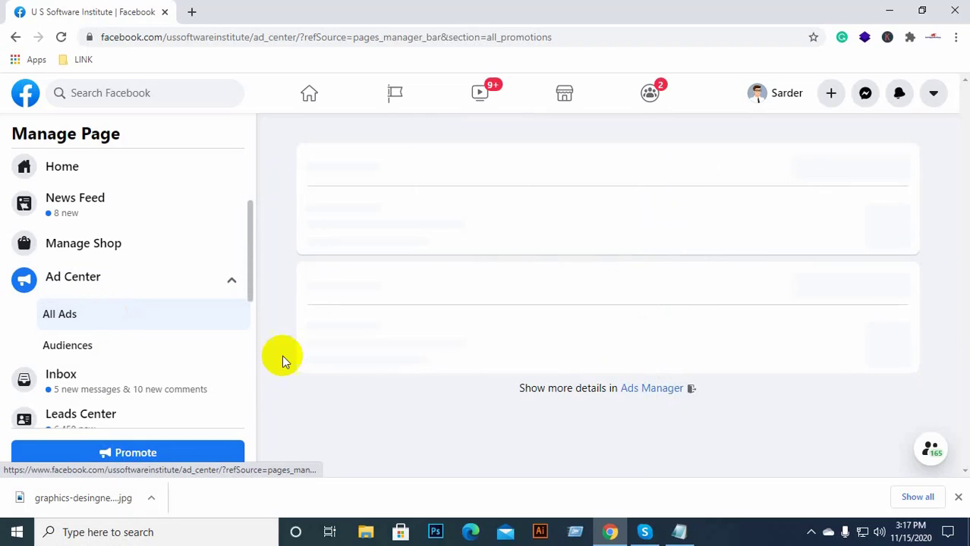
{"action": "scroll", "coordinate": [651, 423], "scroll_direction": "down", "scroll_amount": 15}
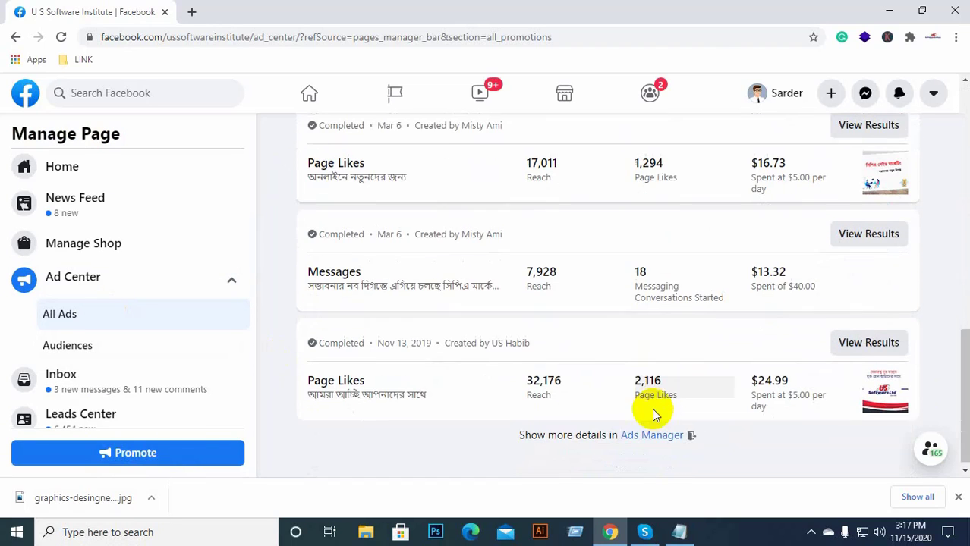
{"action": "left_click", "coordinate": [650, 430]}
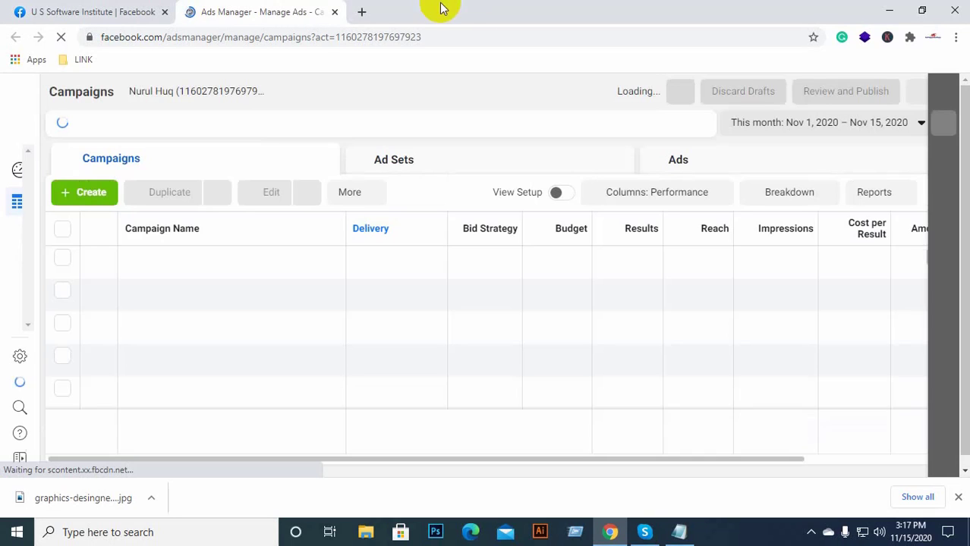
{"action": "left_click", "coordinate": [362, 11]}
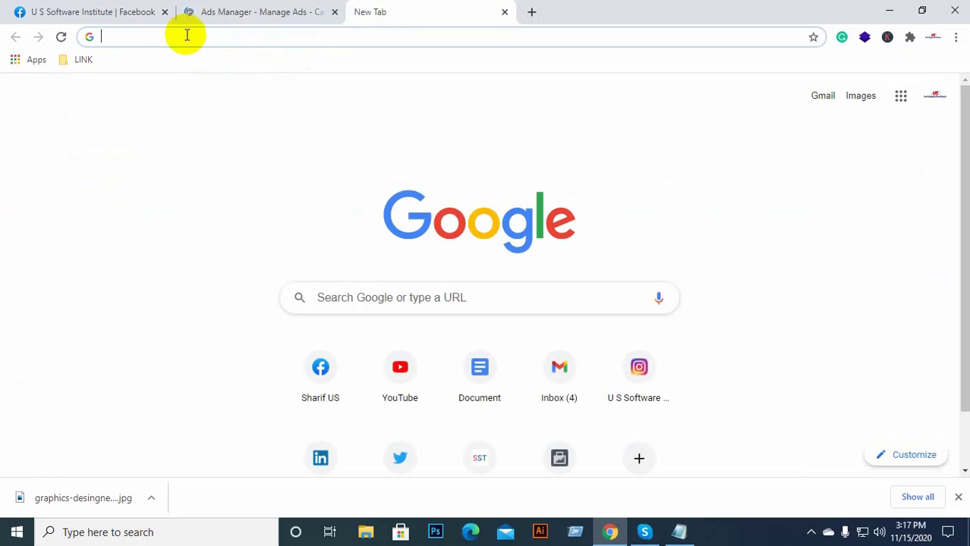
{"action": "left_click", "coordinate": [219, 10]}
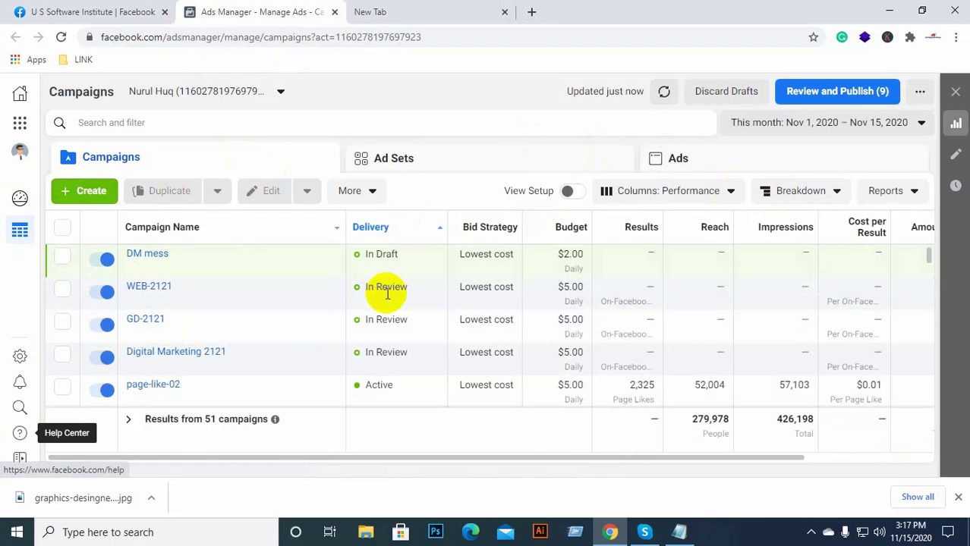
{"action": "scroll", "coordinate": [424, 311], "scroll_direction": "down", "scroll_amount": 5}
{"action": "scroll", "coordinate": [419, 311], "scroll_direction": "up", "scroll_amount": 10}
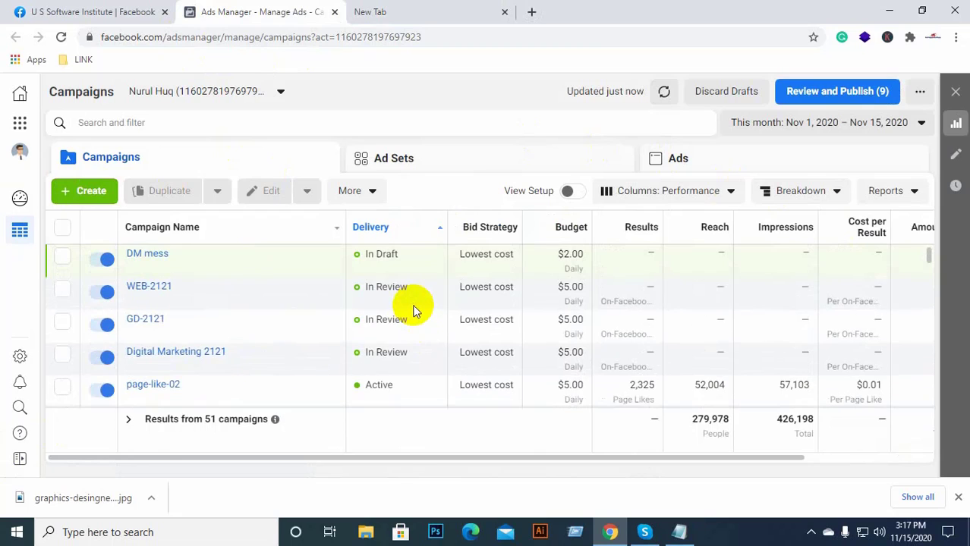
{"action": "mouse_move", "coordinate": [600, 540]}
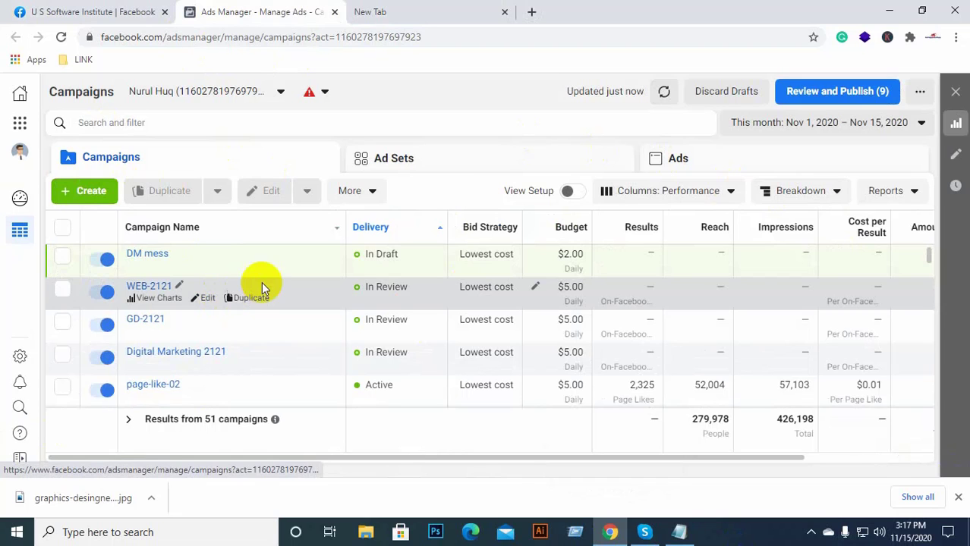
Step: Create a new campaign with the Messages objective and continue to its settings
{"action": "left_click", "coordinate": [84, 190]}
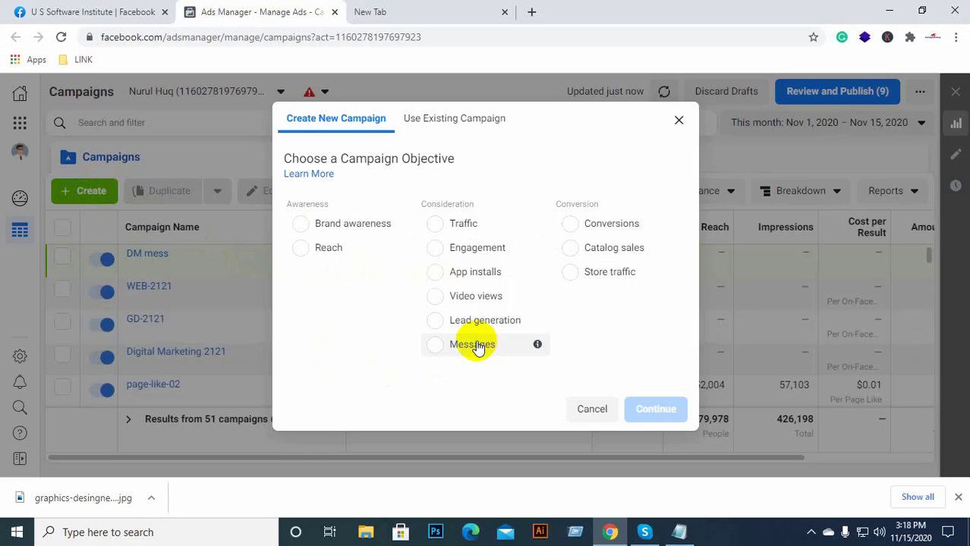
{"action": "left_click", "coordinate": [434, 348]}
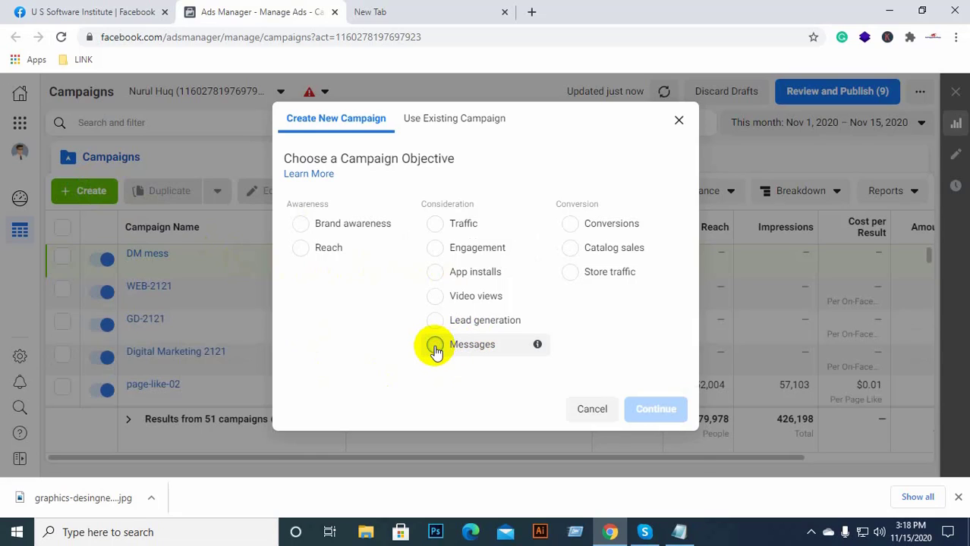
{"action": "scroll", "coordinate": [578, 354], "scroll_direction": "down", "scroll_amount": 2}
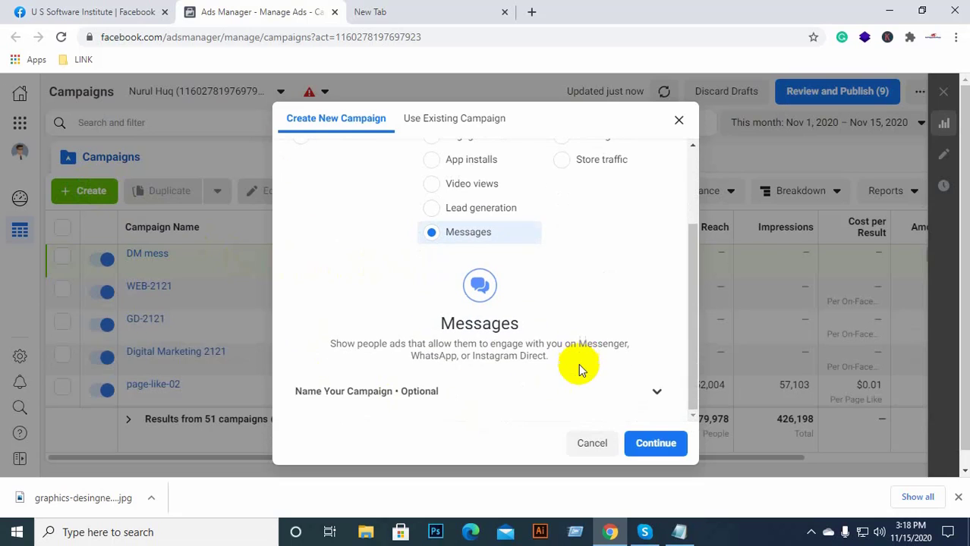
{"action": "left_click", "coordinate": [638, 429]}
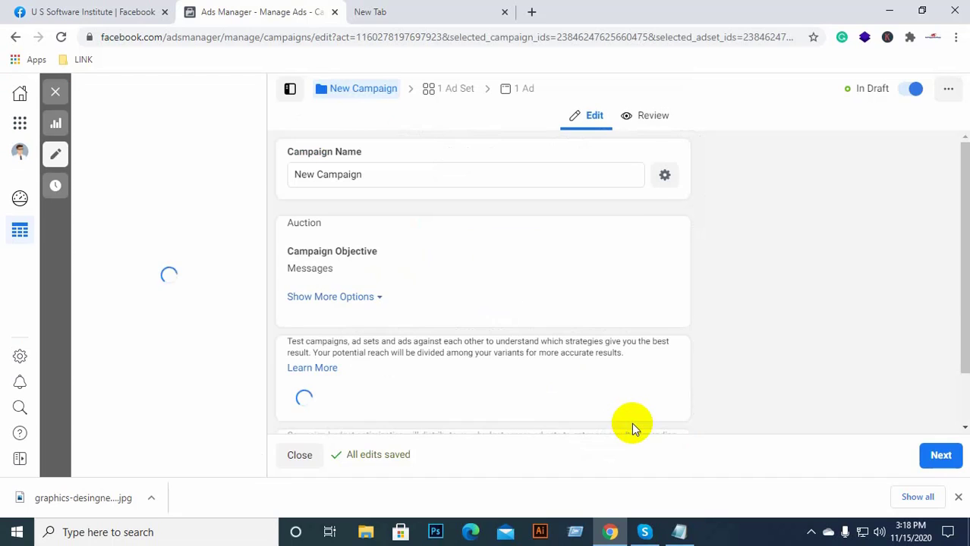
Step: Rename the new campaign as USSI Tutorial
{"action": "left_click", "coordinate": [373, 173]}
{"action": "left_click_drag", "start_coordinate": [373, 173], "coordinate": [294, 173]}
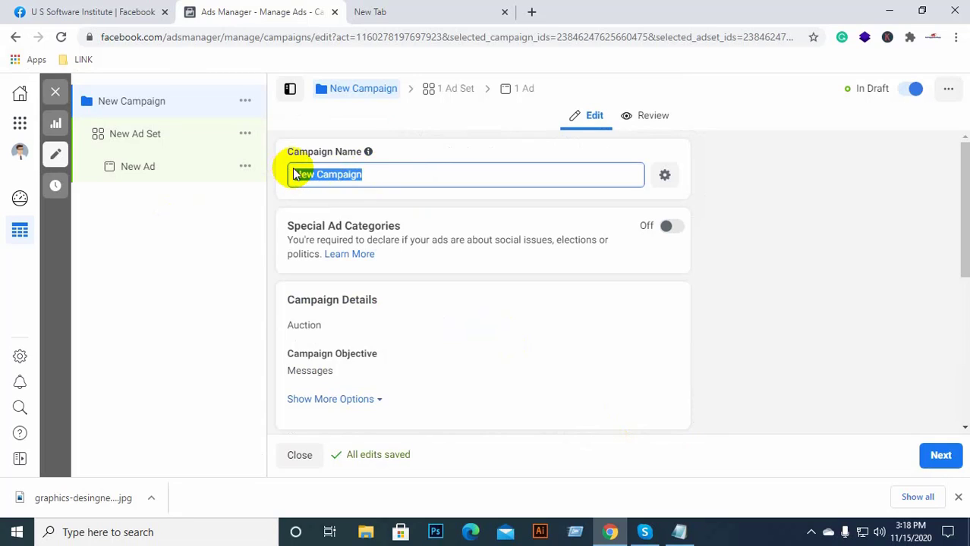
{"action": "key", "text": "BackSpace"}
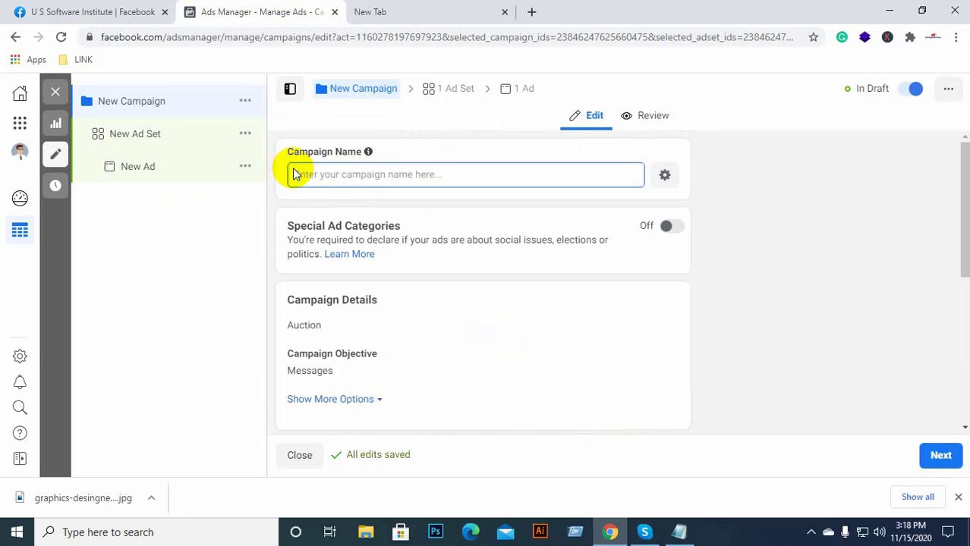
{"action": "type", "text": "USSI "}
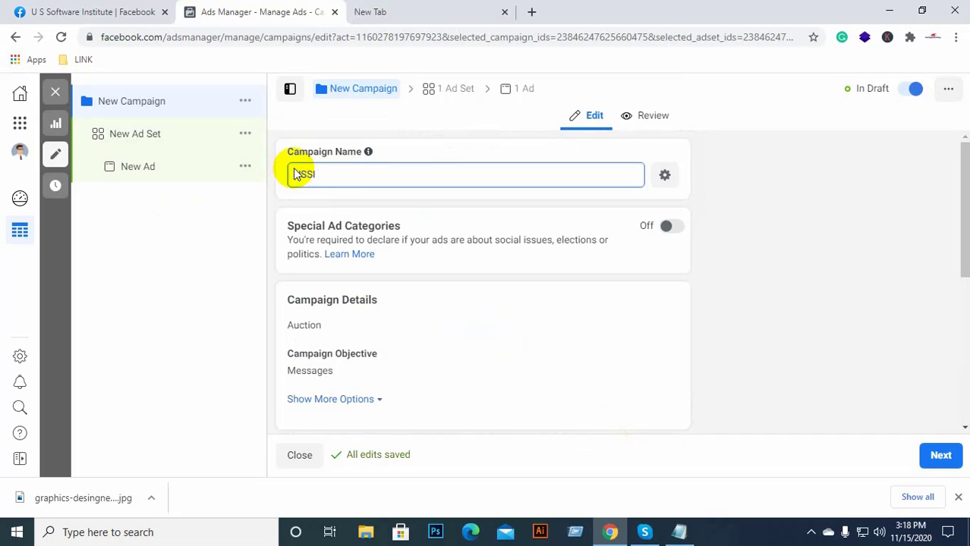
{"action": "type", "text": "Tutorial"}
Step: Examine the campaign's special ad categories, campaign details, A/B test and budget optimization sections
{"action": "scroll", "coordinate": [391, 247], "scroll_direction": "down", "scroll_amount": 1}
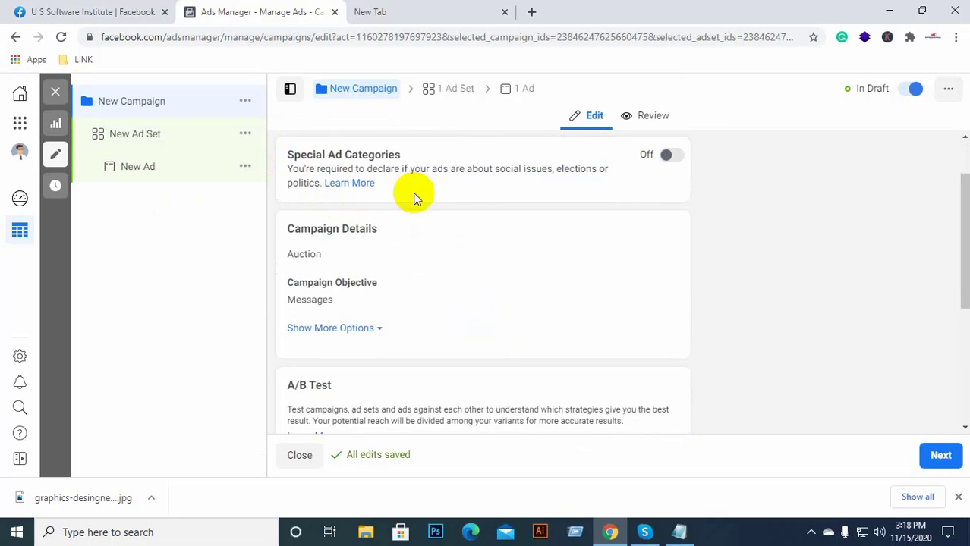
{"action": "scroll", "coordinate": [463, 214], "scroll_direction": "up", "scroll_amount": 1}
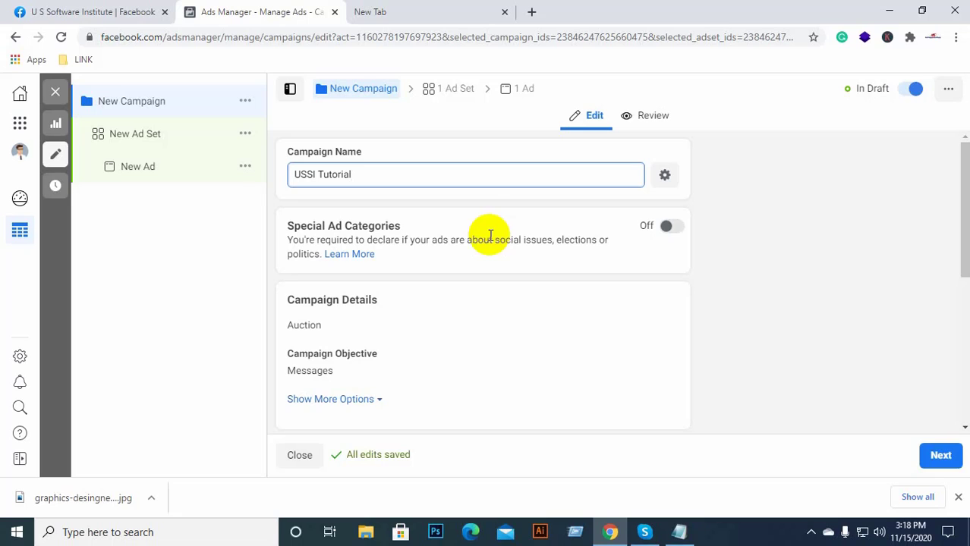
{"action": "scroll", "coordinate": [490, 235], "scroll_direction": "down", "scroll_amount": 2}
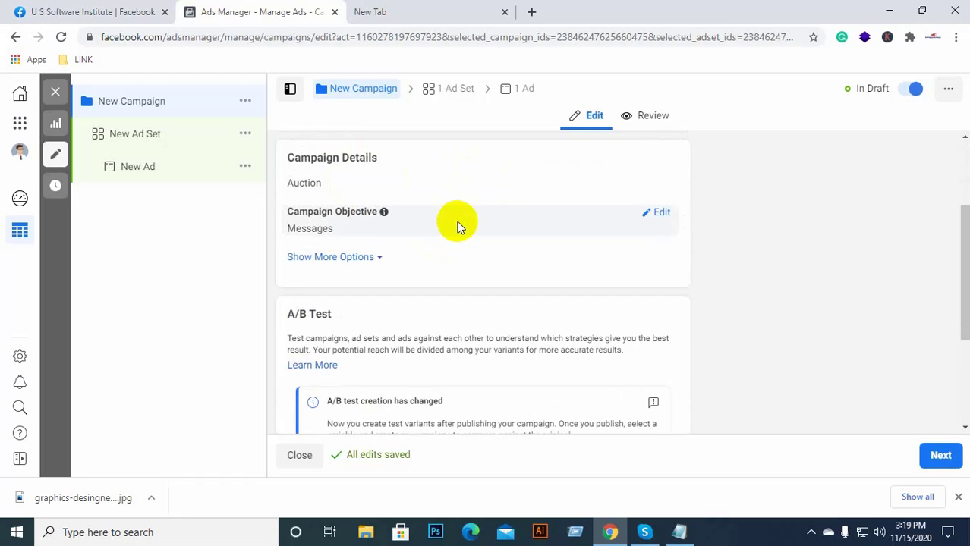
{"action": "scroll", "coordinate": [455, 243], "scroll_direction": "down", "scroll_amount": 4}
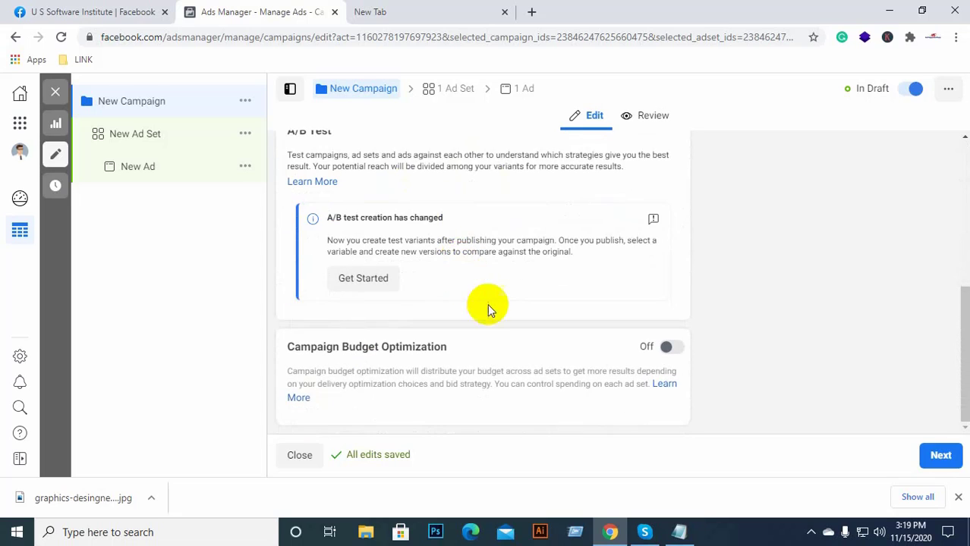
{"action": "scroll", "coordinate": [494, 310], "scroll_direction": "up", "scroll_amount": 1}
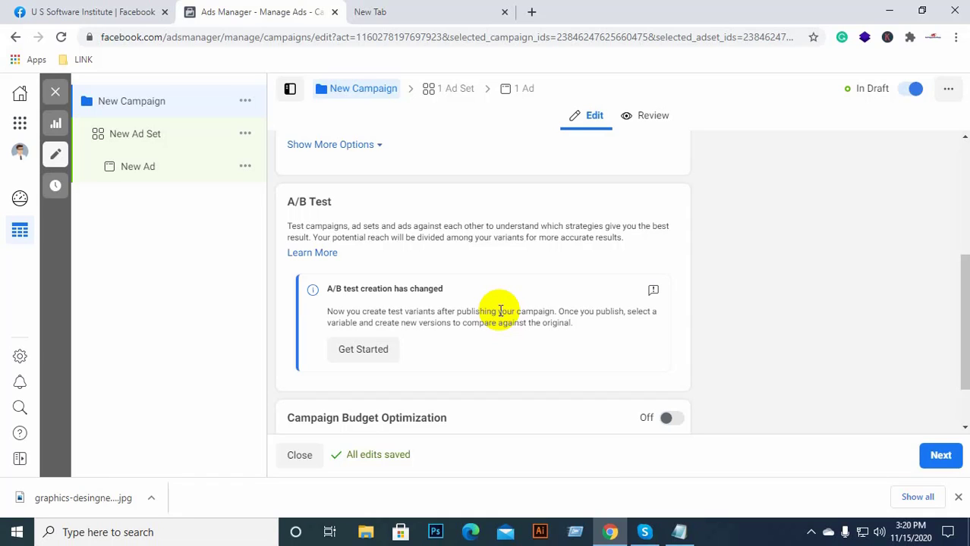
{"action": "scroll", "coordinate": [481, 299], "scroll_direction": "down", "scroll_amount": 1}
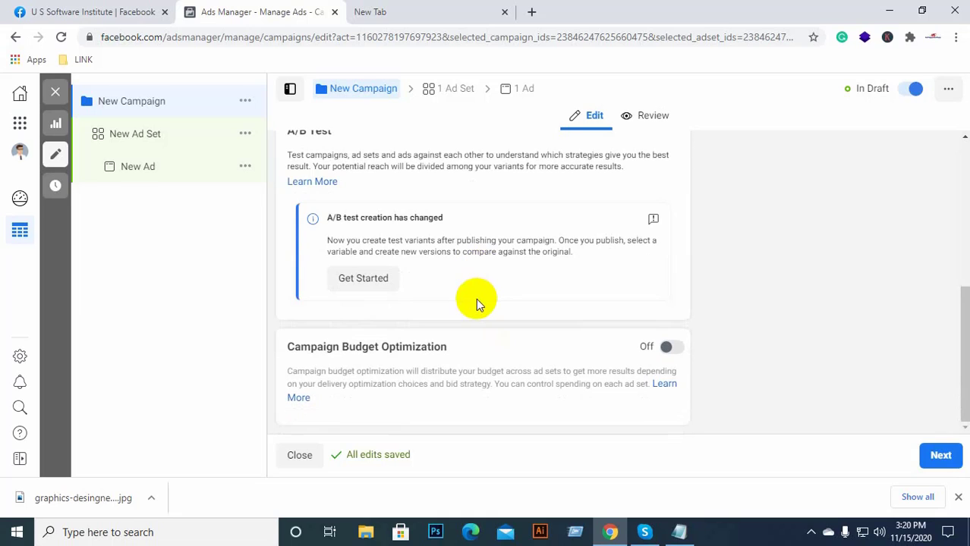
{"action": "scroll", "coordinate": [461, 304], "scroll_direction": "up", "scroll_amount": 1}
{"action": "scroll", "coordinate": [461, 304], "scroll_direction": "down", "scroll_amount": 1}
{"action": "scroll", "coordinate": [461, 304], "scroll_direction": "up", "scroll_amount": 1}
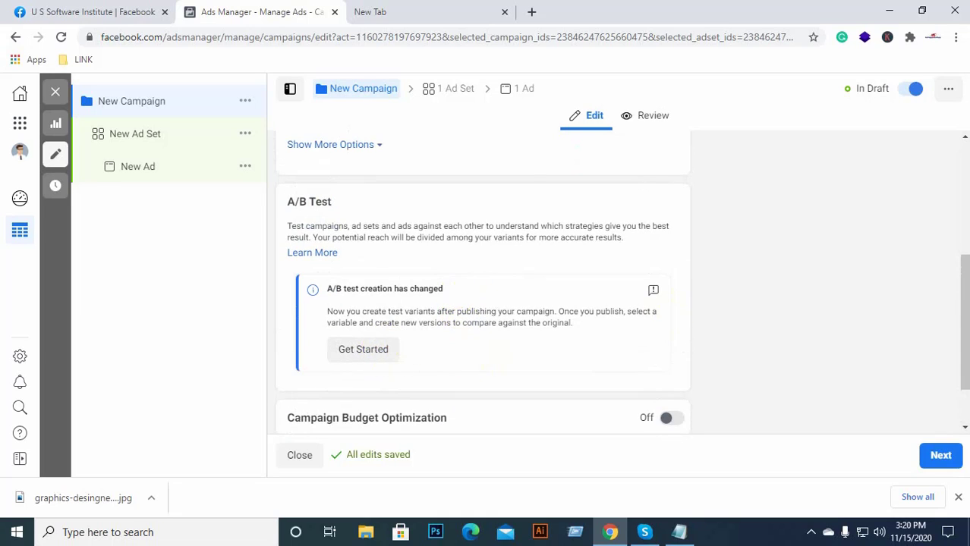
Step: Turn on Campaign Budget Optimization and set a daily budget of $5.00
{"action": "scroll", "coordinate": [346, 324], "scroll_direction": "down", "scroll_amount": 1}
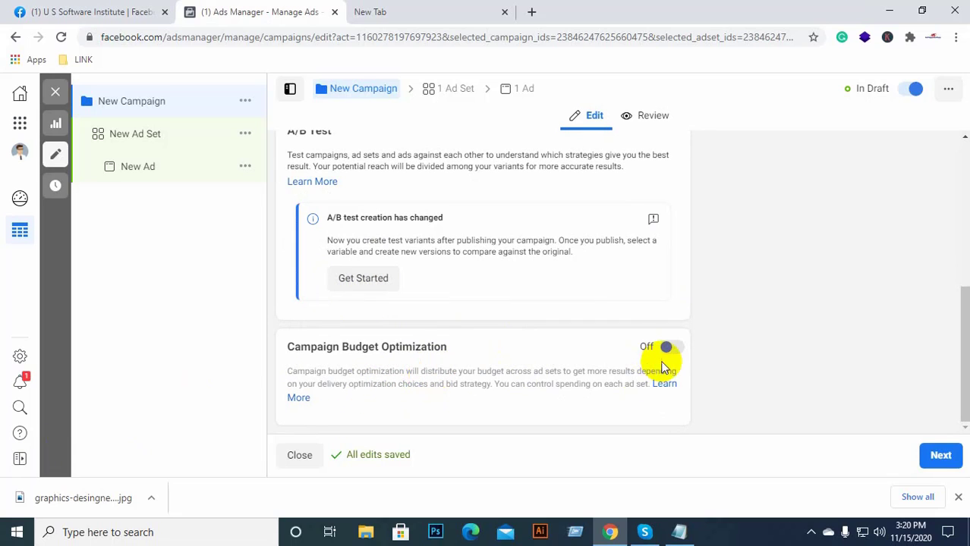
{"action": "left_click", "coordinate": [678, 348]}
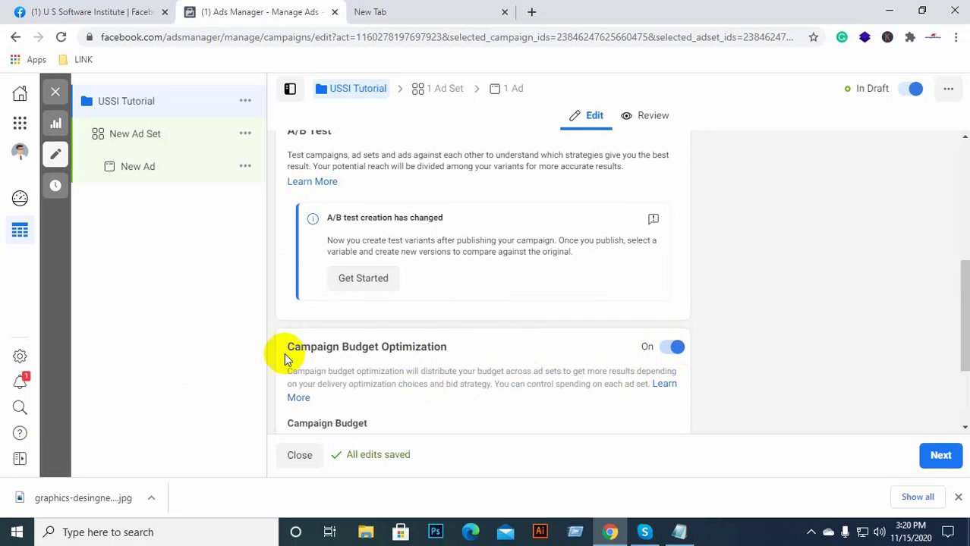
{"action": "scroll", "coordinate": [410, 331], "scroll_direction": "down", "scroll_amount": 2}
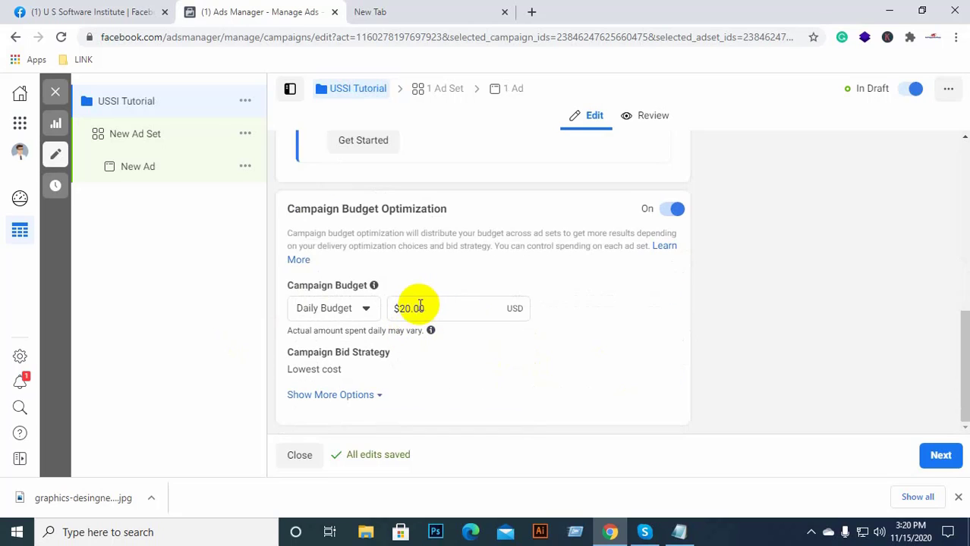
{"action": "left_click", "coordinate": [366, 309]}
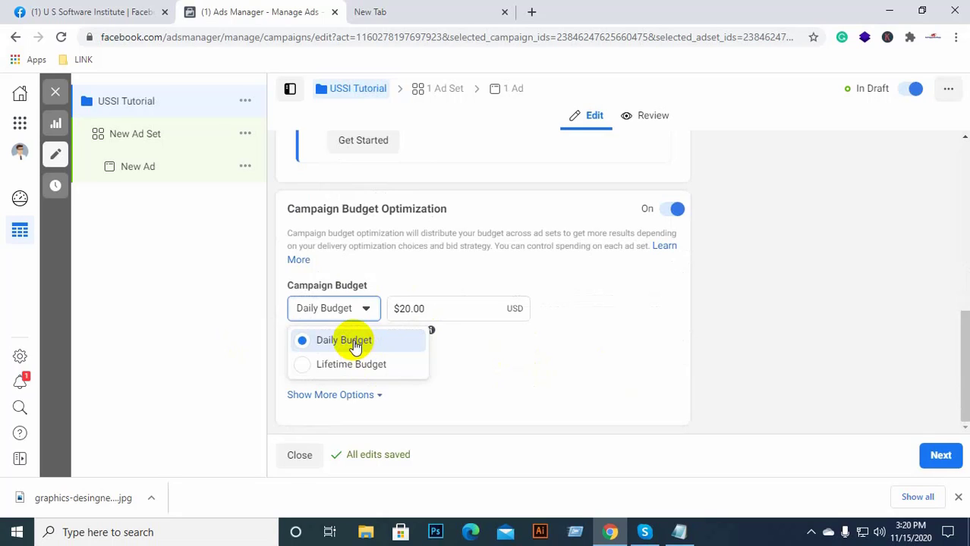
{"action": "left_click", "coordinate": [355, 346]}
{"action": "left_click", "coordinate": [410, 309]}
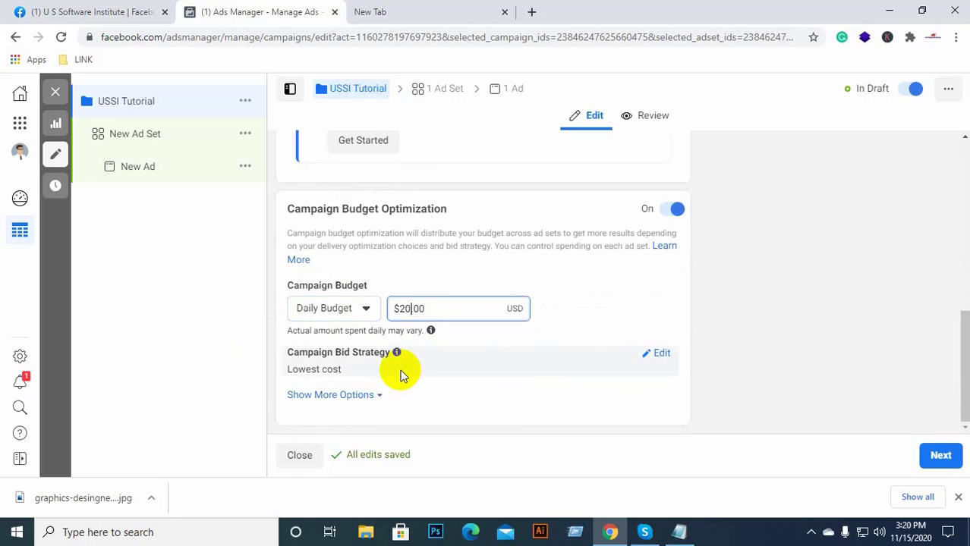
{"action": "key", "text": "BackSpace"}
{"action": "key", "text": "BackSpace"}
{"action": "type", "text": "5"}
{"action": "left_click", "coordinate": [564, 299]}
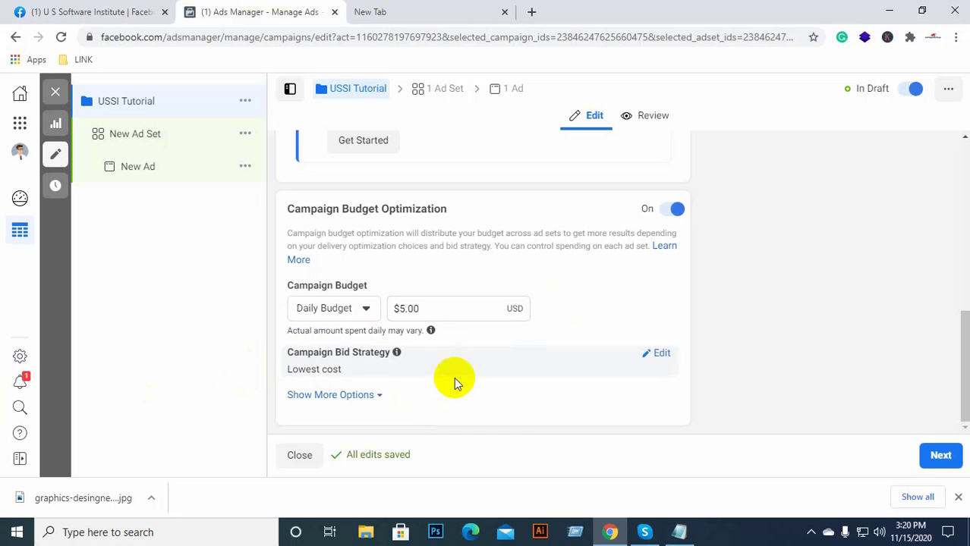
Step: Open the campaign bid strategy for editing, view its options and keep Lowest cost
{"action": "left_click", "coordinate": [653, 354]}
{"action": "left_click", "coordinate": [626, 374]}
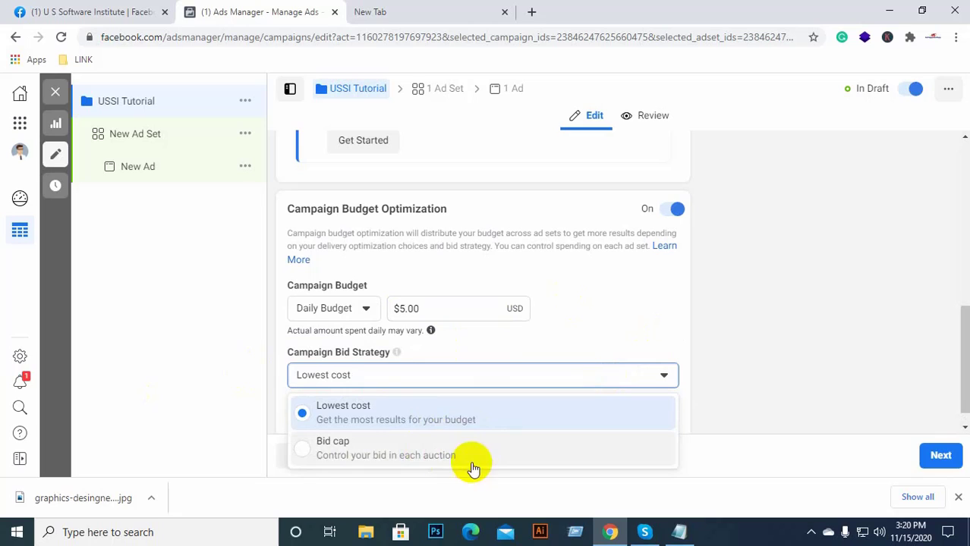
{"action": "left_click", "coordinate": [629, 328]}
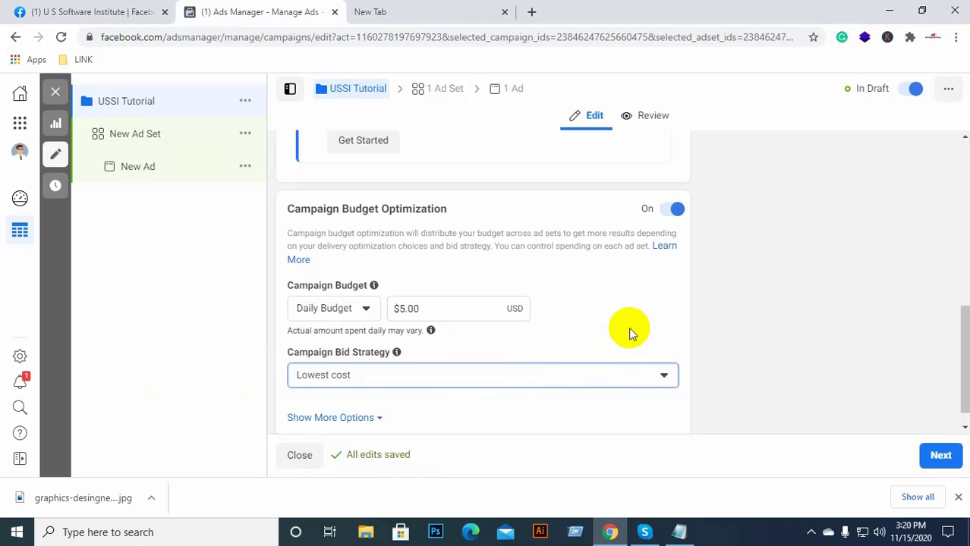
Step: Continue to the ad set level and review the ad set name and message destination options, keeping Messenger
{"action": "scroll", "coordinate": [629, 330], "scroll_direction": "down", "scroll_amount": 1}
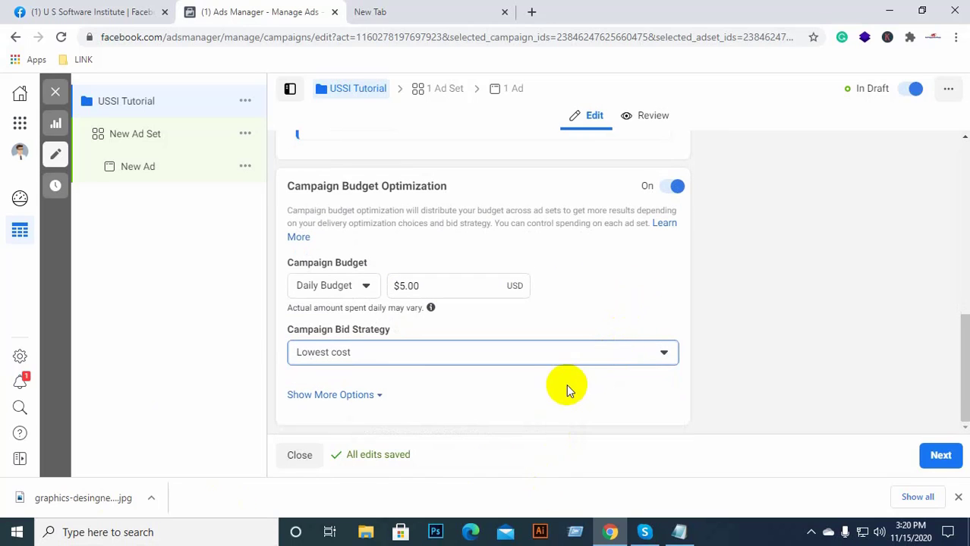
{"action": "left_click", "coordinate": [939, 455]}
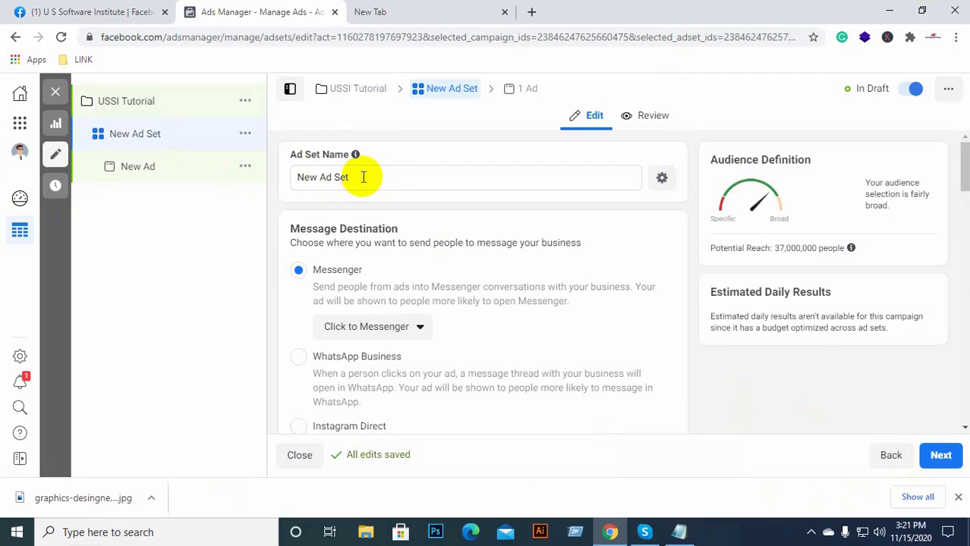
{"action": "left_click", "coordinate": [363, 177]}
{"action": "triple_click", "coordinate": [325, 178]}
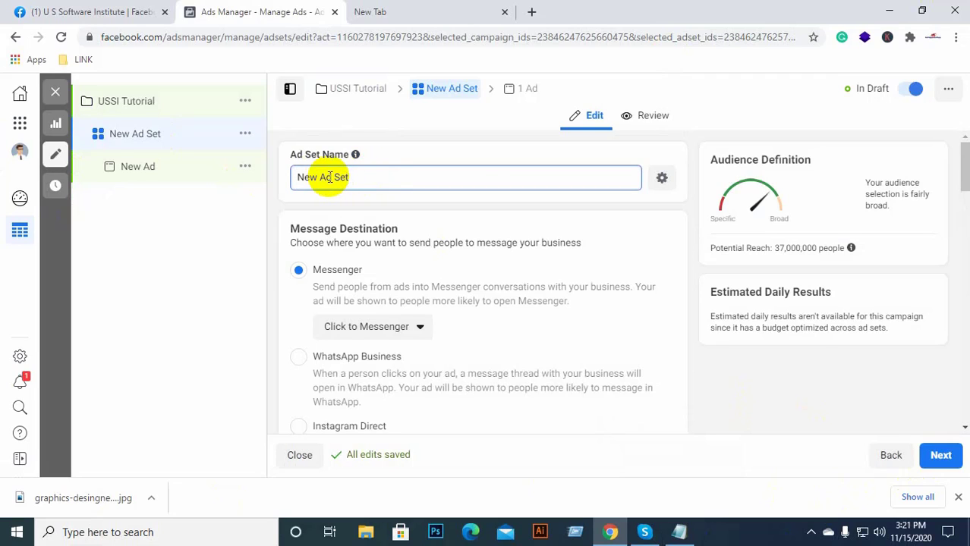
{"action": "left_click", "coordinate": [342, 182]}
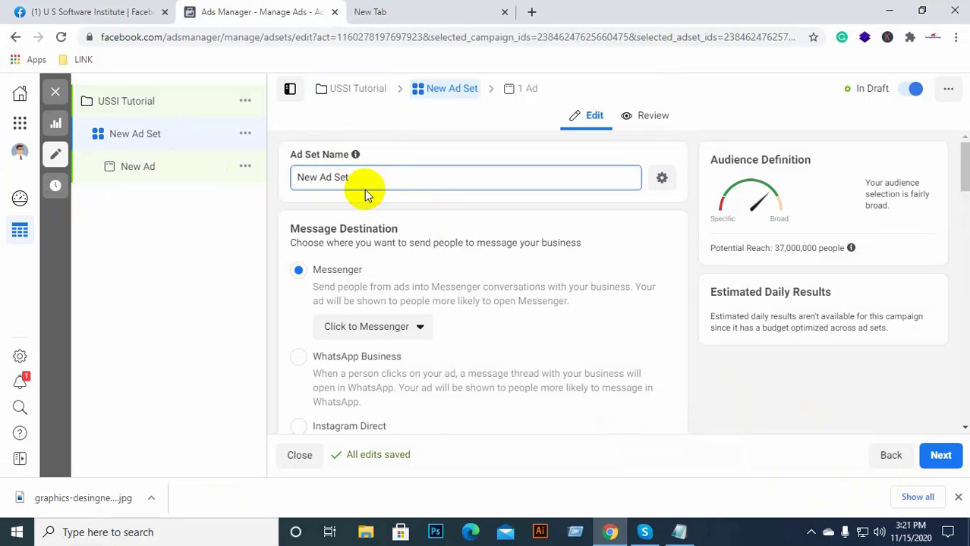
{"action": "scroll", "coordinate": [365, 194], "scroll_direction": "down", "scroll_amount": 2}
{"action": "scroll", "coordinate": [368, 264], "scroll_direction": "up", "scroll_amount": 1}
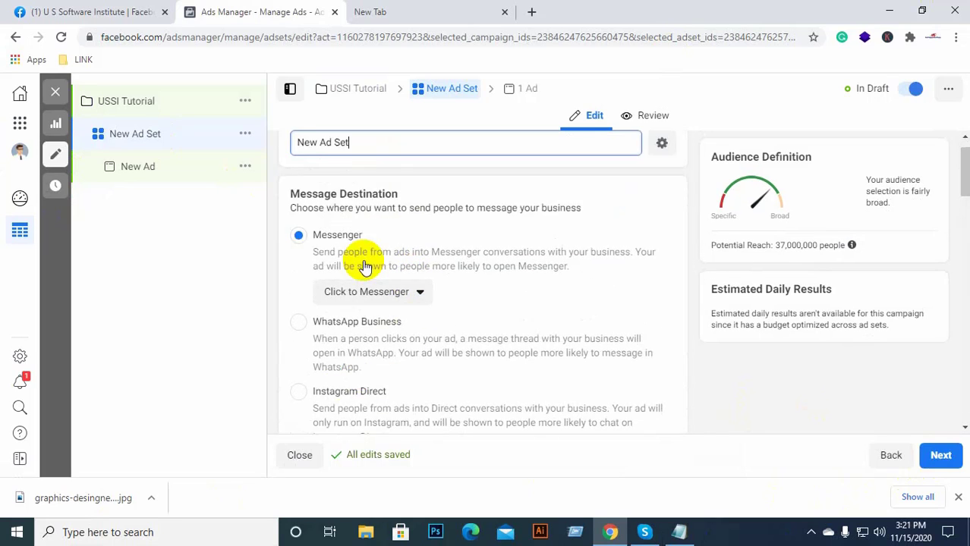
{"action": "scroll", "coordinate": [372, 262], "scroll_direction": "up", "scroll_amount": 1}
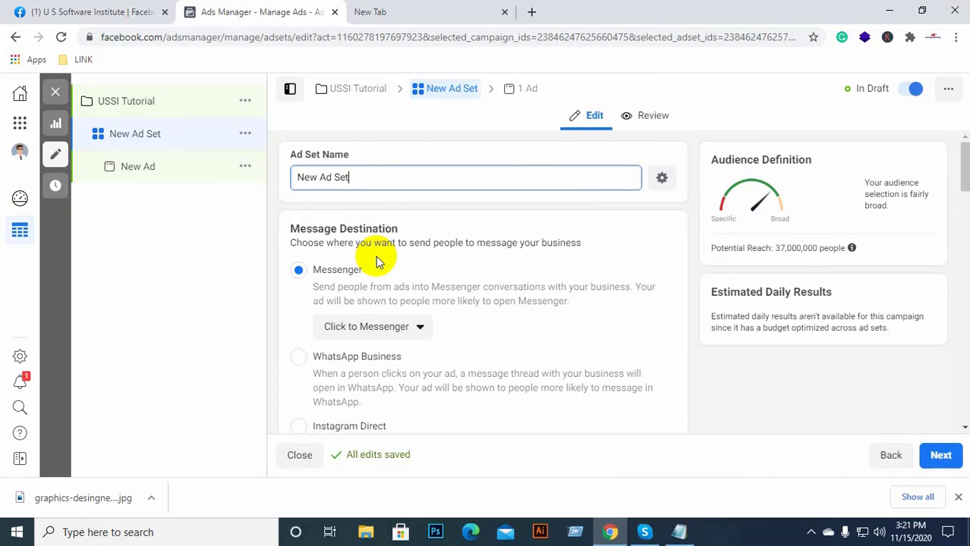
{"action": "scroll", "coordinate": [349, 262], "scroll_direction": "down", "scroll_amount": 2}
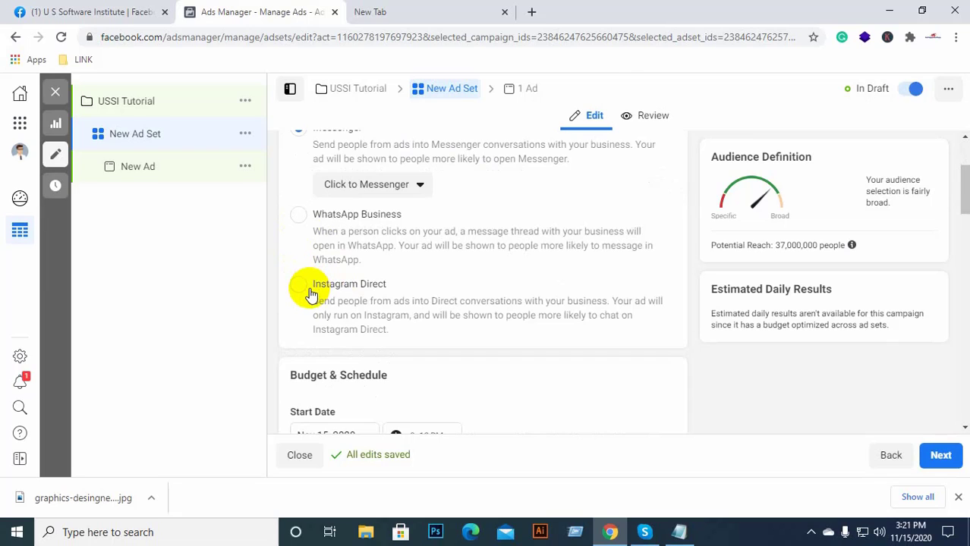
{"action": "scroll", "coordinate": [306, 295], "scroll_direction": "up", "scroll_amount": 1}
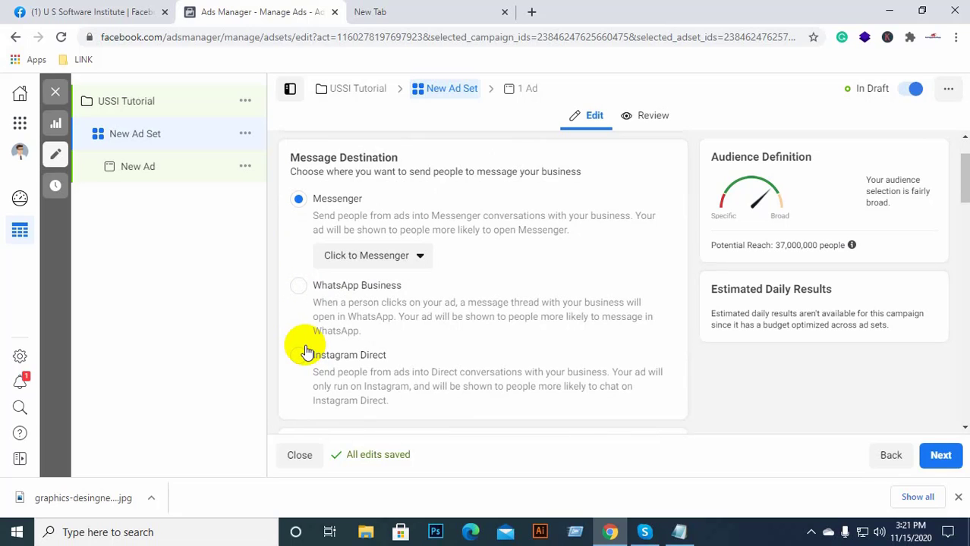
Step: Enable an end date in the ad set schedule and set it to Nov 20, 2020
{"action": "scroll", "coordinate": [346, 329], "scroll_direction": "down", "scroll_amount": 4}
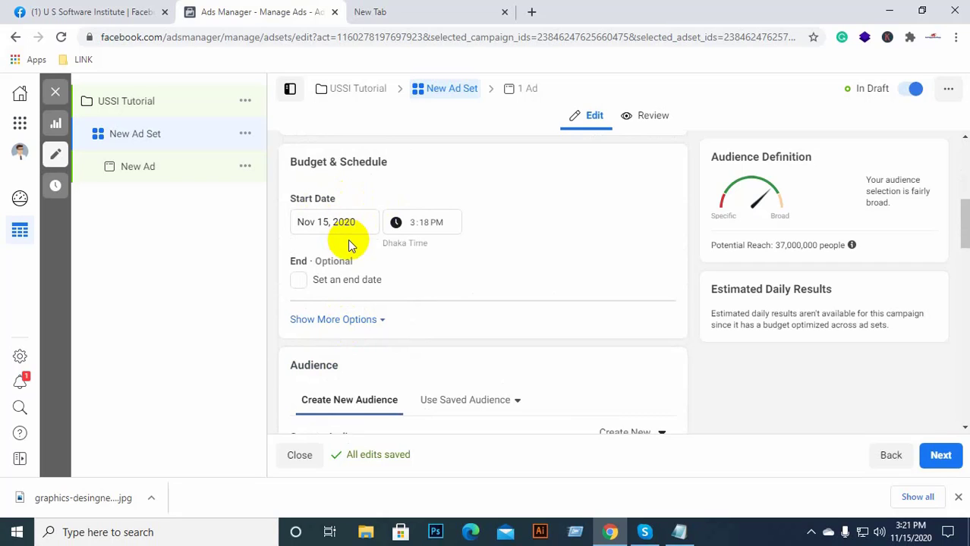
{"action": "left_click", "coordinate": [298, 286]}
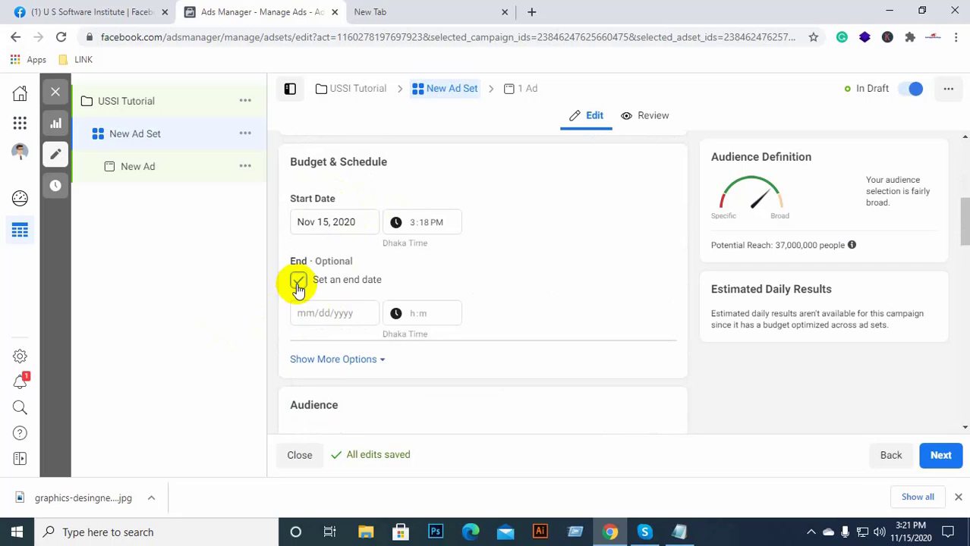
{"action": "left_click", "coordinate": [323, 312]}
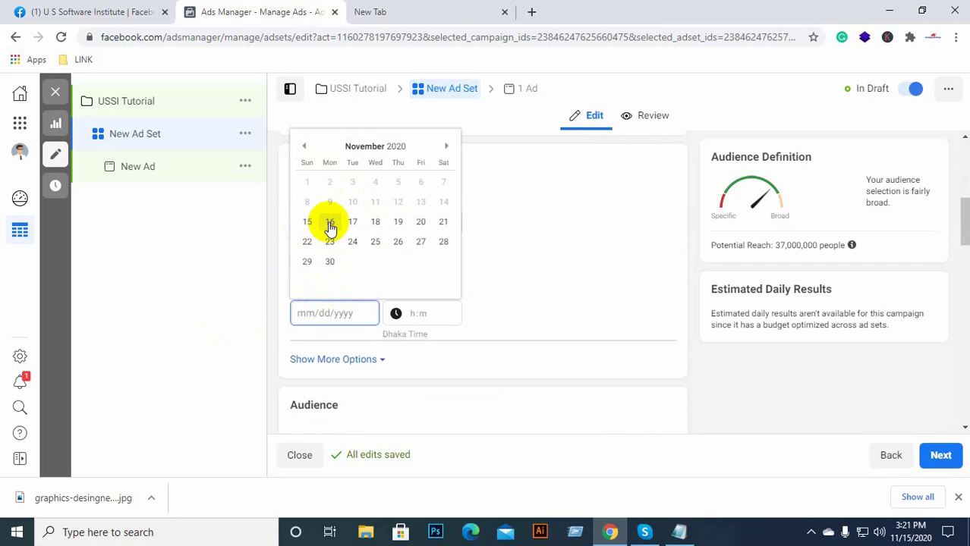
{"action": "left_click", "coordinate": [416, 222]}
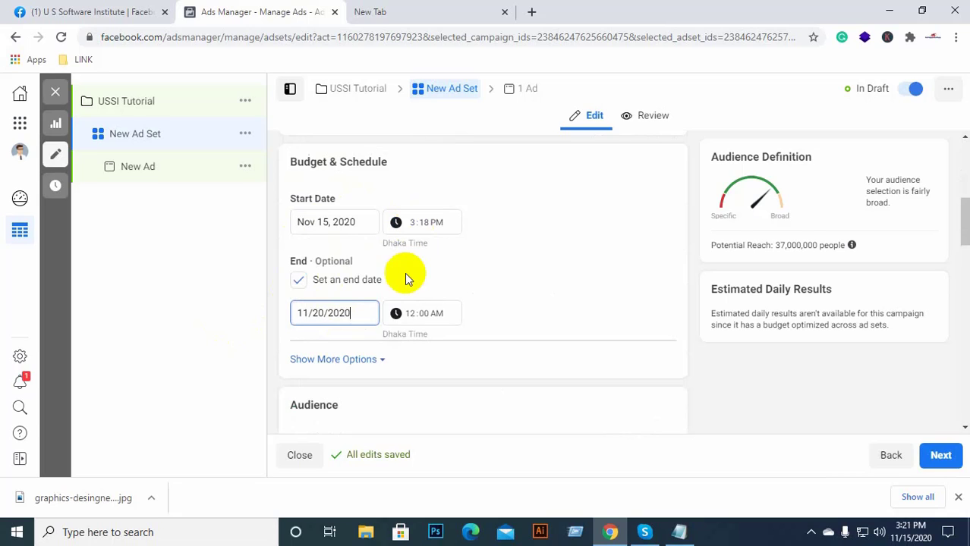
{"action": "left_click", "coordinate": [425, 313]}
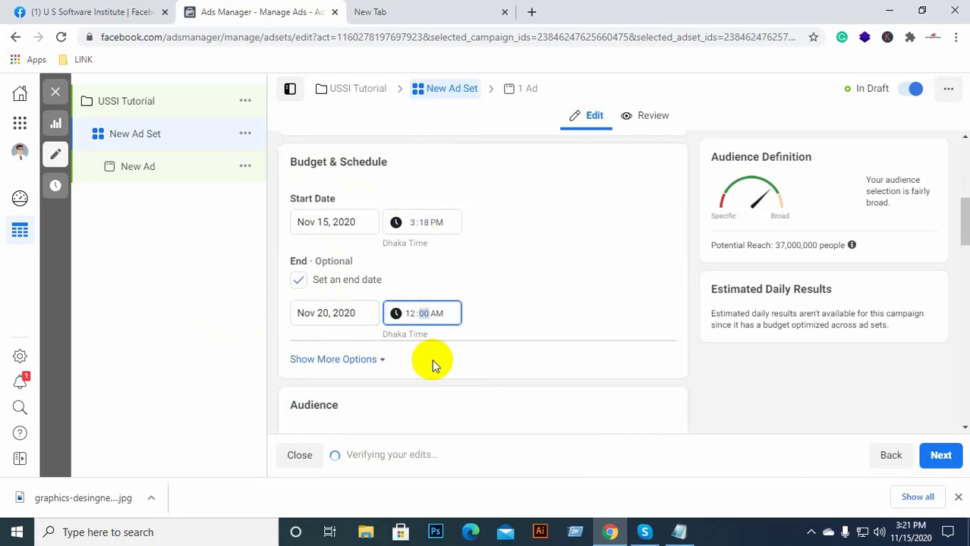
{"action": "key", "text": "Down"}
{"action": "left_click", "coordinate": [571, 303]}
Step: Examine the Audience section's saved audiences and the options for creating a new custom or lookalike audience
{"action": "scroll", "coordinate": [498, 339], "scroll_direction": "down", "scroll_amount": 3}
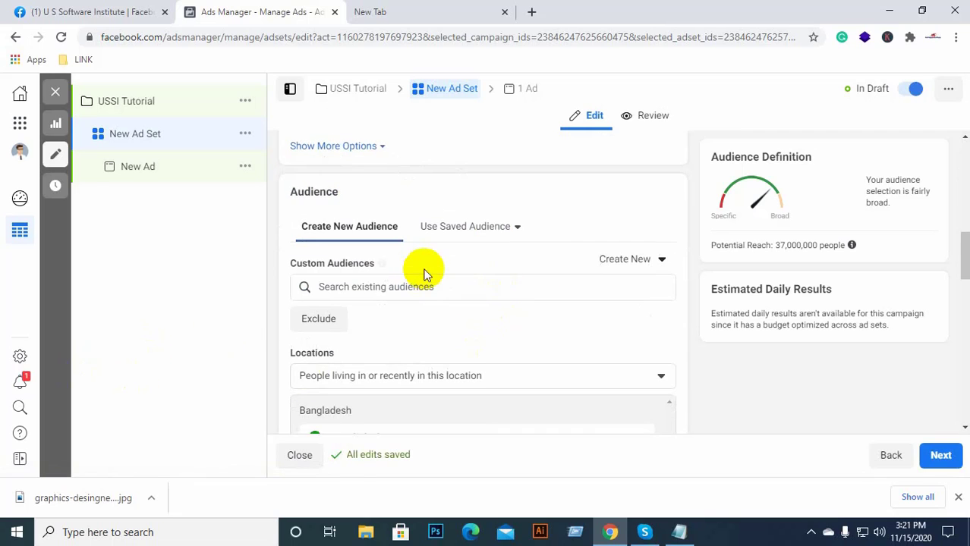
{"action": "scroll", "coordinate": [424, 278], "scroll_direction": "down", "scroll_amount": 1}
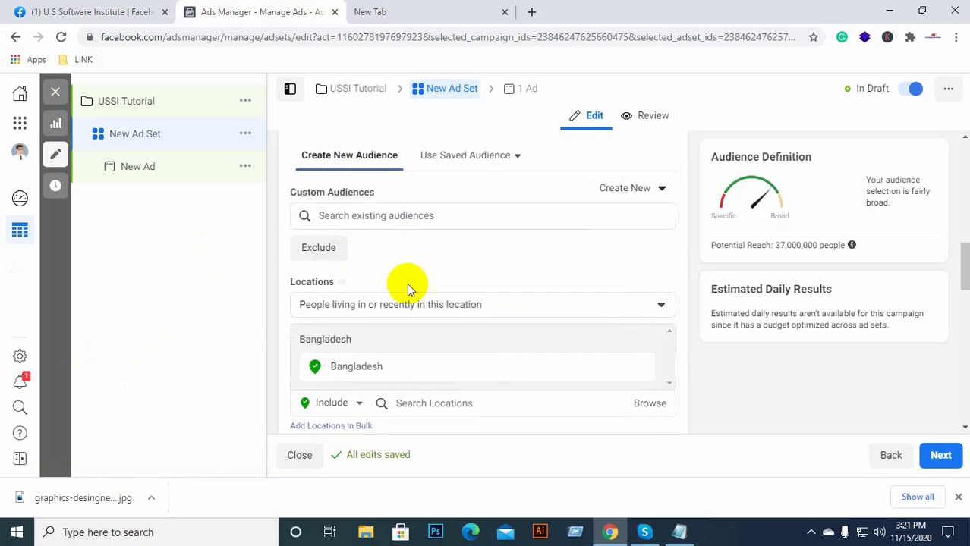
{"action": "left_click", "coordinate": [469, 160]}
{"action": "scroll", "coordinate": [456, 274], "scroll_direction": "down", "scroll_amount": 1}
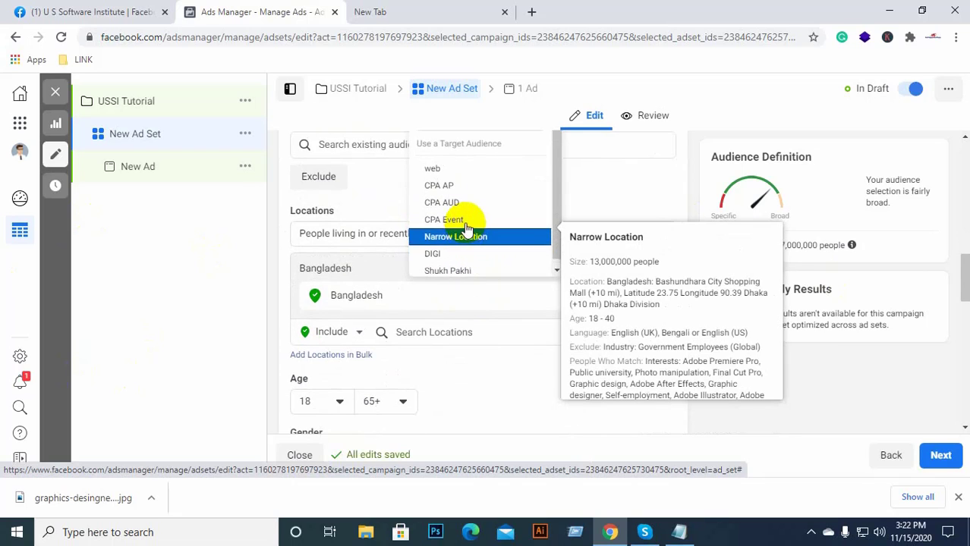
{"action": "scroll", "coordinate": [610, 197], "scroll_direction": "up", "scroll_amount": 2}
{"action": "left_click", "coordinate": [566, 212]}
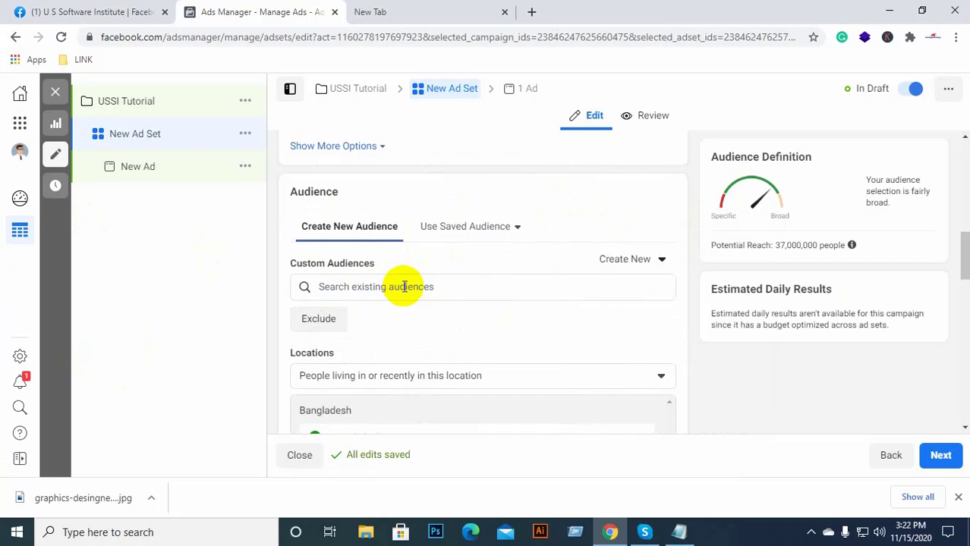
{"action": "left_click", "coordinate": [642, 270]}
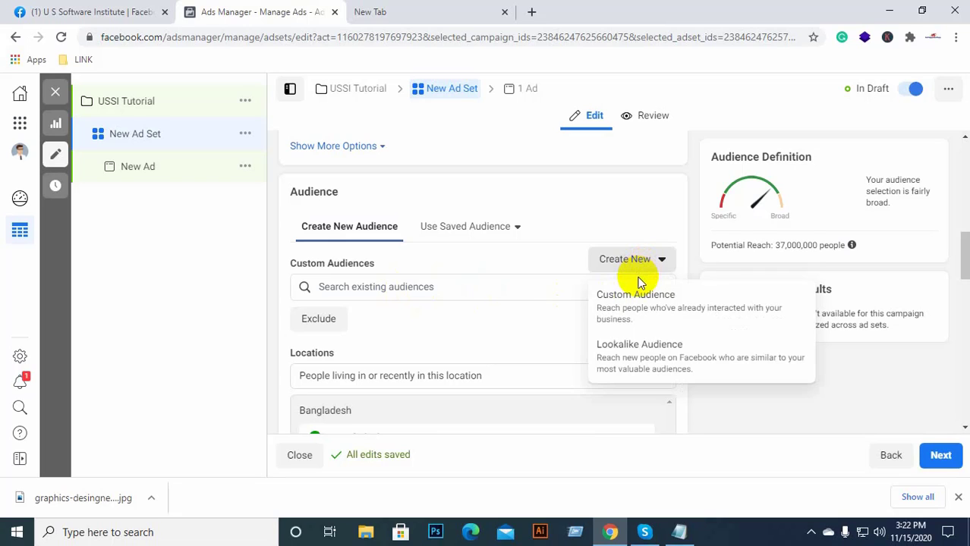
{"action": "left_click", "coordinate": [599, 200]}
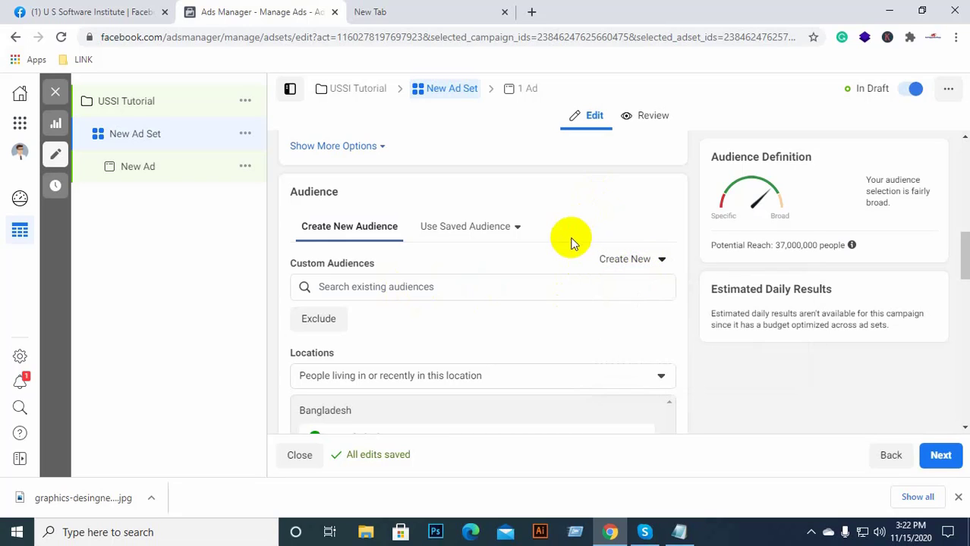
Step: Set the audience location type to People living in this location
{"action": "scroll", "coordinate": [537, 273], "scroll_direction": "down", "scroll_amount": 1}
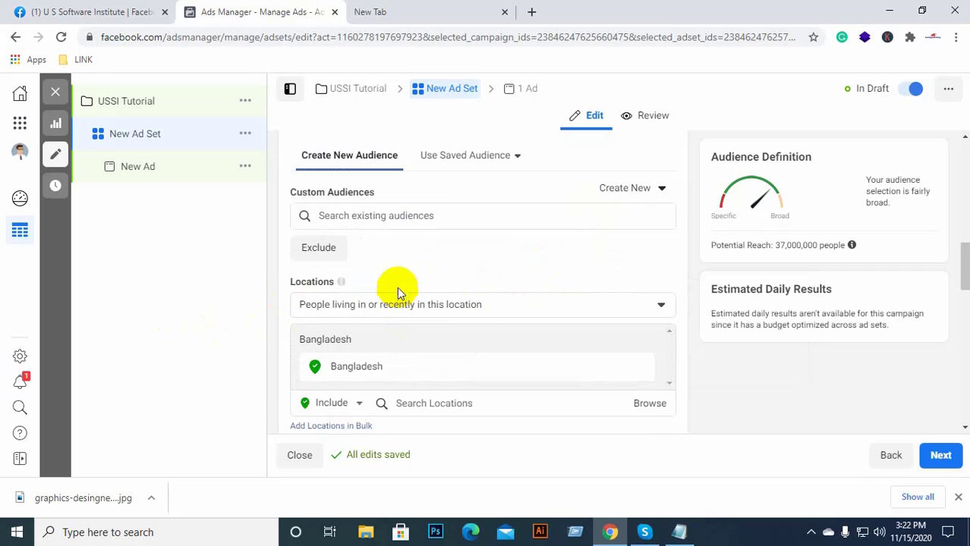
{"action": "scroll", "coordinate": [396, 295], "scroll_direction": "down", "scroll_amount": 1}
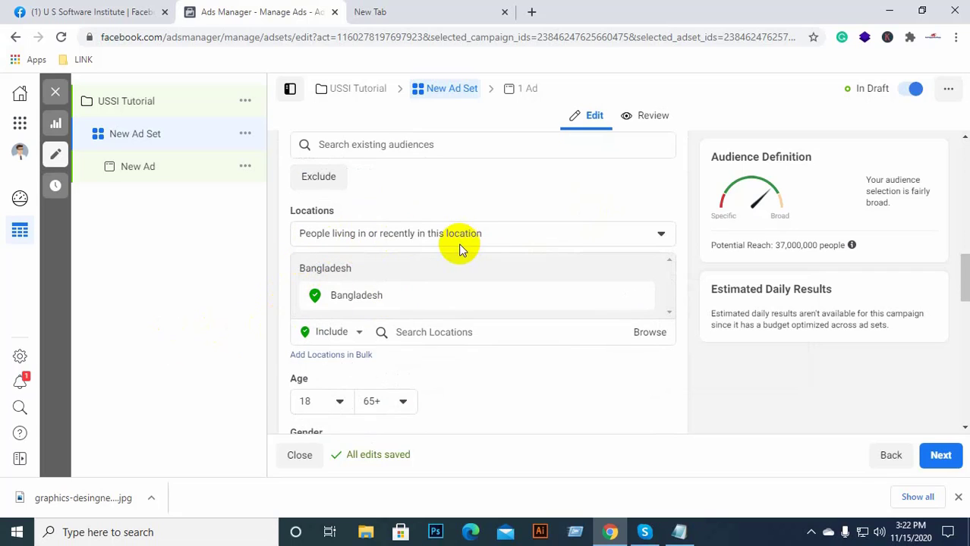
{"action": "left_click", "coordinate": [577, 234]}
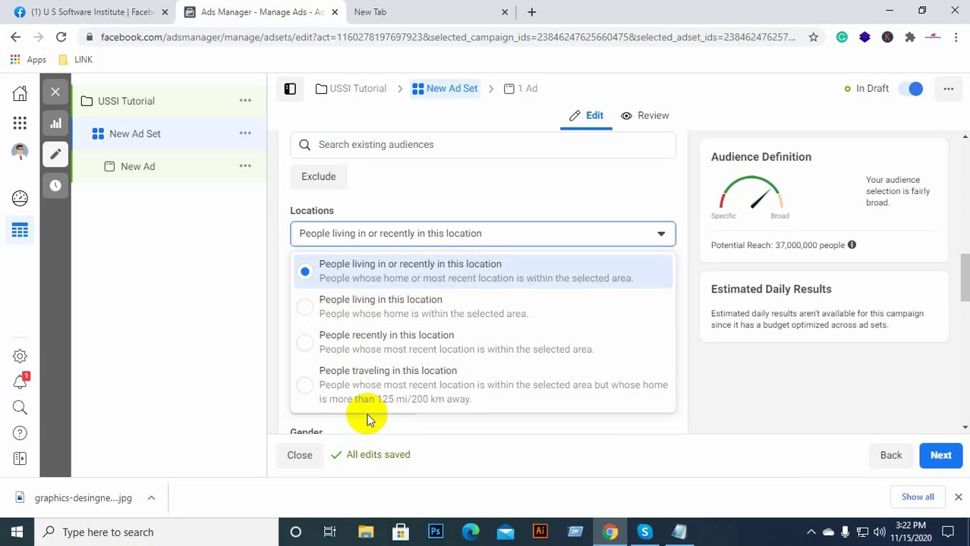
{"action": "left_click", "coordinate": [366, 315]}
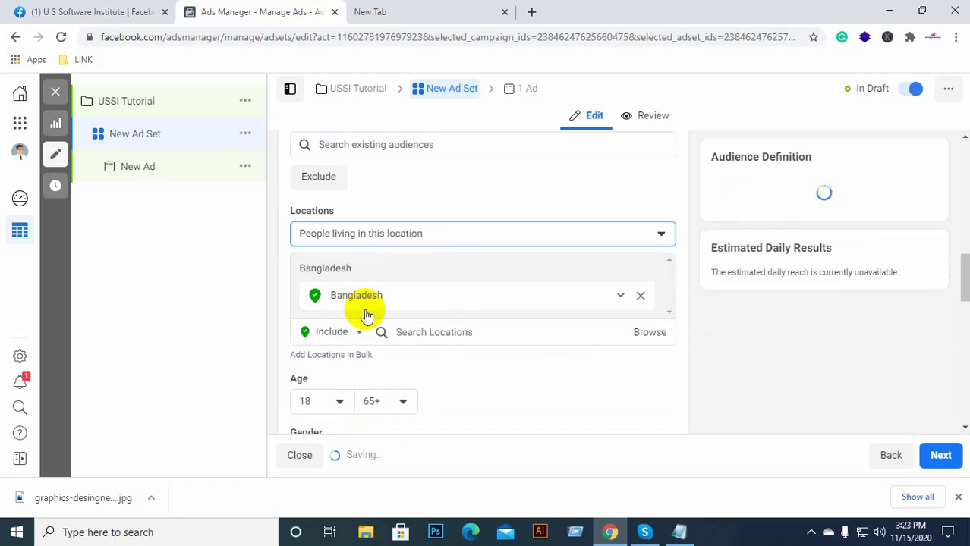
Step: Search the audience locations for Dhaka and target the city of Dhaka, Dhaka Division, instead of all Bangladesh
{"action": "scroll", "coordinate": [582, 329], "scroll_direction": "down", "scroll_amount": 1}
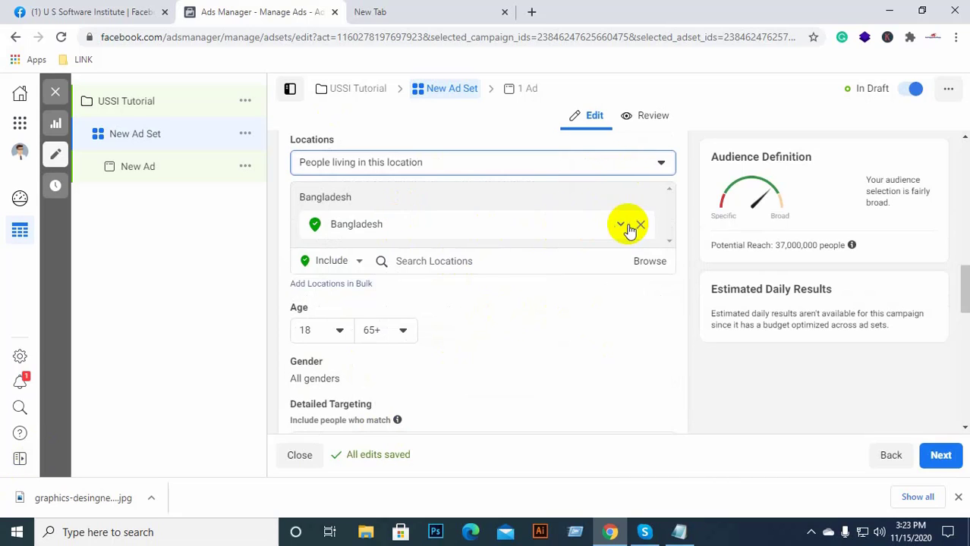
{"action": "left_click", "coordinate": [480, 260]}
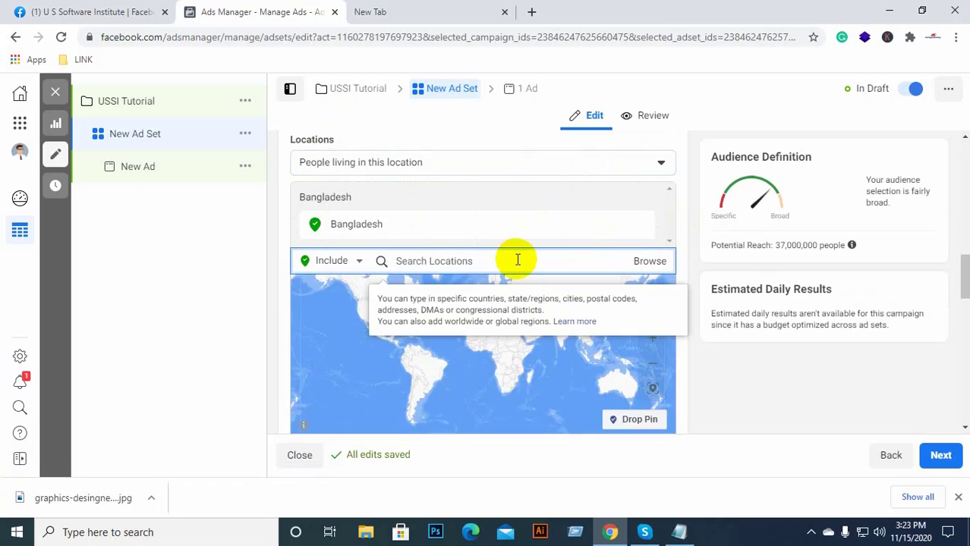
{"action": "type", "text": "dhaka"}
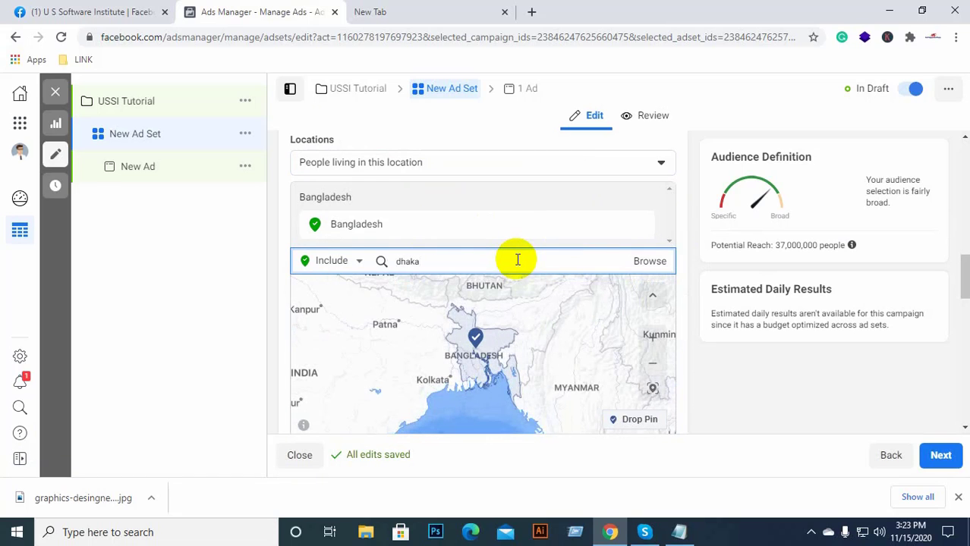
{"action": "left_click", "coordinate": [528, 299]}
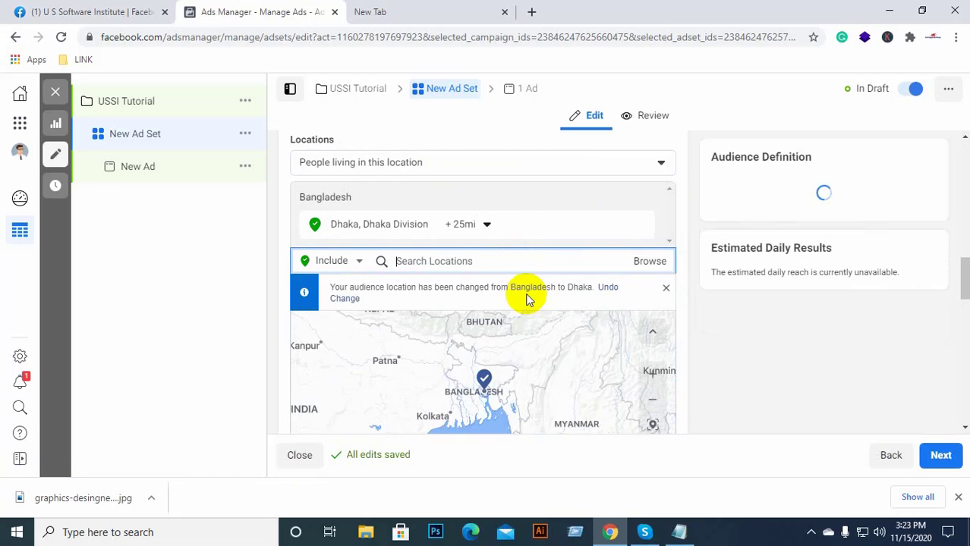
Step: Try a 50 mi radius around Dhaka, and settle on a radius of 17 mi
{"action": "left_click", "coordinate": [487, 225]}
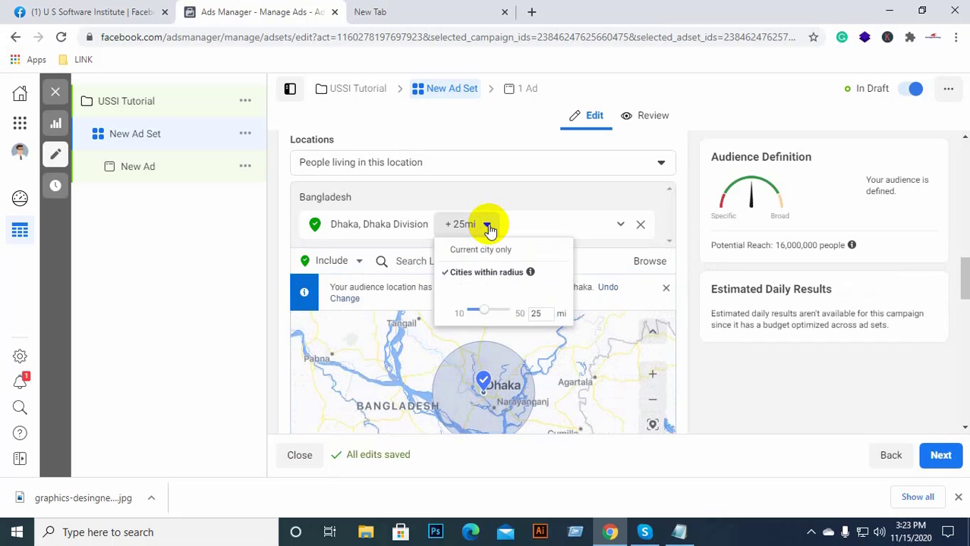
{"action": "left_click_drag", "start_coordinate": [484, 317], "coordinate": [525, 312]}
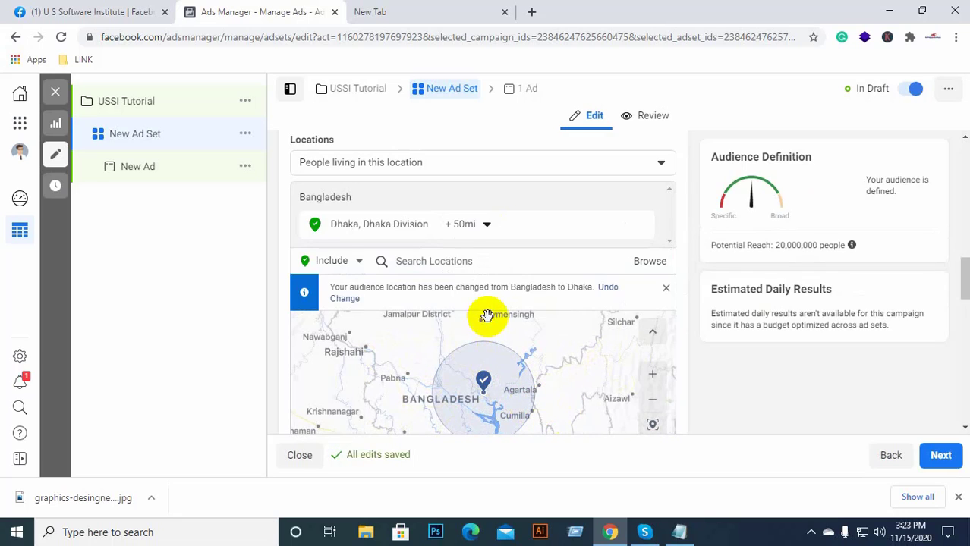
{"action": "left_click", "coordinate": [485, 225]}
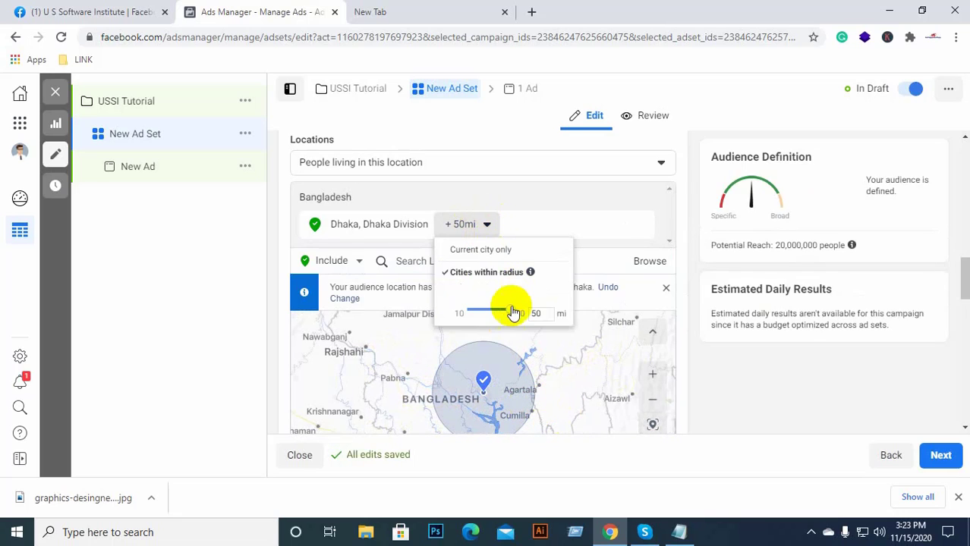
{"action": "left_click_drag", "start_coordinate": [513, 311], "coordinate": [480, 309]}
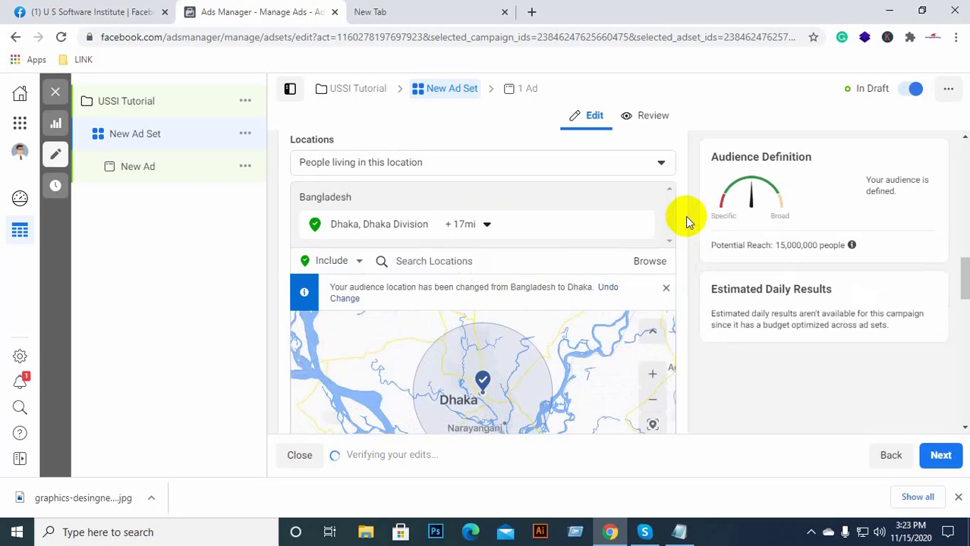
Step: Search the audience locations for Chittagong and include the city of Chittagong, Chittagong Division
{"action": "left_click", "coordinate": [457, 250]}
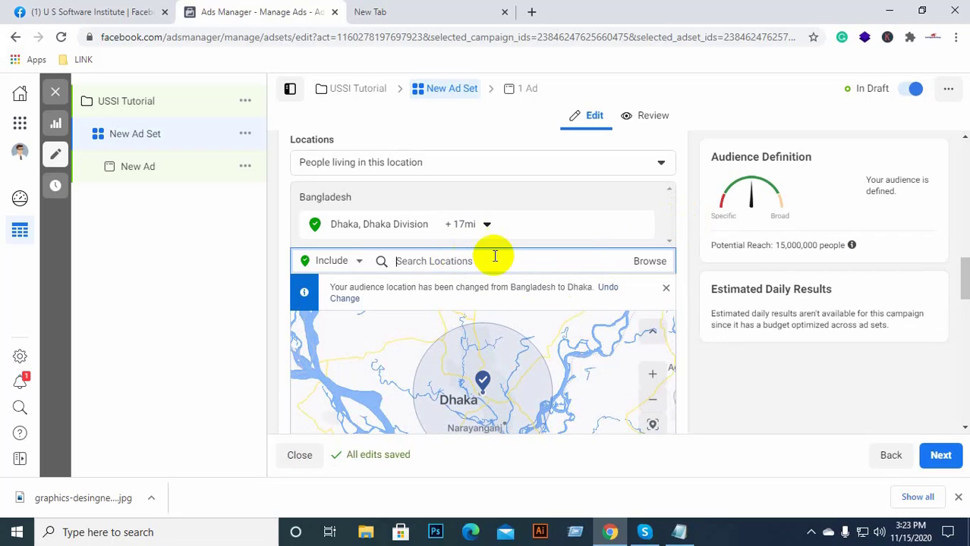
{"action": "type", "text": "ch"}
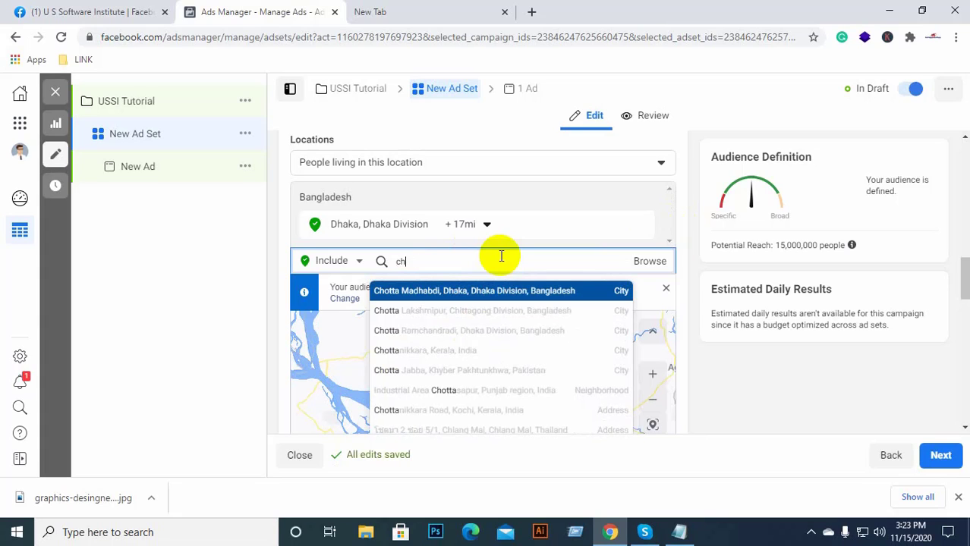
{"action": "type", "text": "oittagong"}
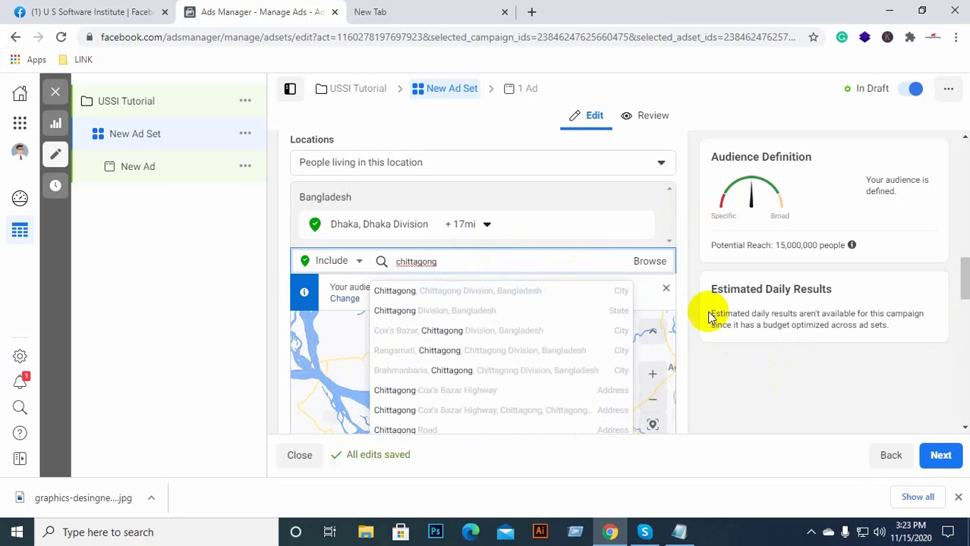
{"action": "left_click", "coordinate": [588, 296]}
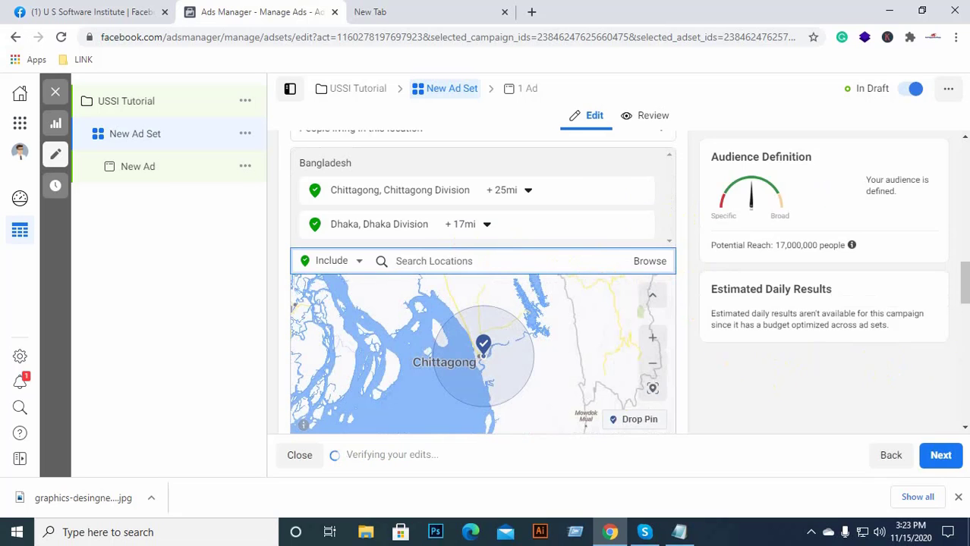
Step: Set the maximum age of the ad set's audience to 40
{"action": "scroll", "coordinate": [573, 278], "scroll_direction": "down", "scroll_amount": 2}
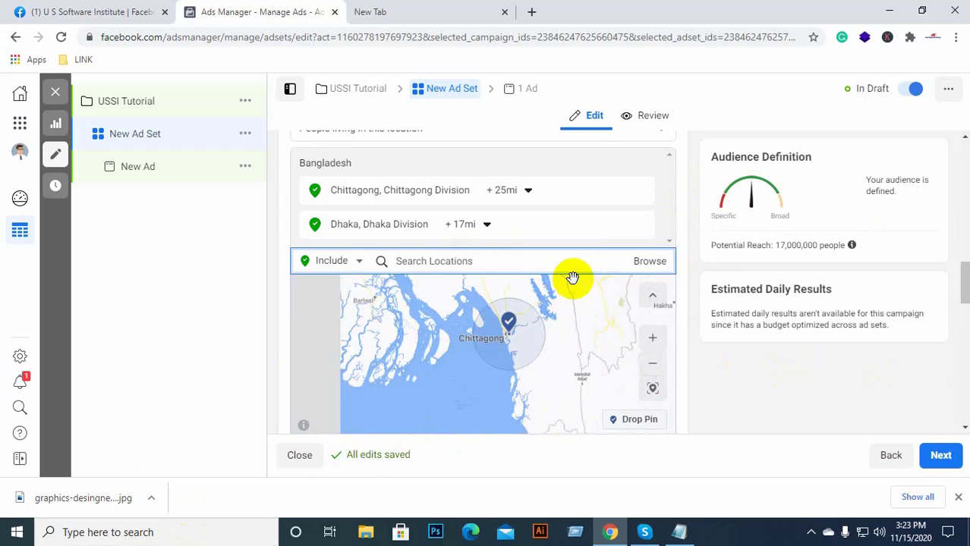
{"action": "scroll", "coordinate": [685, 302], "scroll_direction": "down", "scroll_amount": 1}
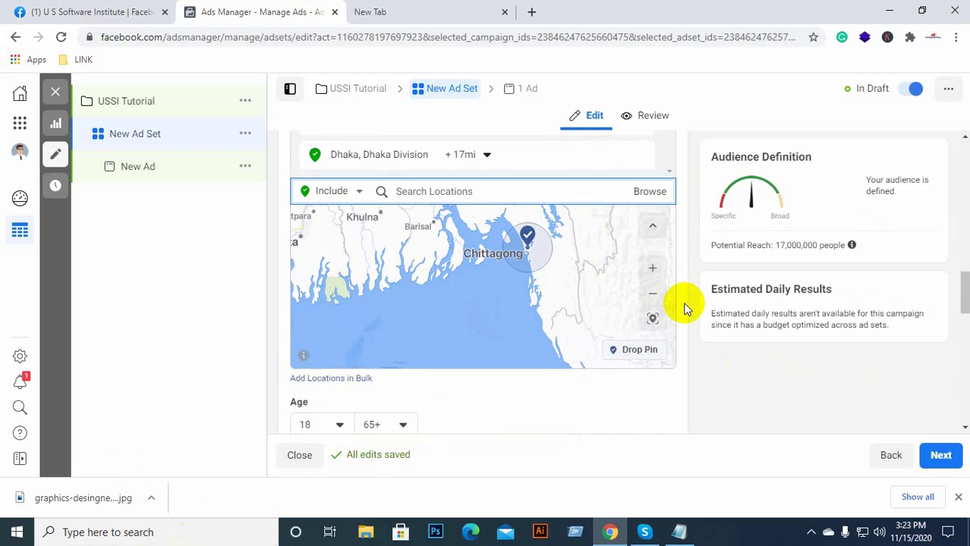
{"action": "scroll", "coordinate": [685, 303], "scroll_direction": "up", "scroll_amount": 1}
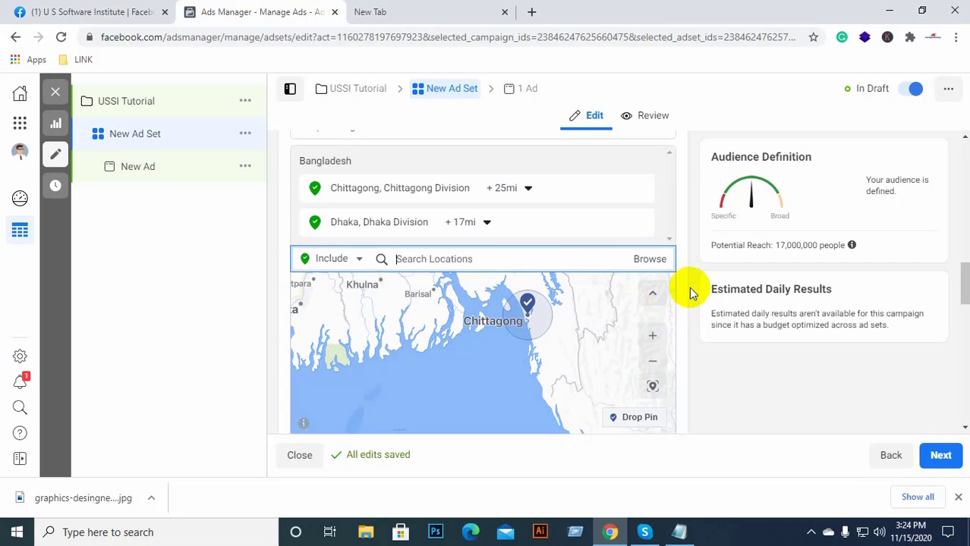
{"action": "scroll", "coordinate": [690, 287], "scroll_direction": "down", "scroll_amount": 2}
{"action": "scroll", "coordinate": [688, 287], "scroll_direction": "down", "scroll_amount": 1}
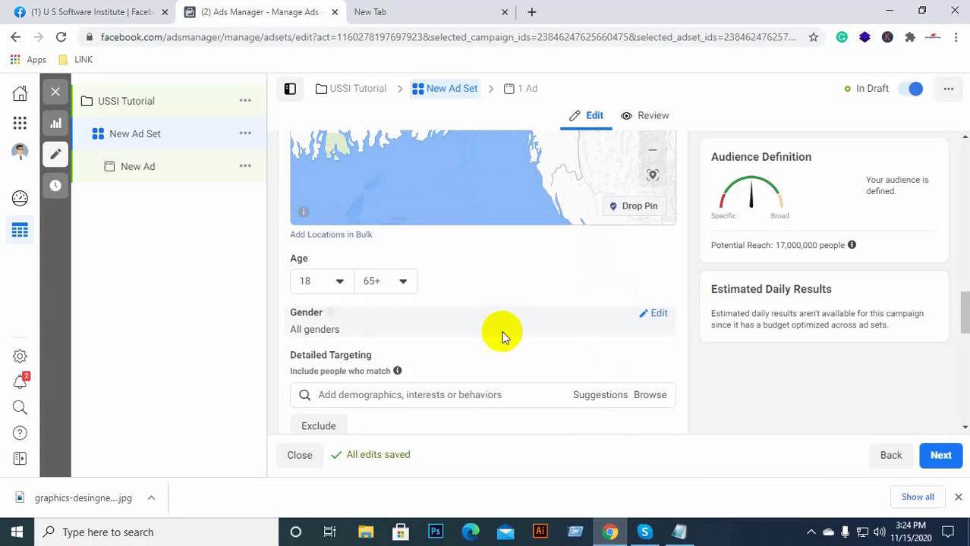
{"action": "left_click", "coordinate": [395, 281]}
{"action": "scroll", "coordinate": [402, 380], "scroll_direction": "up", "scroll_amount": 13}
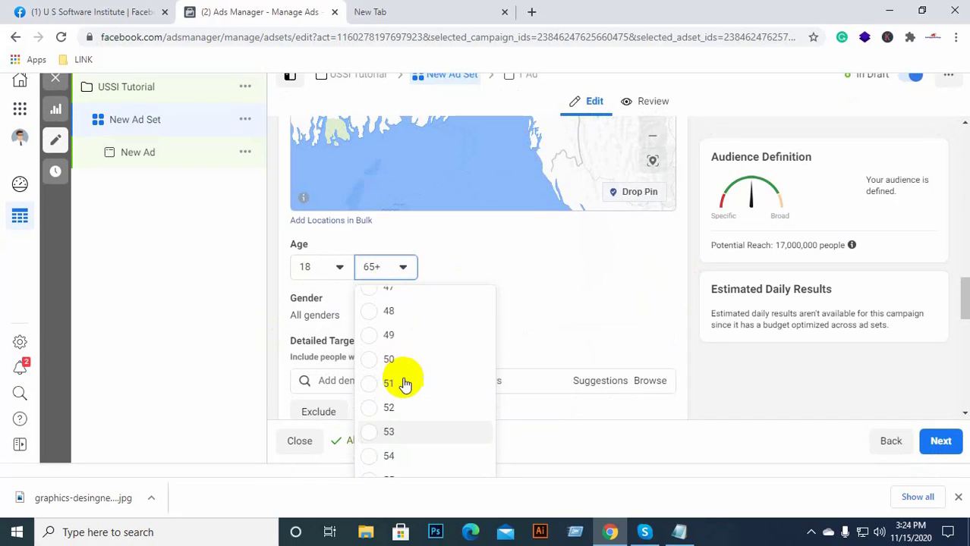
{"action": "scroll", "coordinate": [405, 385], "scroll_direction": "down", "scroll_amount": 6}
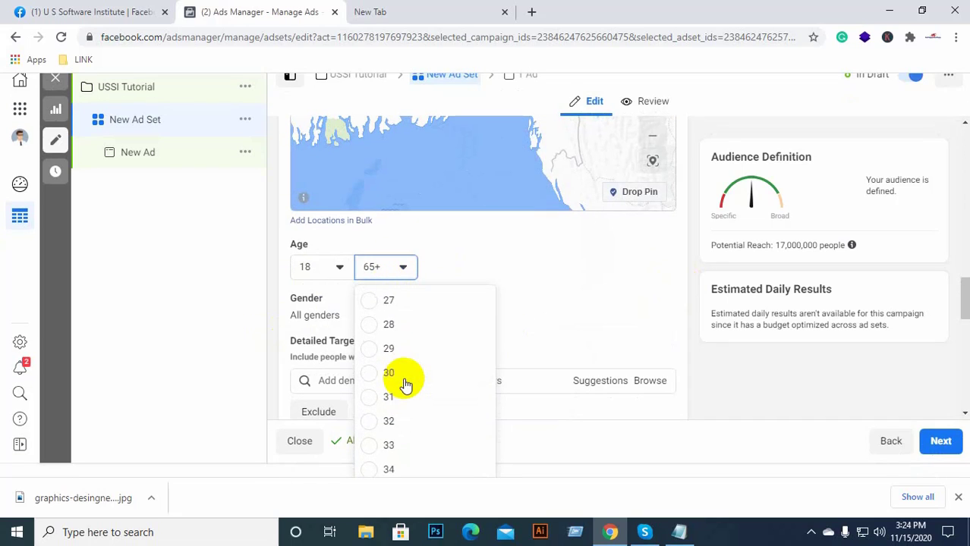
{"action": "scroll", "coordinate": [403, 394], "scroll_direction": "down", "scroll_amount": 1}
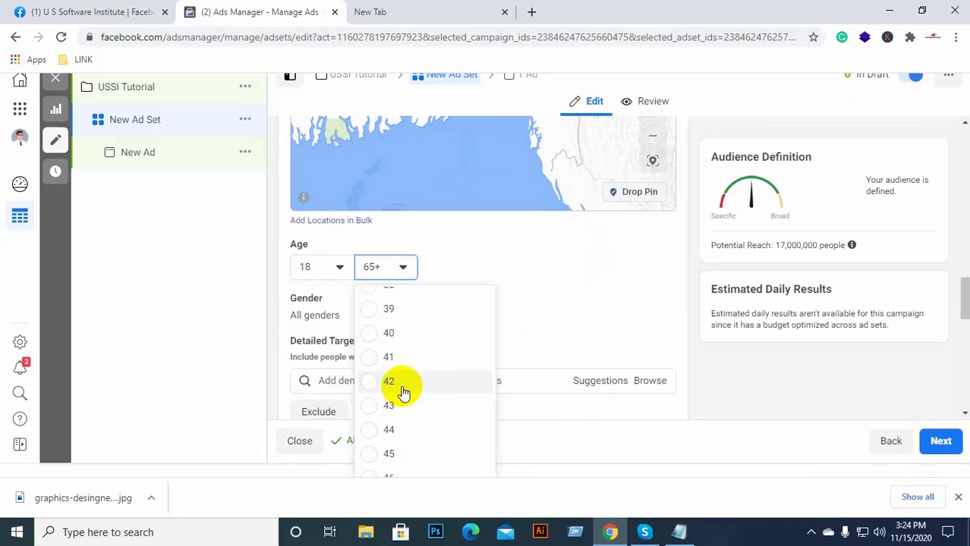
{"action": "left_click", "coordinate": [399, 336]}
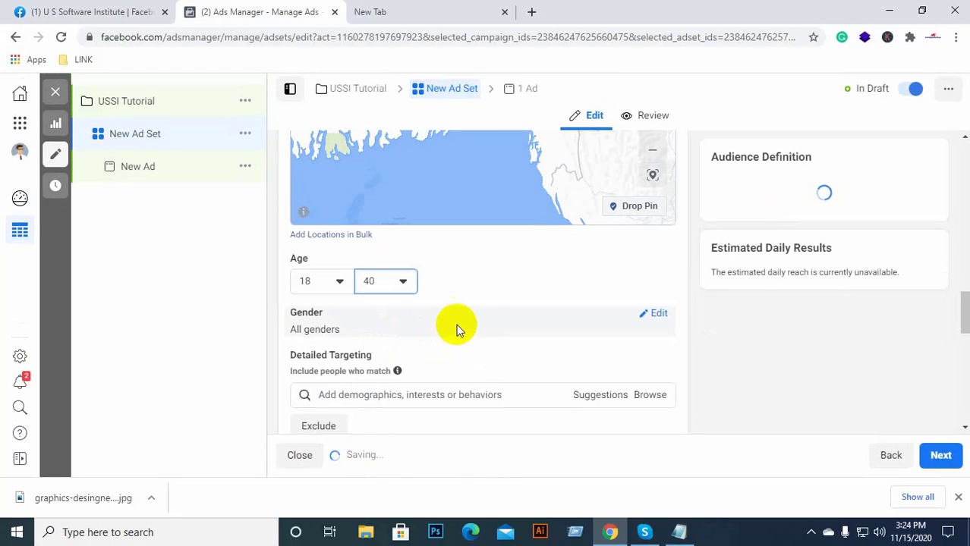
Step: Open the audience's gender options for editing and choose All
{"action": "scroll", "coordinate": [474, 327], "scroll_direction": "down", "scroll_amount": 1}
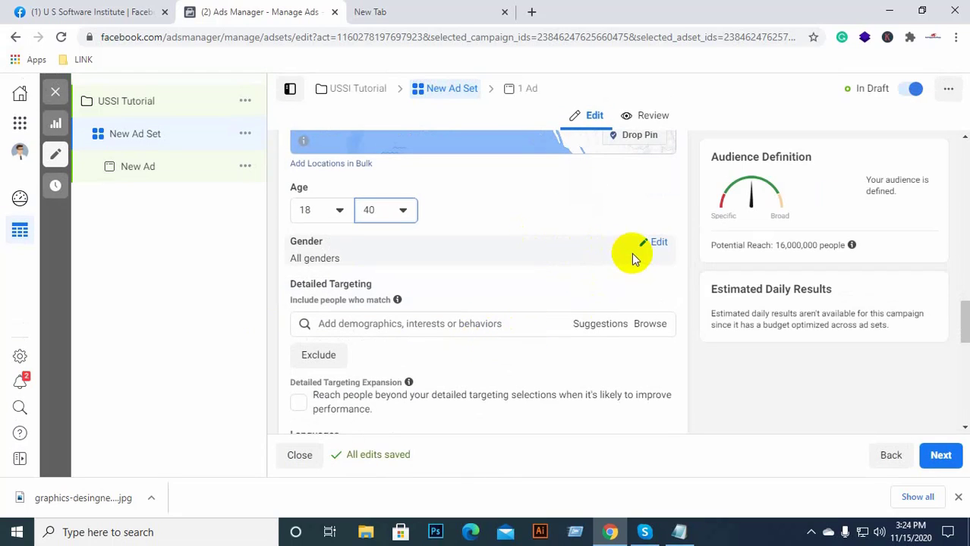
{"action": "left_click", "coordinate": [657, 243]}
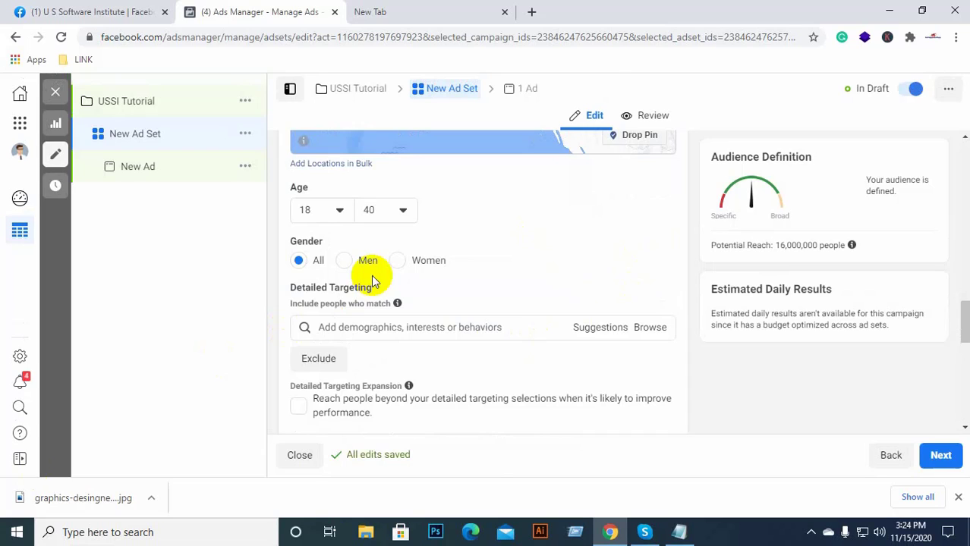
{"action": "left_click", "coordinate": [398, 262]}
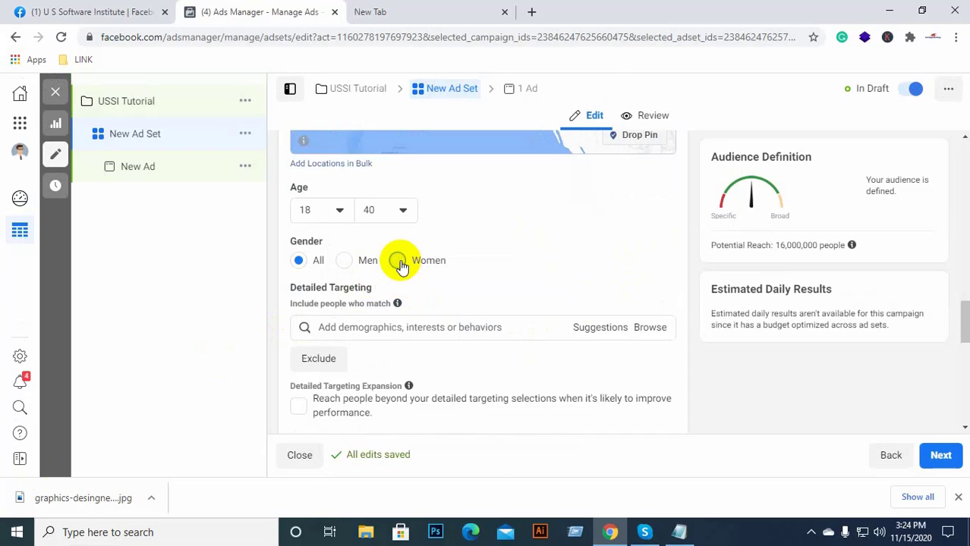
{"action": "left_click", "coordinate": [299, 262]}
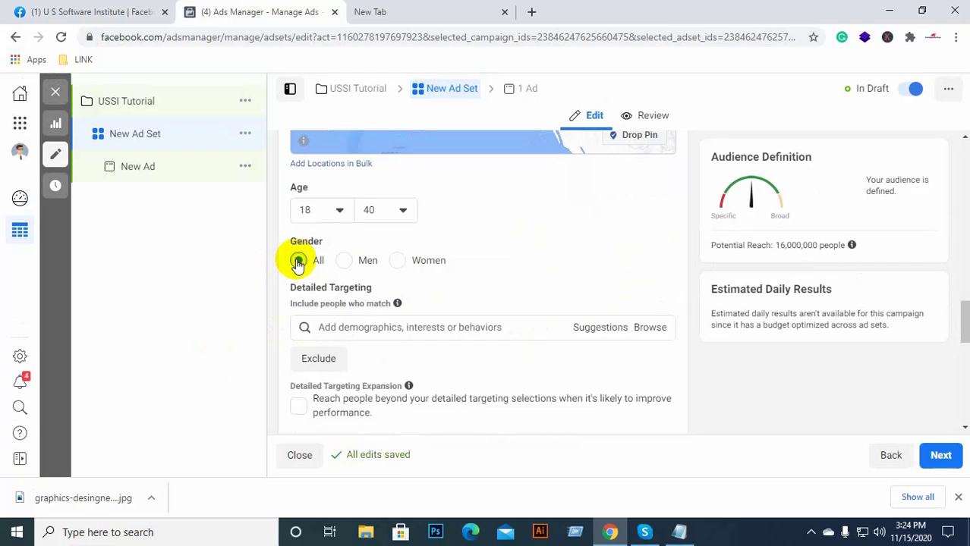
Step: Add the education levels Doctorate degree, Associate degree and Master's degree from Demographics to the detailed targeting
{"action": "scroll", "coordinate": [485, 277], "scroll_direction": "down", "scroll_amount": 1}
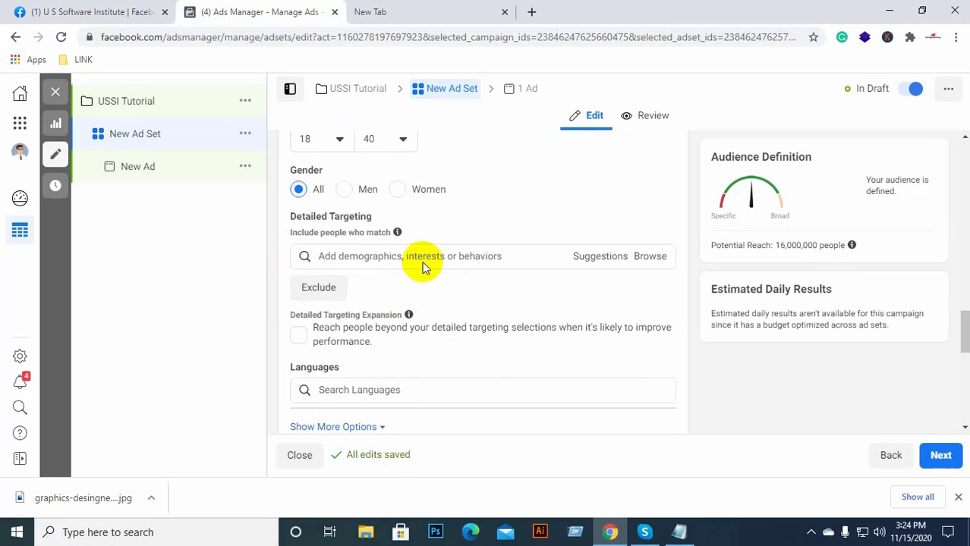
{"action": "left_click", "coordinate": [657, 260]}
{"action": "scroll", "coordinate": [501, 295], "scroll_direction": "down", "scroll_amount": 1}
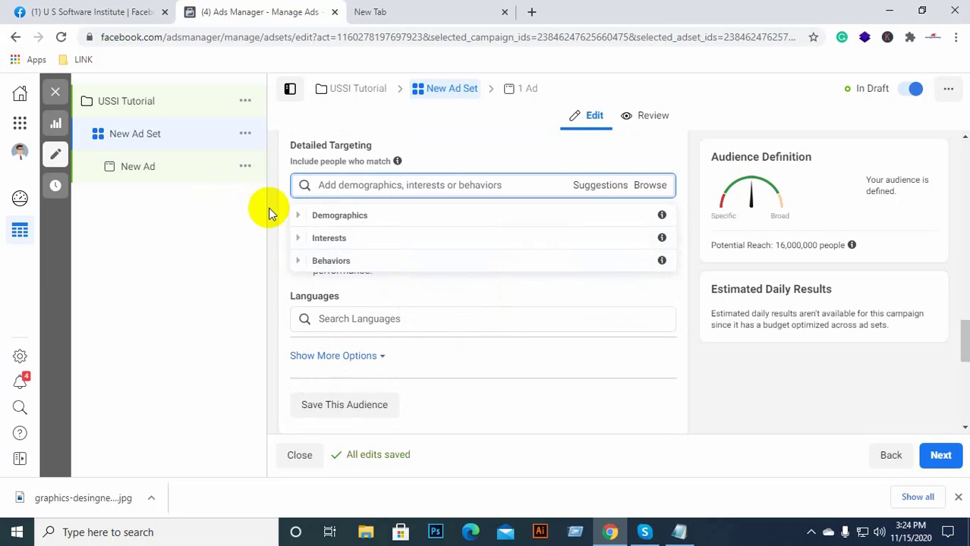
{"action": "left_click", "coordinate": [329, 220]}
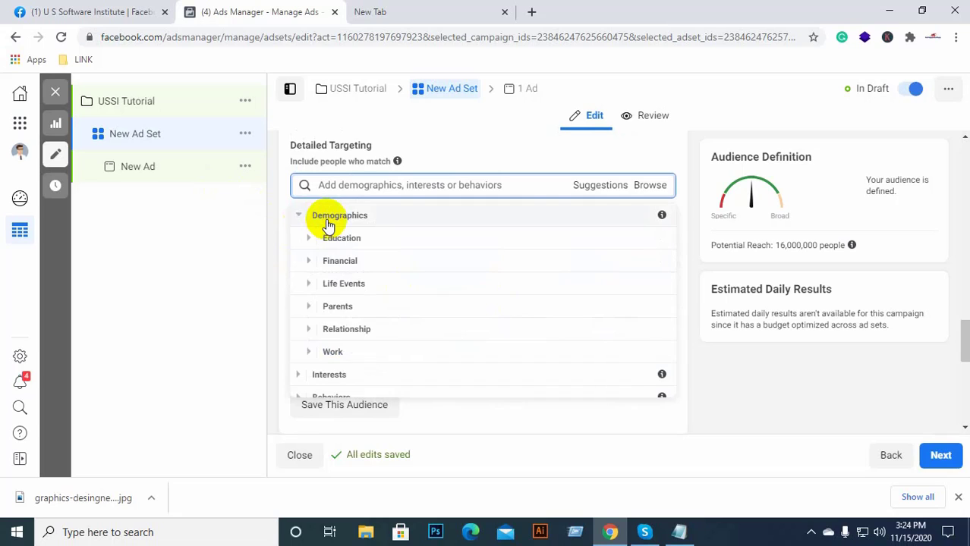
{"action": "left_click", "coordinate": [332, 242]}
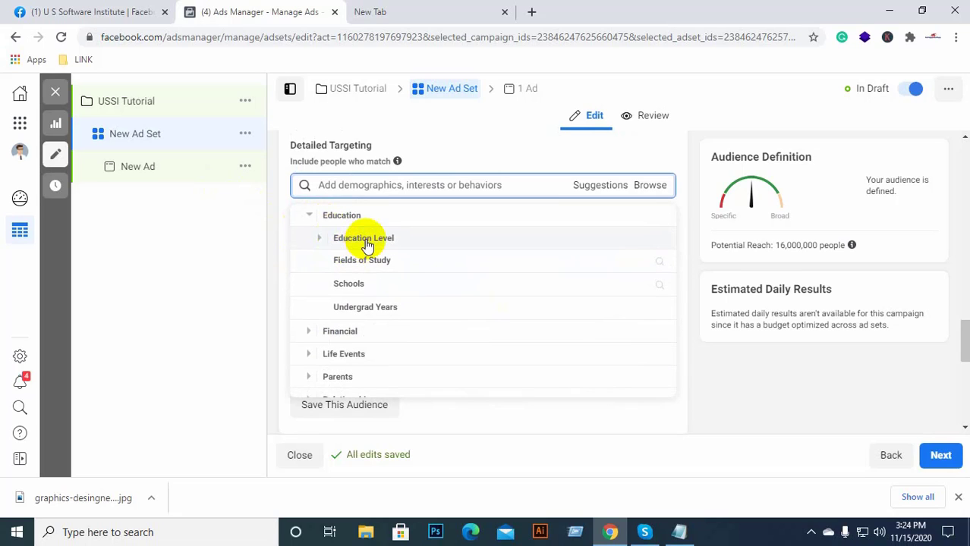
{"action": "left_click", "coordinate": [343, 241]}
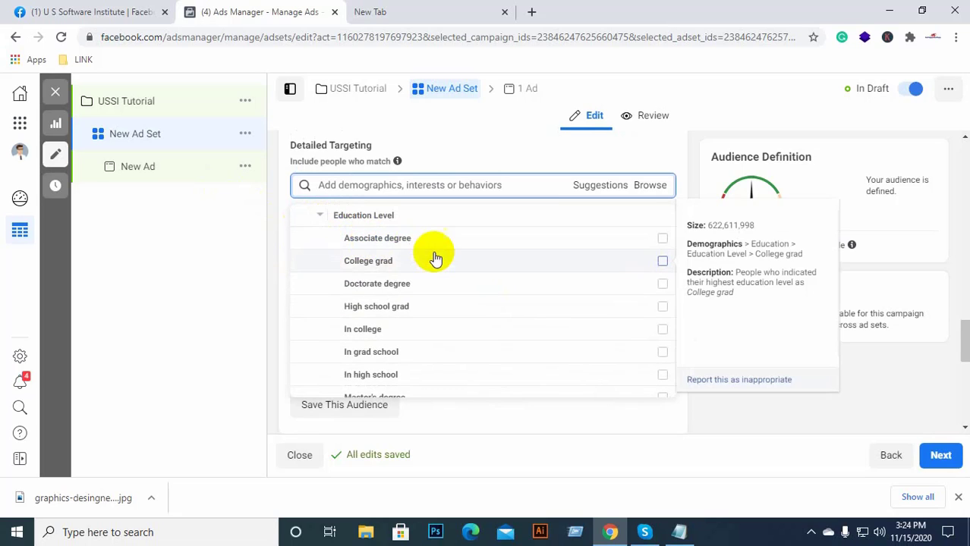
{"action": "scroll", "coordinate": [436, 258], "scroll_direction": "down", "scroll_amount": 1}
{"action": "scroll", "coordinate": [440, 264], "scroll_direction": "up", "scroll_amount": 1}
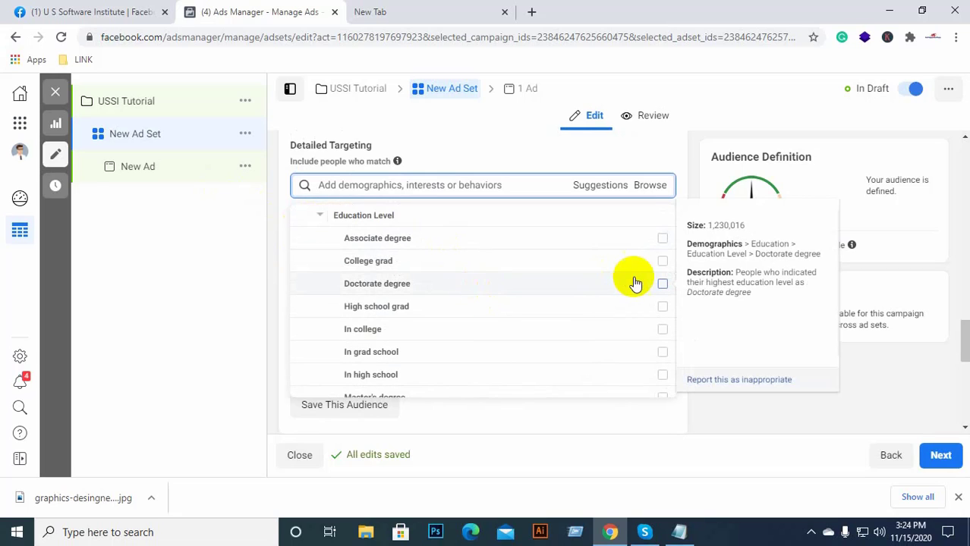
{"action": "left_click", "coordinate": [664, 285]}
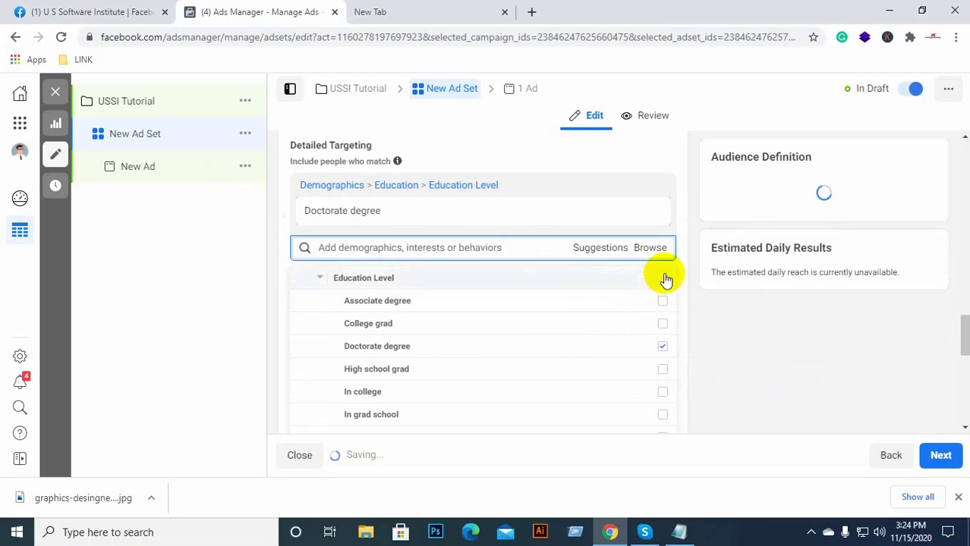
{"action": "left_click", "coordinate": [663, 303]}
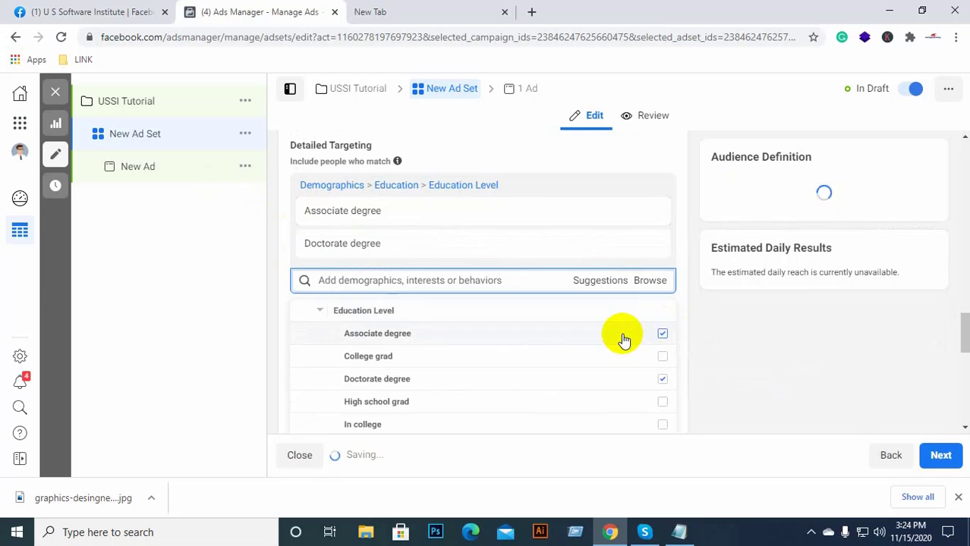
{"action": "scroll", "coordinate": [630, 350], "scroll_direction": "down", "scroll_amount": 2}
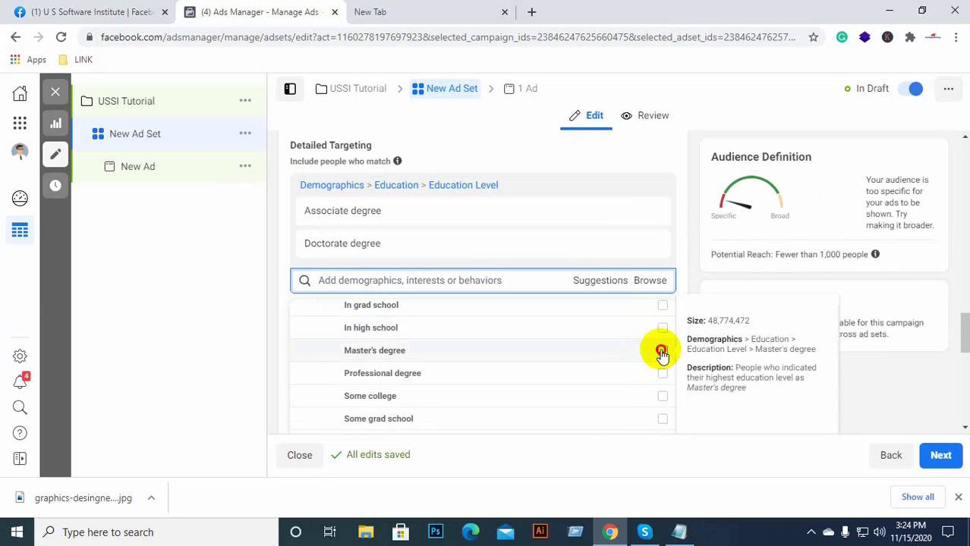
{"action": "left_click", "coordinate": [662, 350]}
Step: Search the Schools demographic for dhaka and add University of Dhaka to the detailed targeting
{"action": "scroll", "coordinate": [597, 375], "scroll_direction": "down", "scroll_amount": 3}
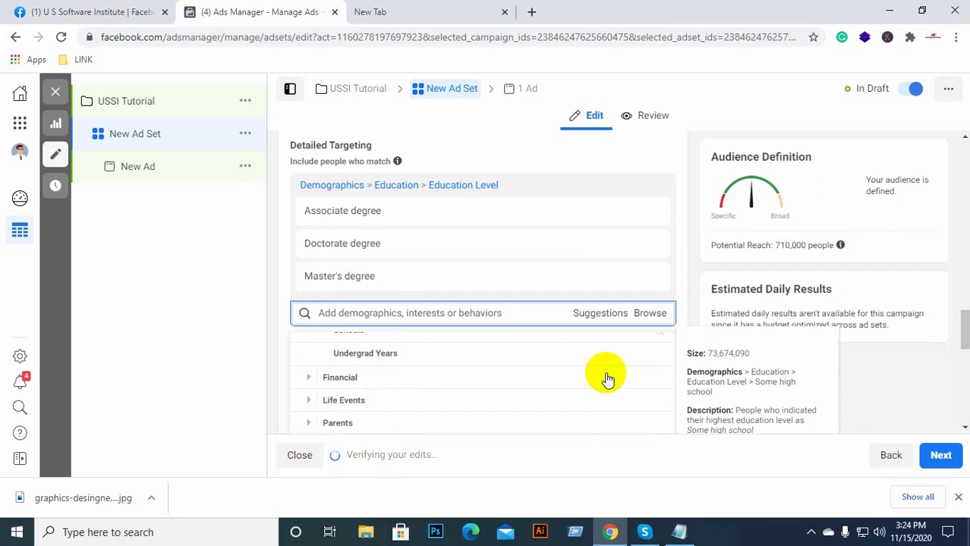
{"action": "scroll", "coordinate": [607, 380], "scroll_direction": "up", "scroll_amount": 2}
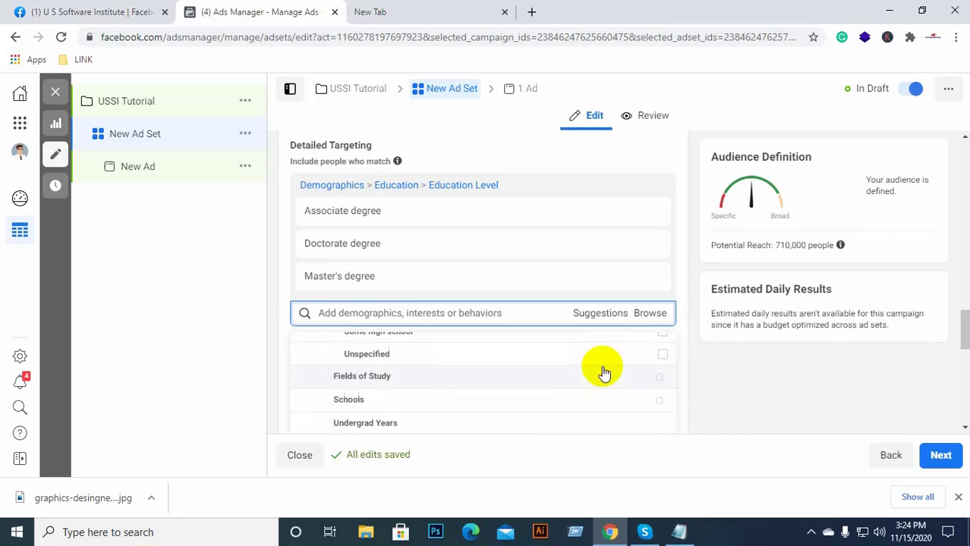
{"action": "left_click", "coordinate": [627, 404]}
{"action": "left_click", "coordinate": [393, 347]}
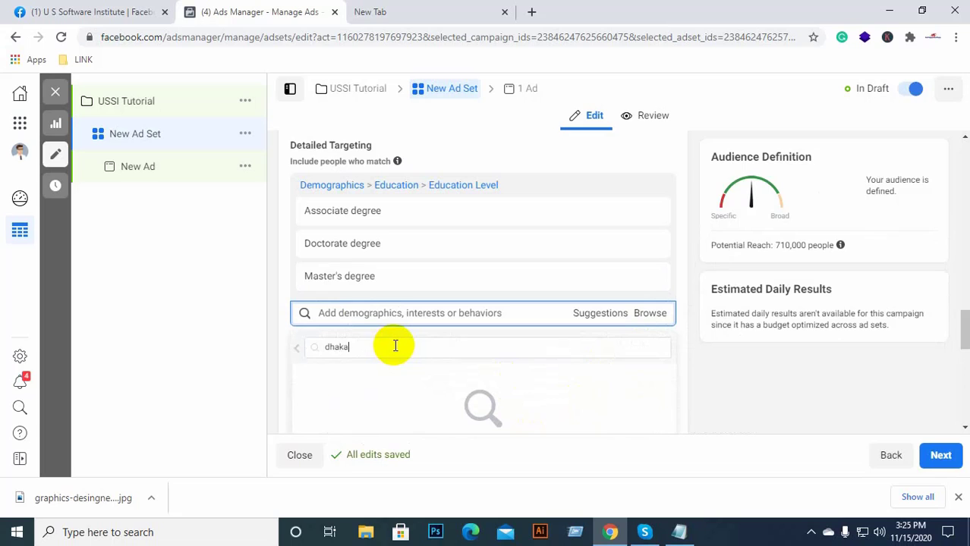
{"action": "type", "text": "dhaka"}
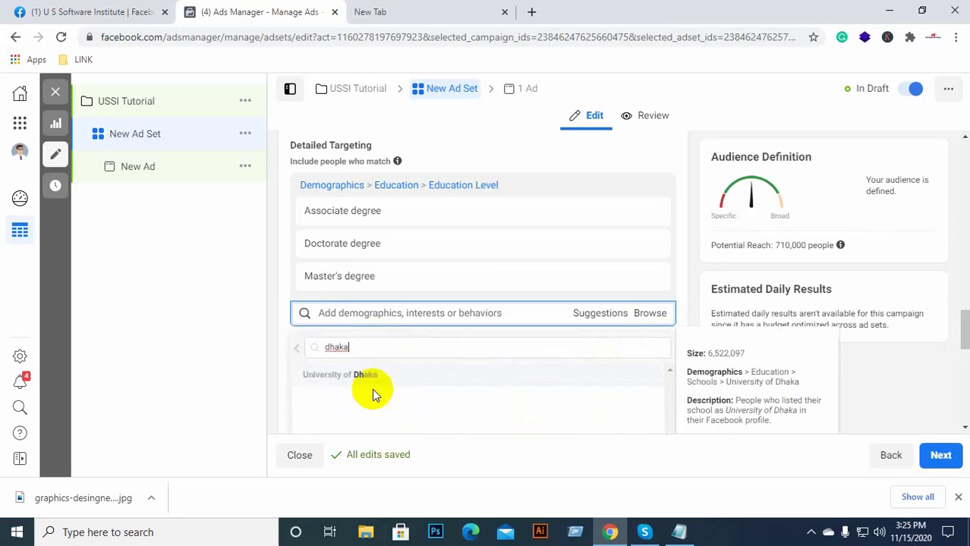
{"action": "left_click", "coordinate": [372, 387]}
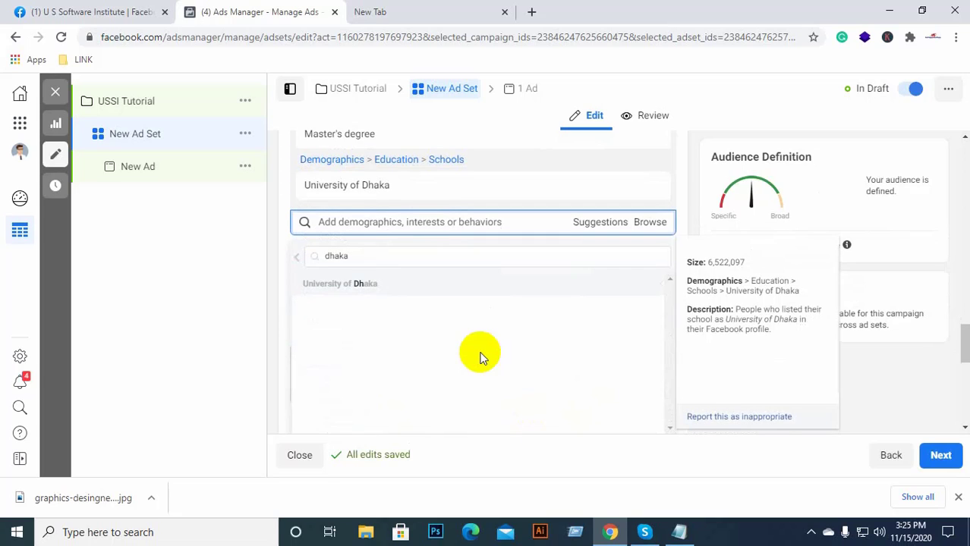
Step: Browse the Interests categories for detailed targeting and examine the Pets entries under Hobbies and activities
{"action": "left_click", "coordinate": [639, 230]}
{"action": "left_click", "coordinate": [649, 225]}
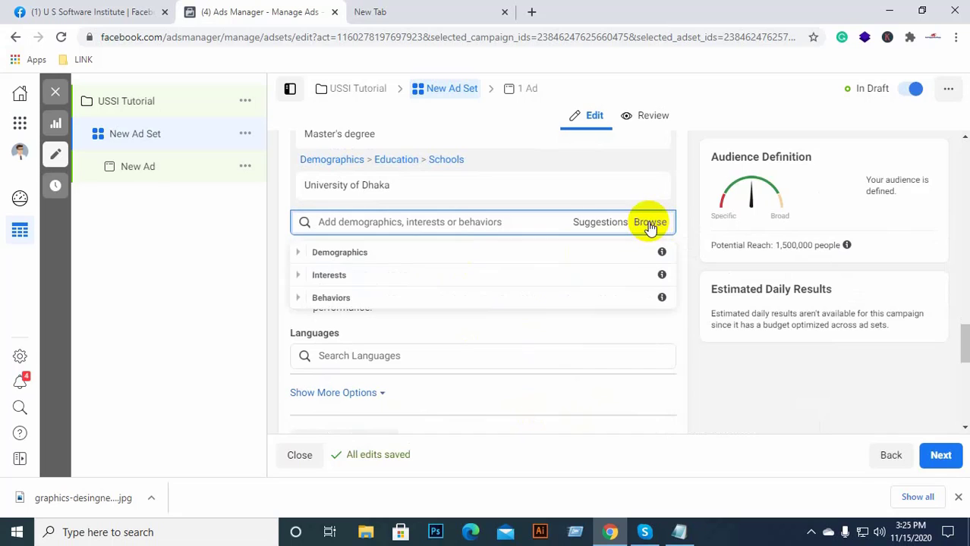
{"action": "scroll", "coordinate": [381, 283], "scroll_direction": "down", "scroll_amount": 1}
{"action": "left_click", "coordinate": [303, 201]}
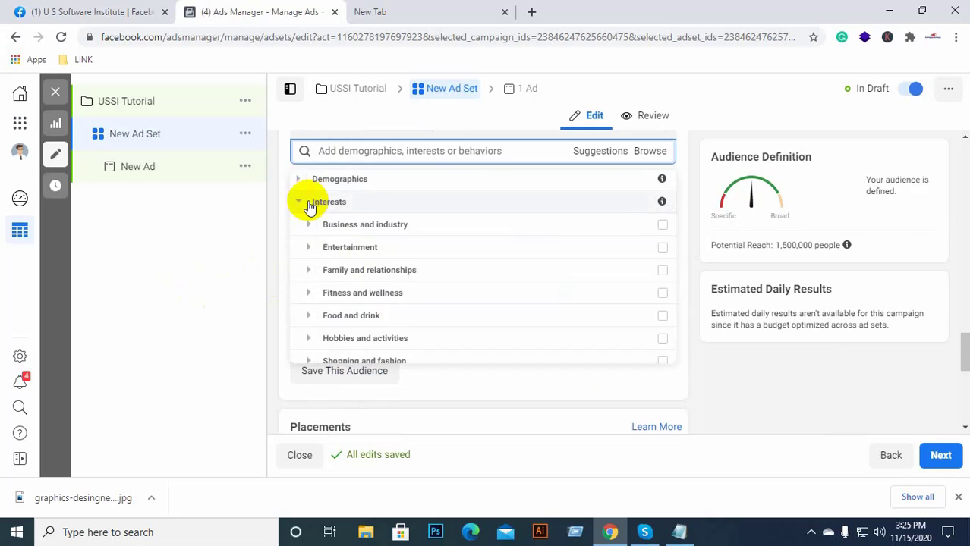
{"action": "scroll", "coordinate": [353, 244], "scroll_direction": "down", "scroll_amount": 1}
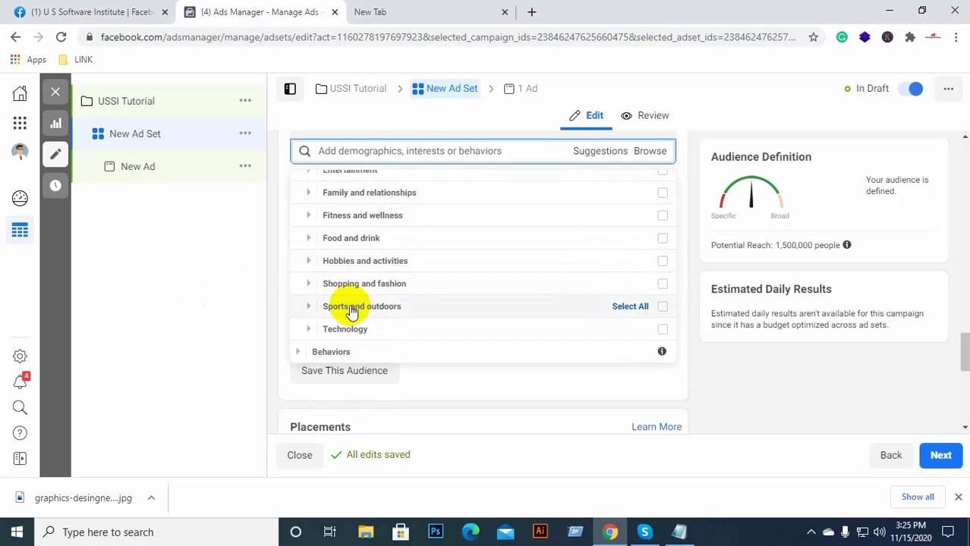
{"action": "left_click", "coordinate": [343, 262]}
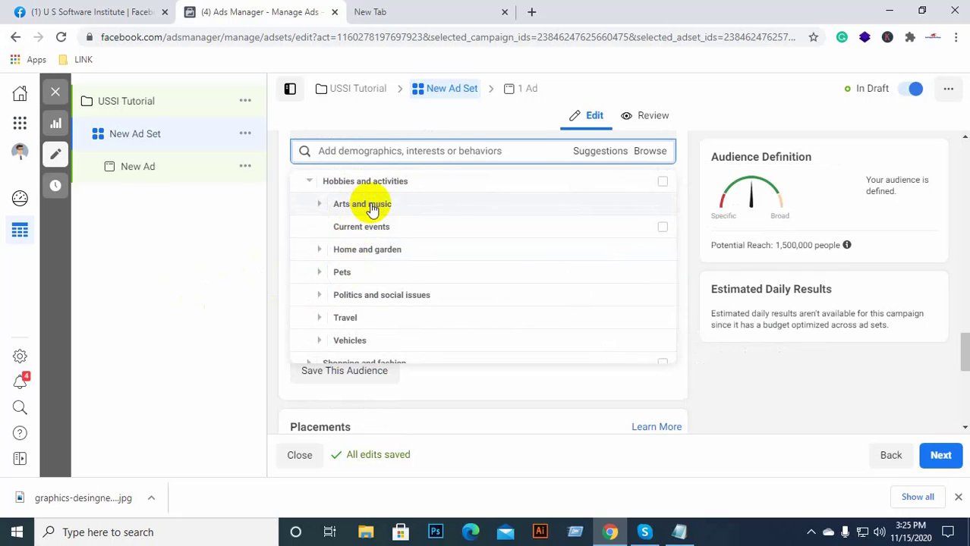
{"action": "left_click", "coordinate": [357, 275]}
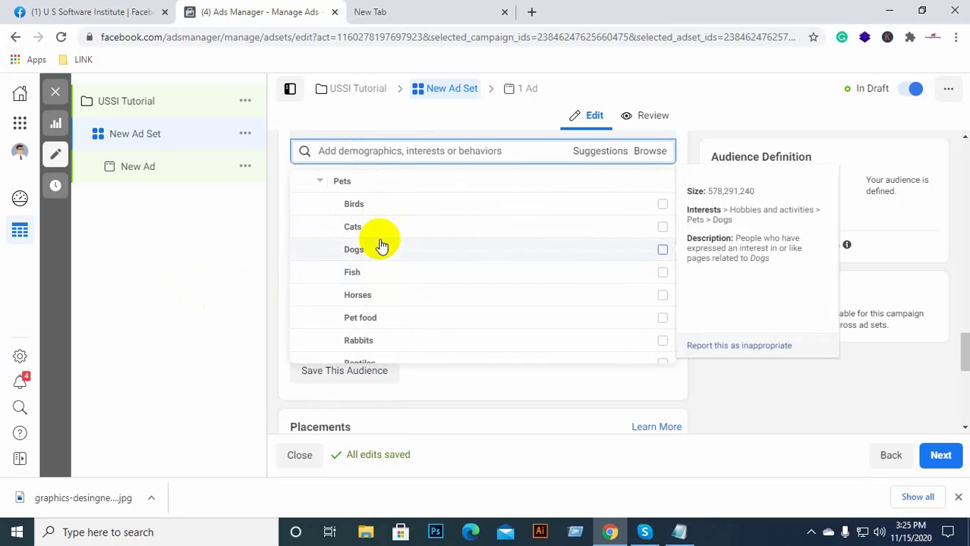
{"action": "scroll", "coordinate": [397, 318], "scroll_direction": "down", "scroll_amount": 1}
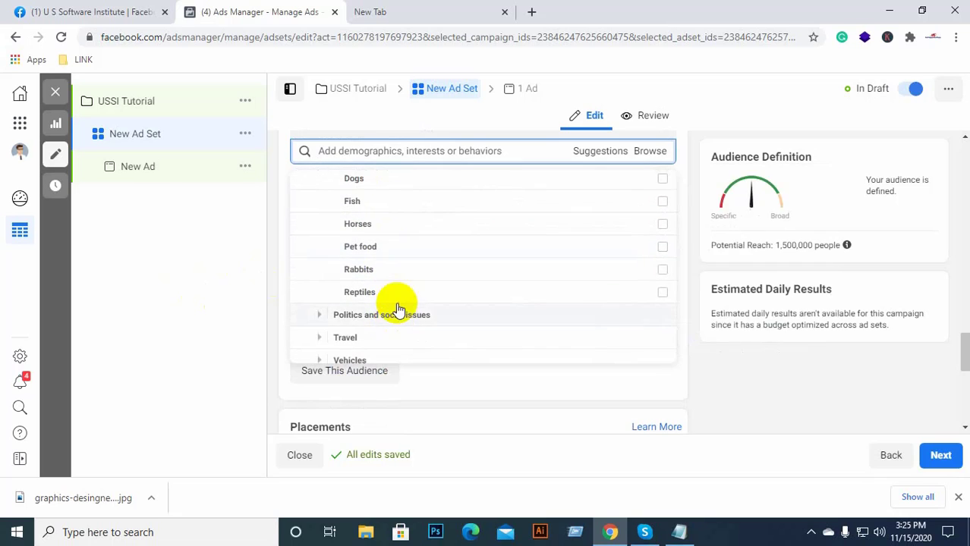
{"action": "scroll", "coordinate": [396, 308], "scroll_direction": "down", "scroll_amount": 4}
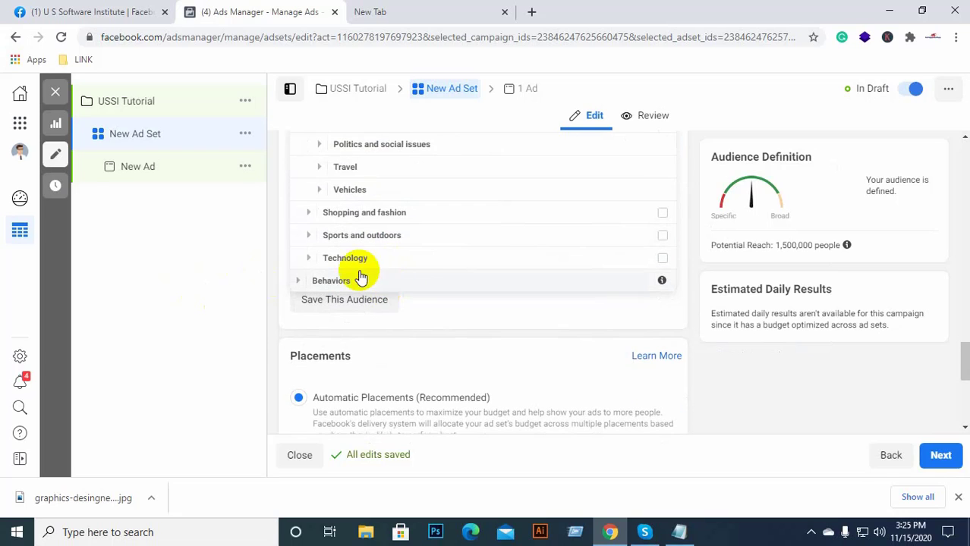
Step: Expand the Technology interests and look through the full list of interest categories
{"action": "left_click", "coordinate": [343, 258]}
{"action": "scroll", "coordinate": [398, 260], "scroll_direction": "down", "scroll_amount": 2}
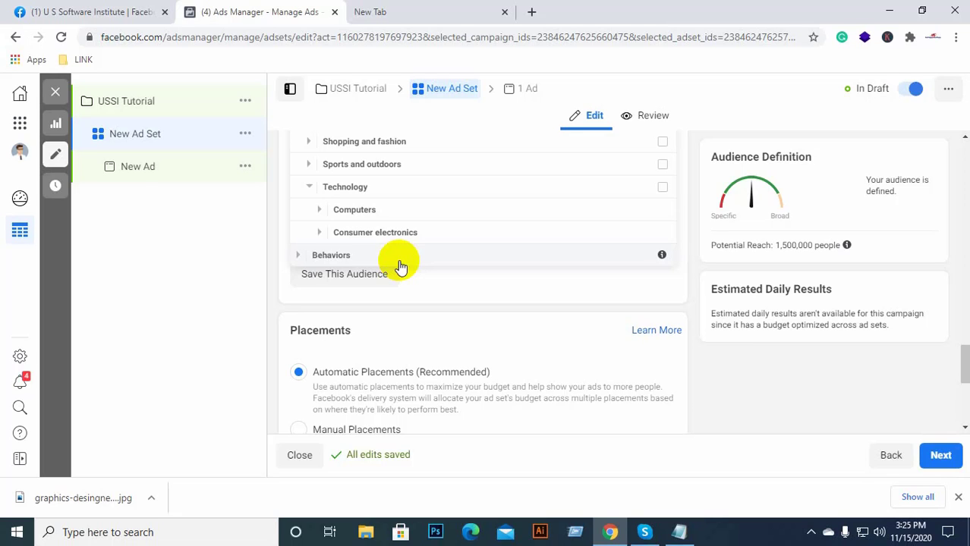
{"action": "scroll", "coordinate": [368, 231], "scroll_direction": "up", "scroll_amount": 4}
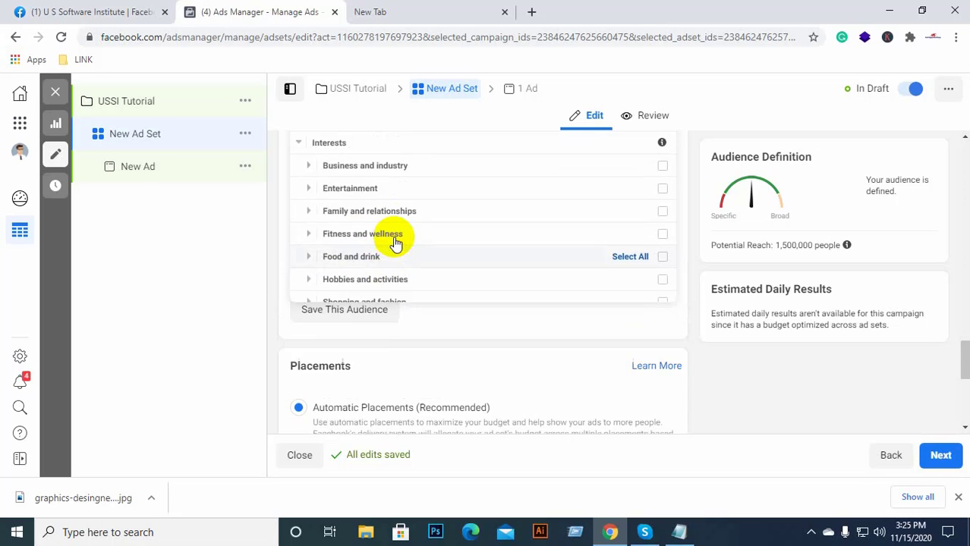
{"action": "scroll", "coordinate": [394, 242], "scroll_direction": "up", "scroll_amount": 5}
{"action": "scroll", "coordinate": [395, 288], "scroll_direction": "down", "scroll_amount": 4}
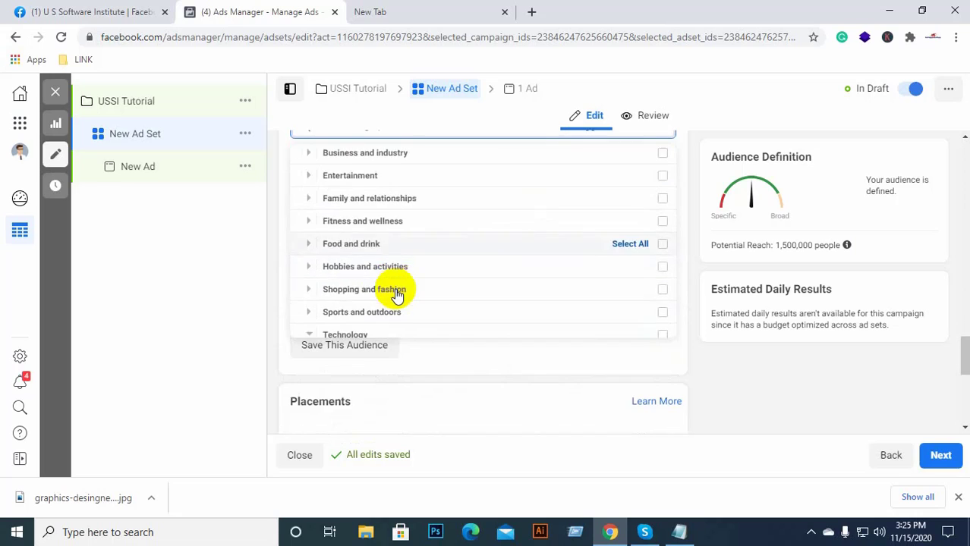
{"action": "scroll", "coordinate": [397, 293], "scroll_direction": "down", "scroll_amount": 6}
{"action": "scroll", "coordinate": [440, 197], "scroll_direction": "up", "scroll_amount": 3}
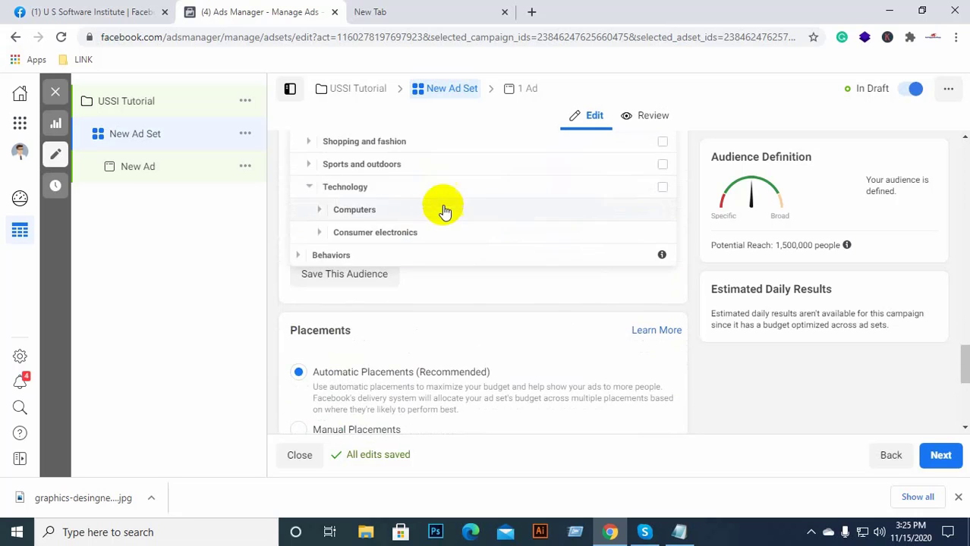
{"action": "scroll", "coordinate": [444, 217], "scroll_direction": "up", "scroll_amount": 8}
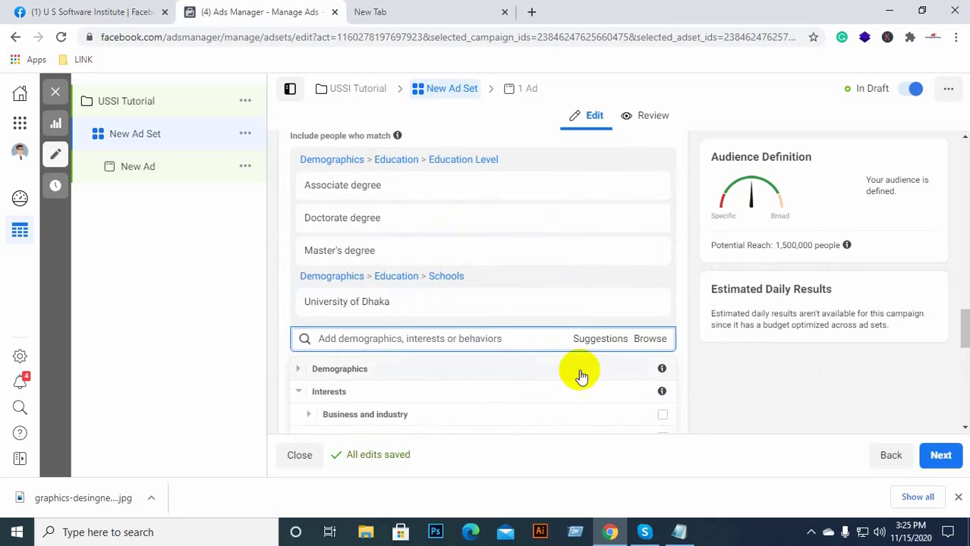
Step: Search the detailed targeting for digital marketing and add the Digital marketing interest
{"action": "left_click", "coordinate": [344, 340]}
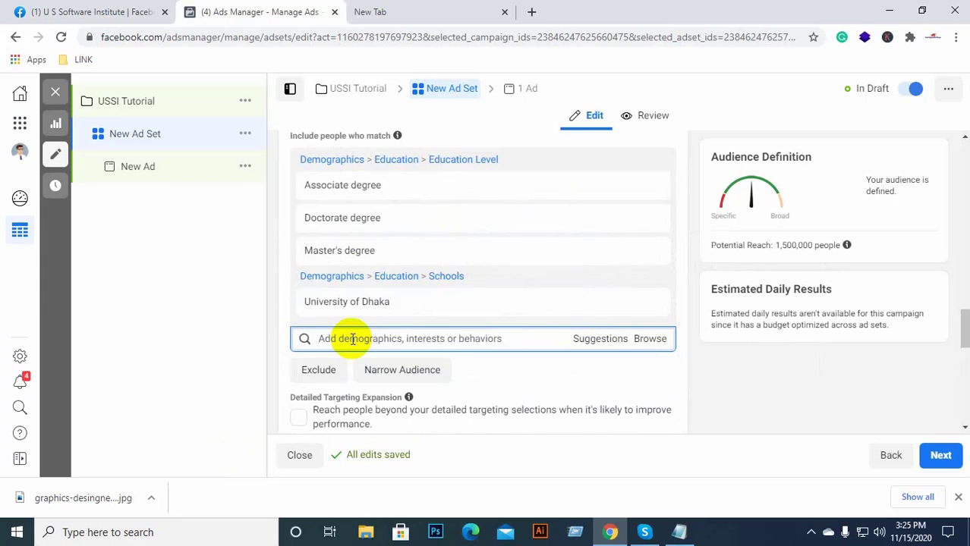
{"action": "type", "text": "digital marketing"}
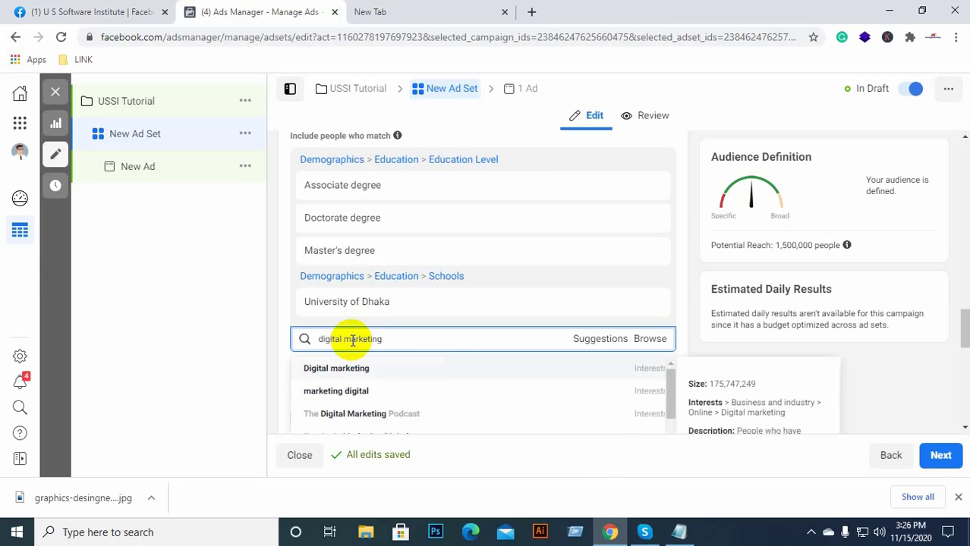
{"action": "left_click", "coordinate": [338, 369]}
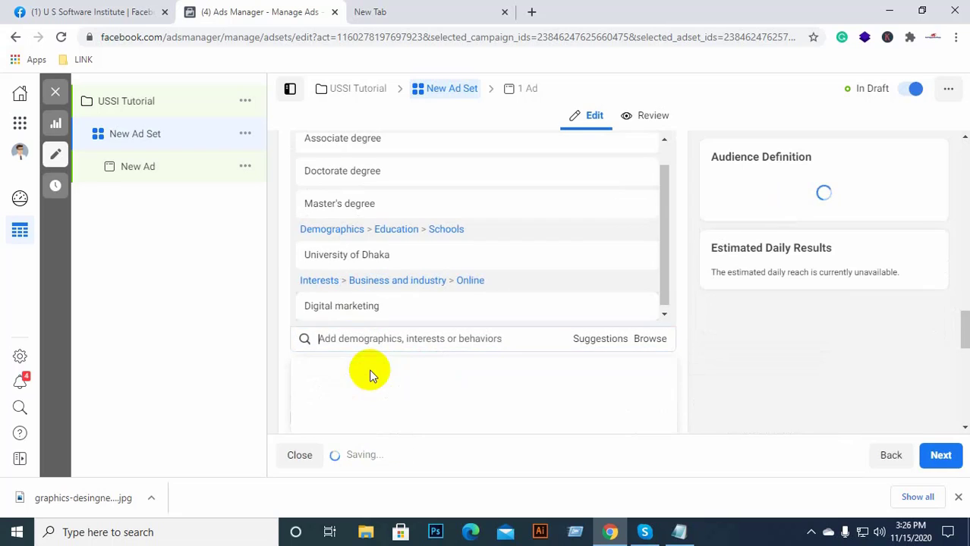
Step: Add the suggested interests Social media marketing and Online advertising to the detailed targeting
{"action": "left_click", "coordinate": [588, 340]}
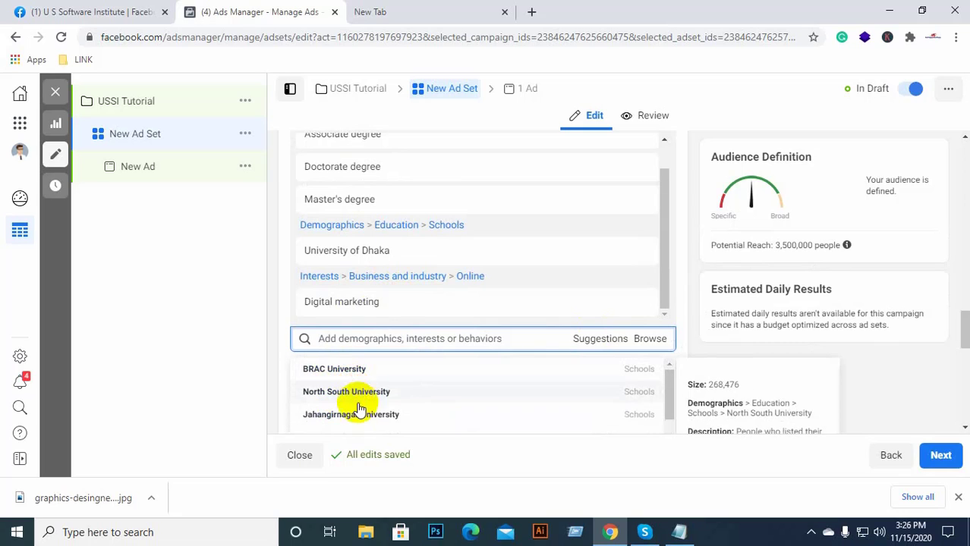
{"action": "scroll", "coordinate": [357, 389], "scroll_direction": "down", "scroll_amount": 2}
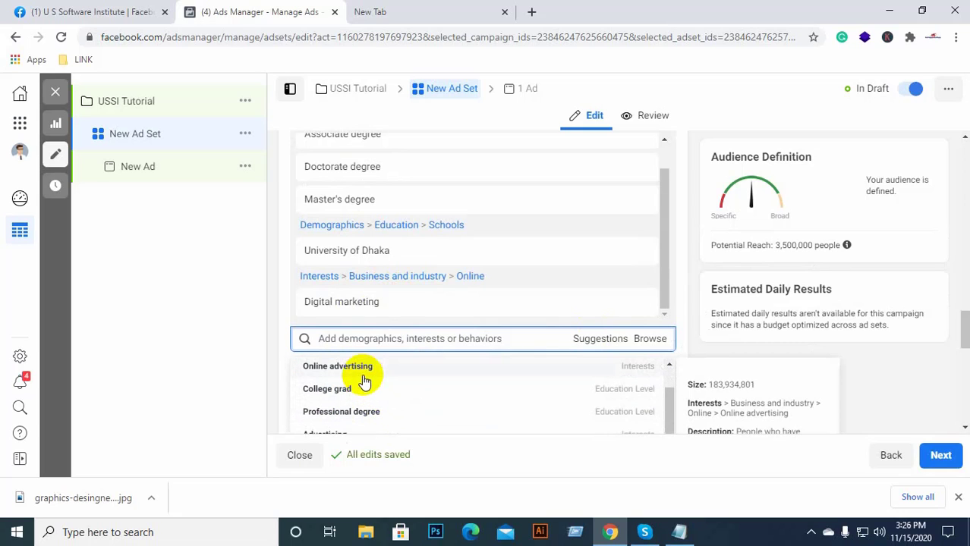
{"action": "scroll", "coordinate": [371, 381], "scroll_direction": "down", "scroll_amount": 1}
{"action": "scroll", "coordinate": [371, 381], "scroll_direction": "down", "scroll_amount": 2}
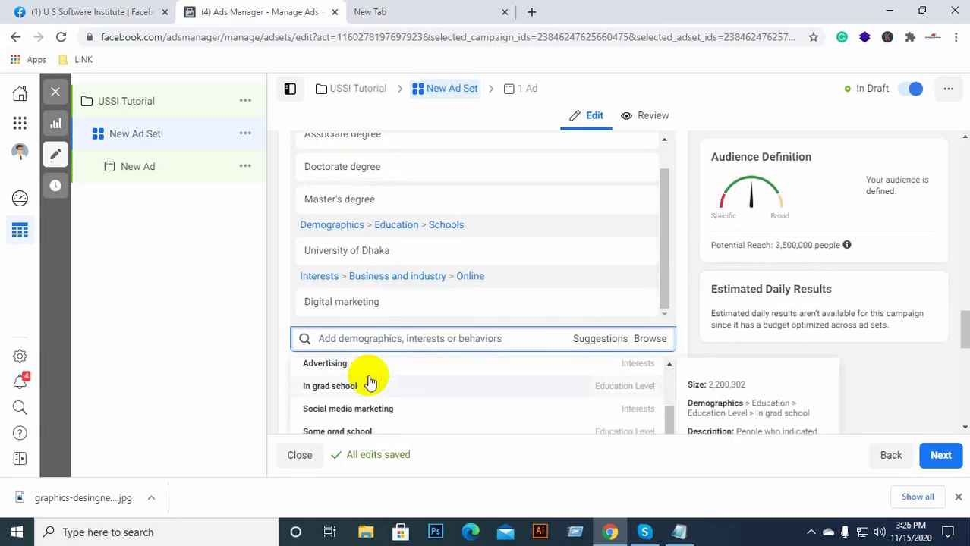
{"action": "scroll", "coordinate": [364, 390], "scroll_direction": "down", "scroll_amount": 2}
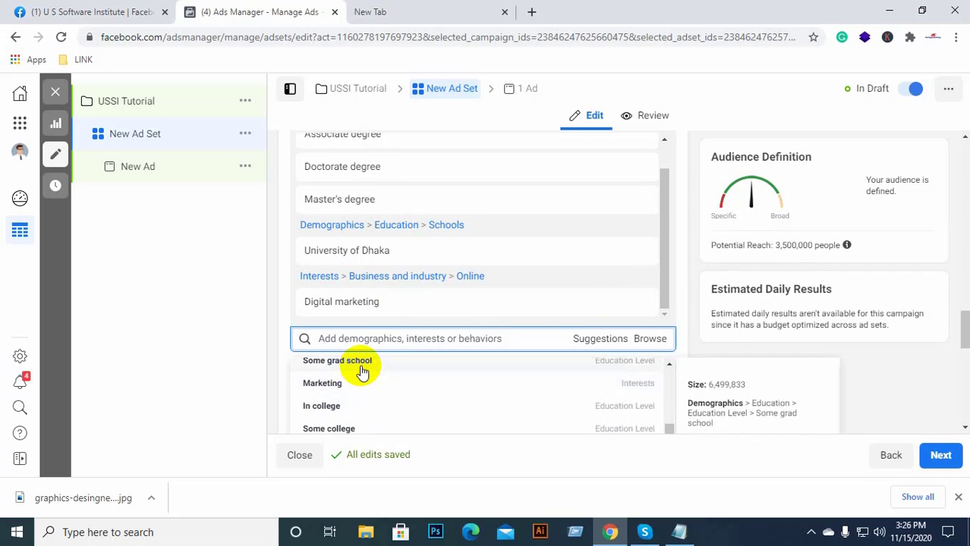
{"action": "scroll", "coordinate": [379, 406], "scroll_direction": "up", "scroll_amount": 2}
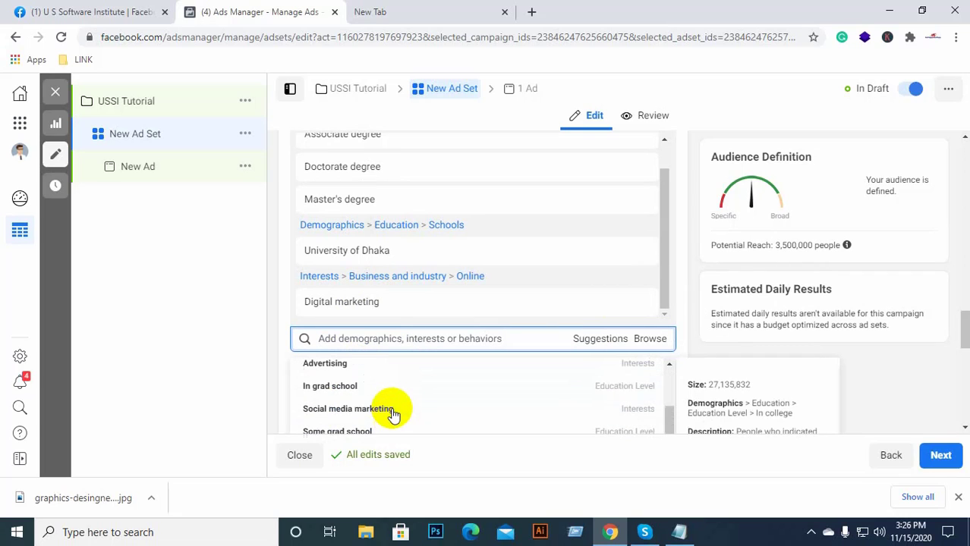
{"action": "left_click", "coordinate": [336, 410]}
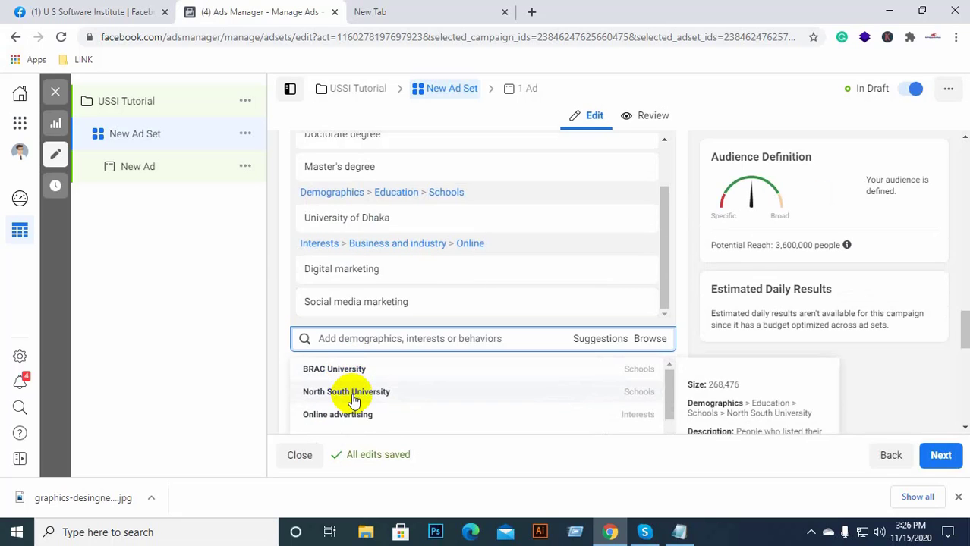
{"action": "left_click", "coordinate": [346, 415]}
{"action": "left_click", "coordinate": [690, 299]}
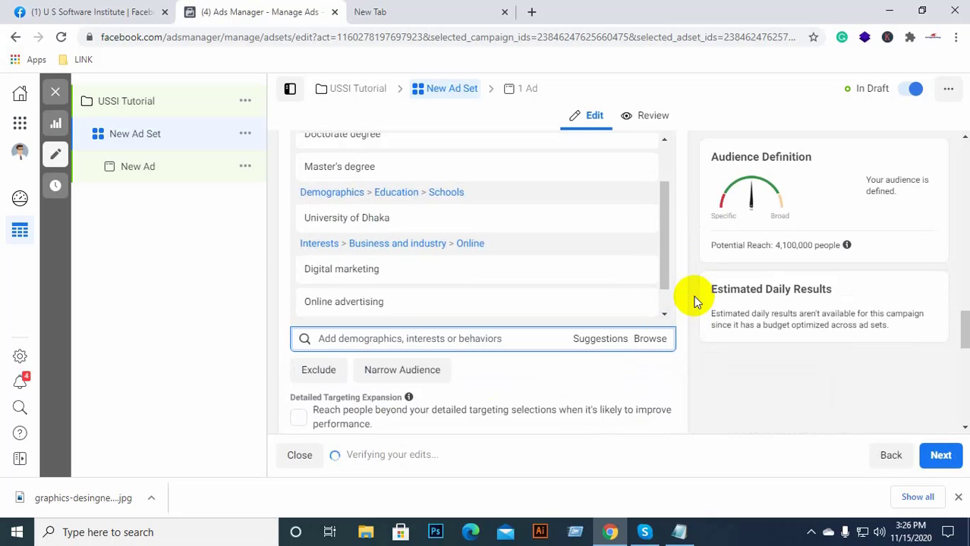
Step: Add an exclusion section to the detailed targeting and display its browsable categories
{"action": "scroll", "coordinate": [452, 388], "scroll_direction": "down", "scroll_amount": 1}
{"action": "scroll", "coordinate": [452, 389], "scroll_direction": "down", "scroll_amount": 1}
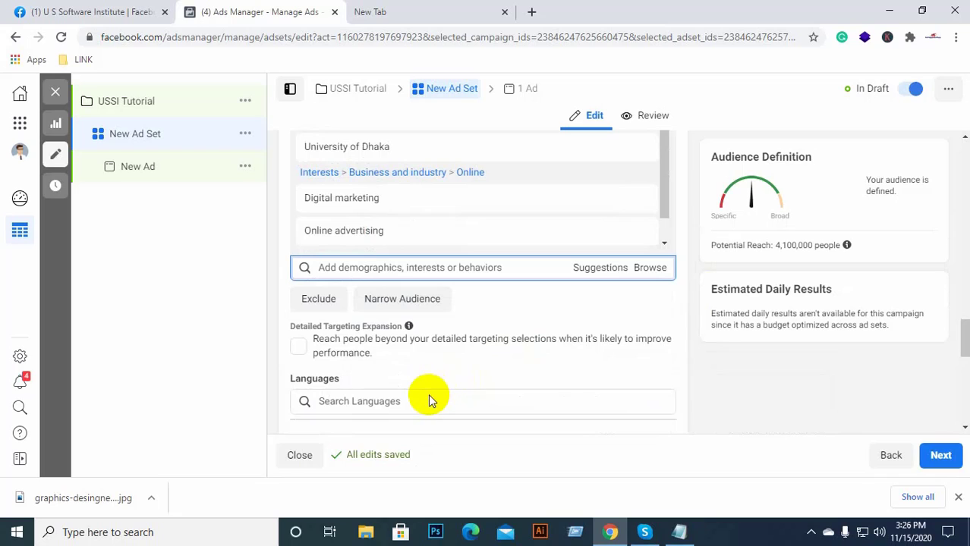
{"action": "left_click", "coordinate": [316, 299]}
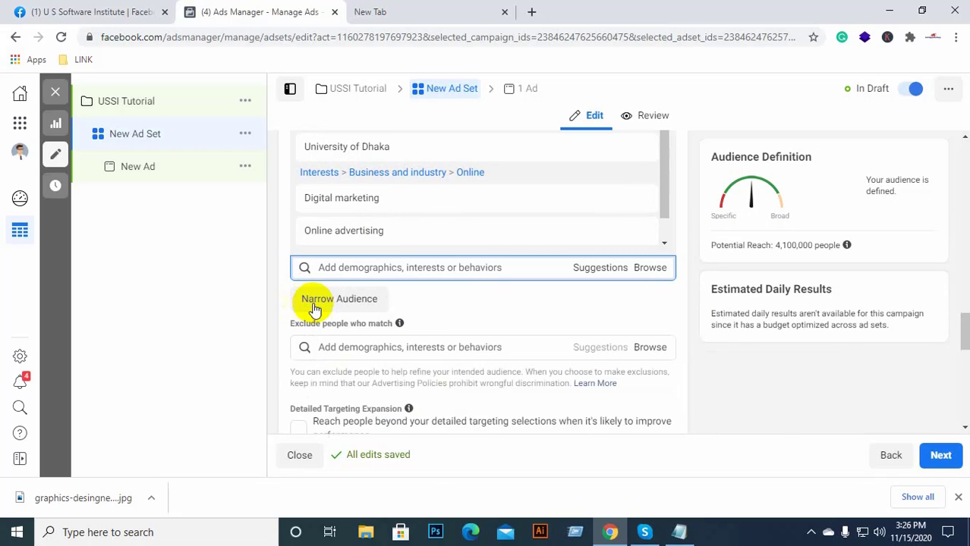
{"action": "left_click", "coordinate": [399, 348]}
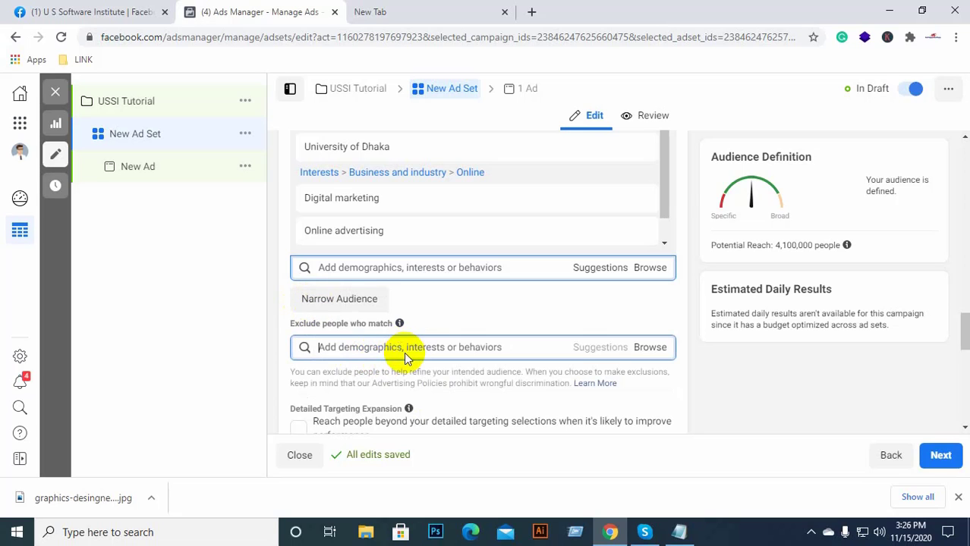
{"action": "left_click", "coordinate": [651, 347]}
{"action": "scroll", "coordinate": [435, 379], "scroll_direction": "down", "scroll_amount": 2}
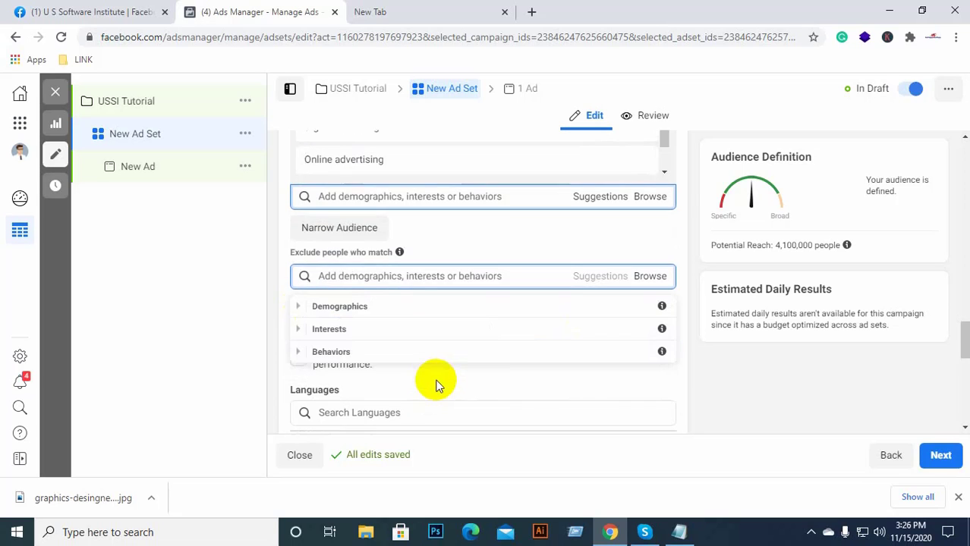
Step: Search the exclusions for government and exclude the Government Employees (Global) demographic from the audience
{"action": "left_click", "coordinate": [354, 208]}
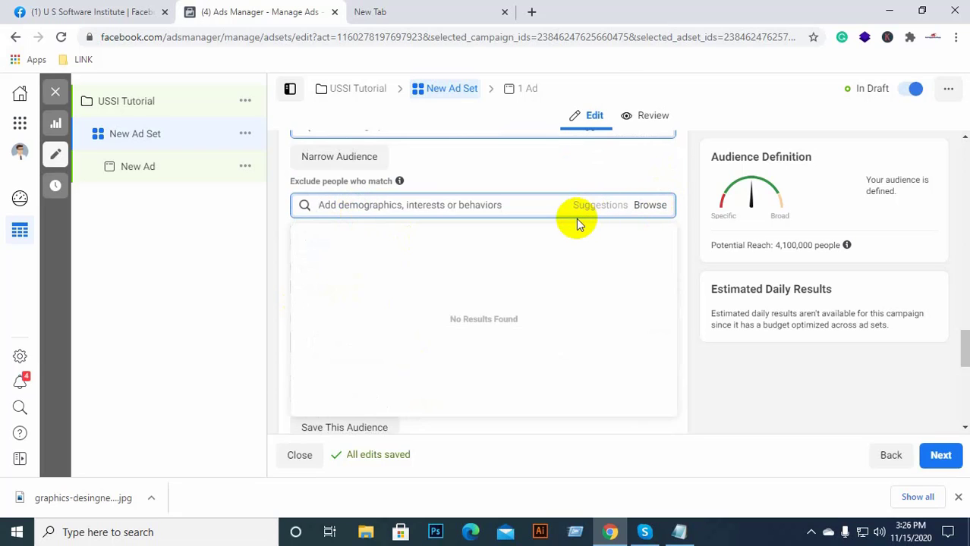
{"action": "type", "text": "gover"}
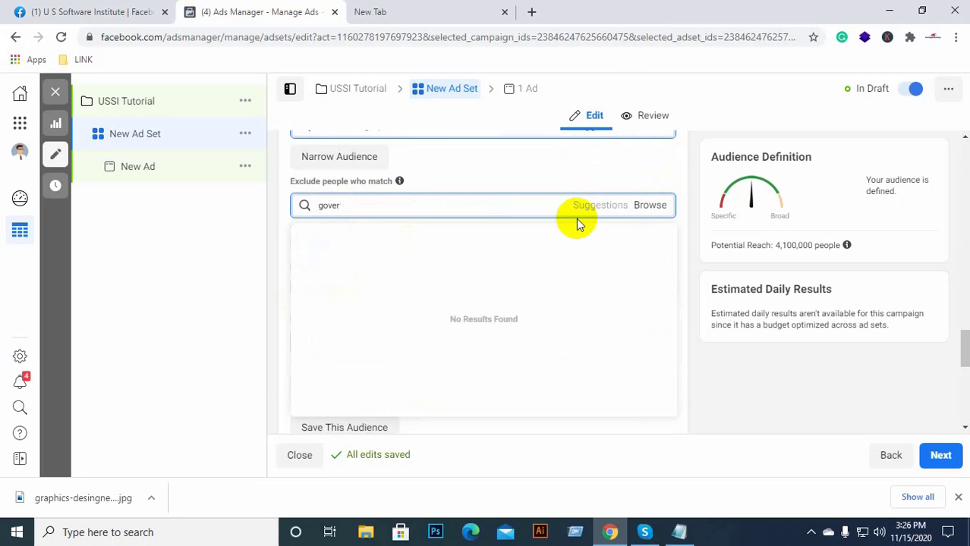
{"action": "type", "text": "ment"}
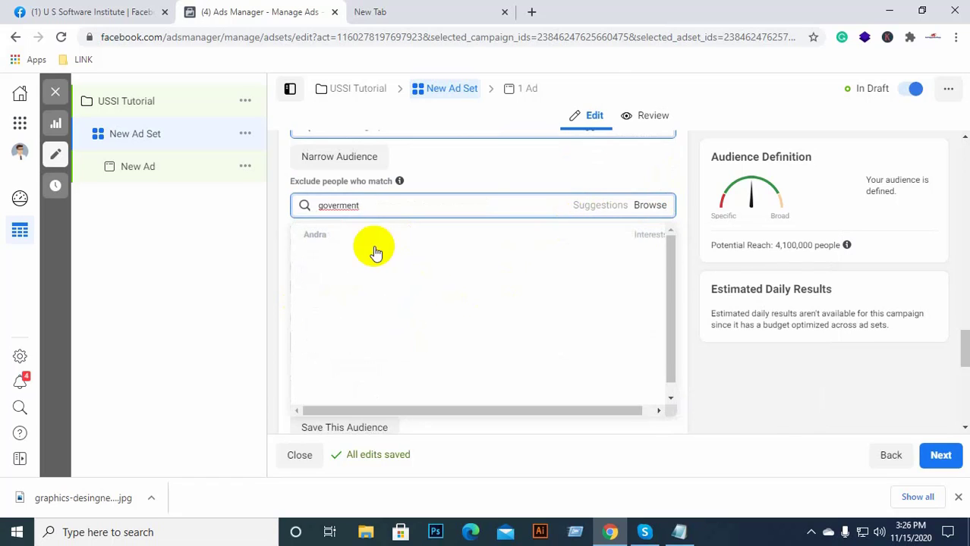
{"action": "left_click", "coordinate": [338, 205]}
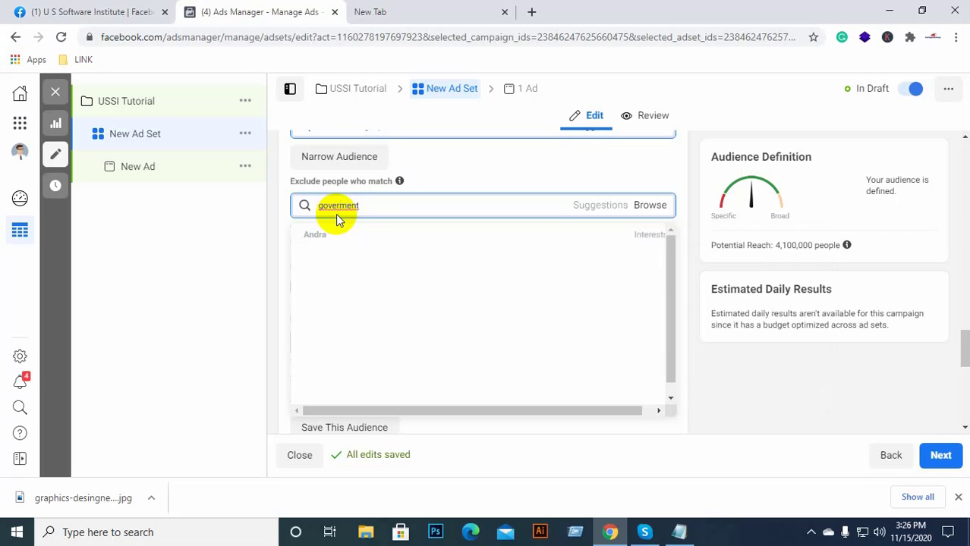
{"action": "type", "text": "n"}
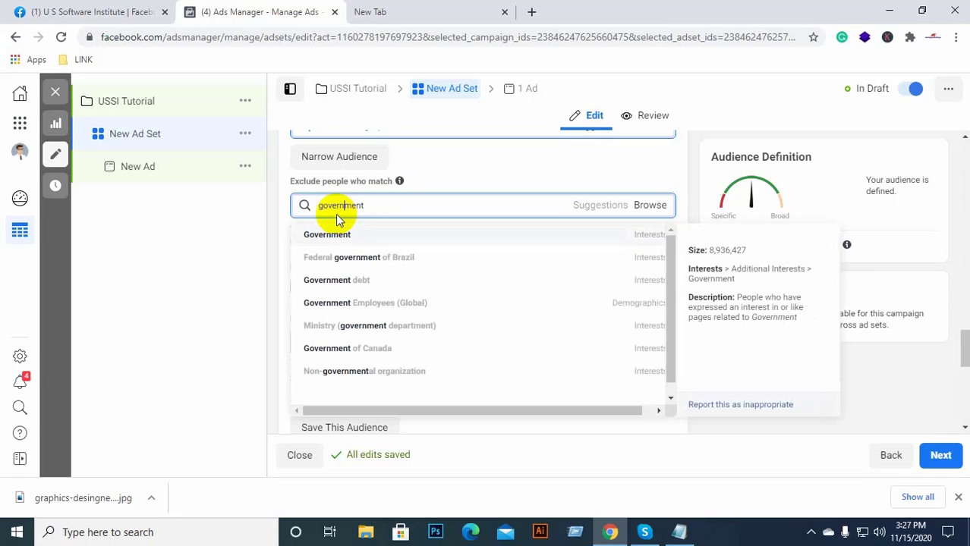
{"action": "left_click", "coordinate": [397, 304]}
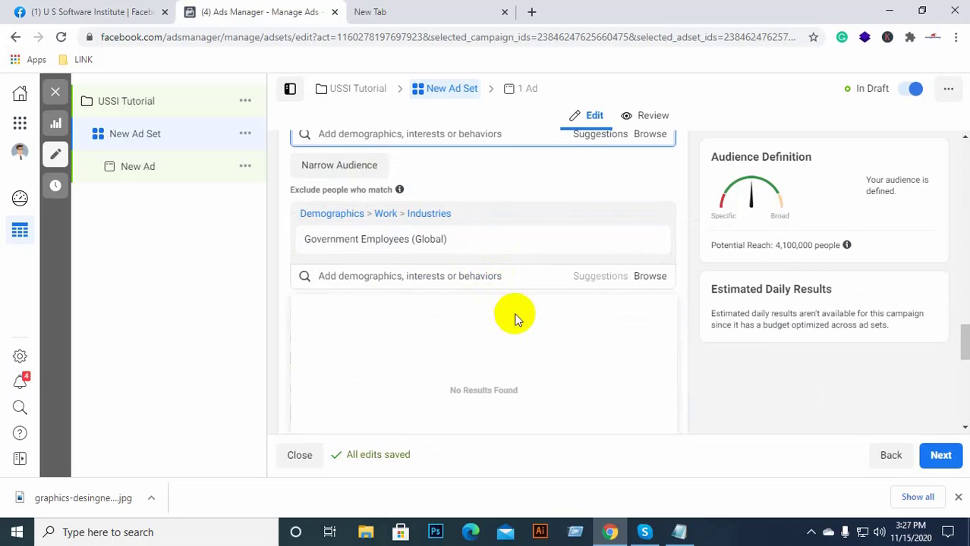
{"action": "left_click", "coordinate": [699, 341]}
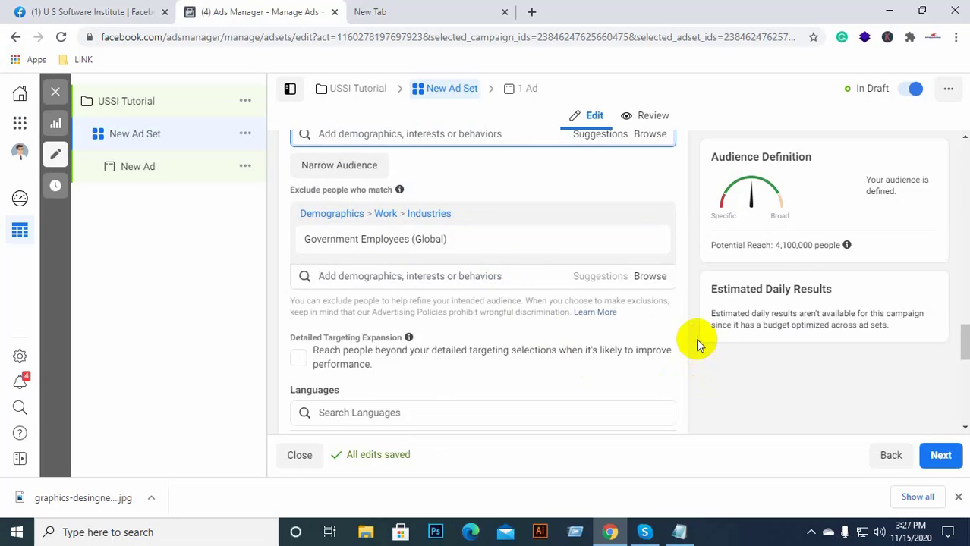
Step: Enable Detailed Targeting Expansion to reach people beyond the detailed targeting selections
{"action": "scroll", "coordinate": [457, 365], "scroll_direction": "down", "scroll_amount": 1}
{"action": "scroll", "coordinate": [457, 365], "scroll_direction": "down", "scroll_amount": 1}
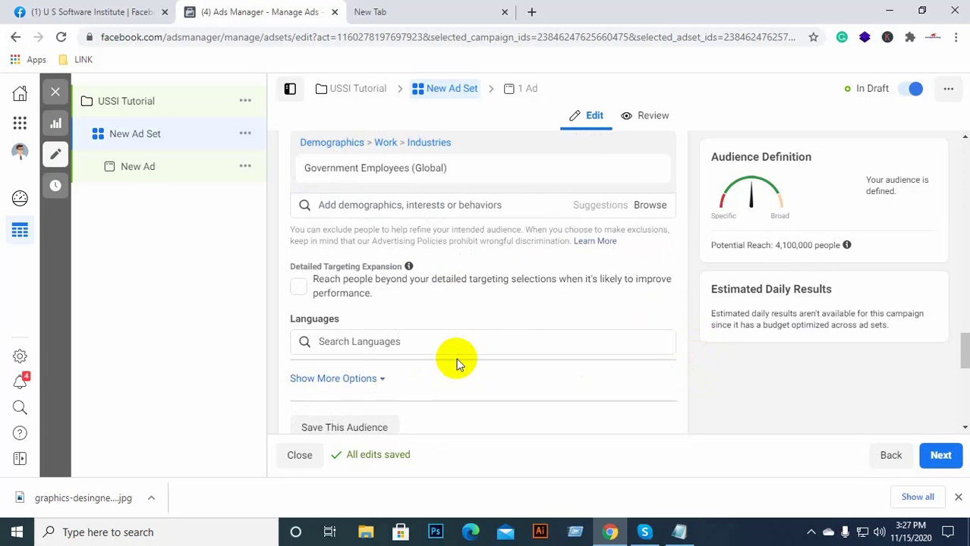
{"action": "left_click", "coordinate": [302, 289]}
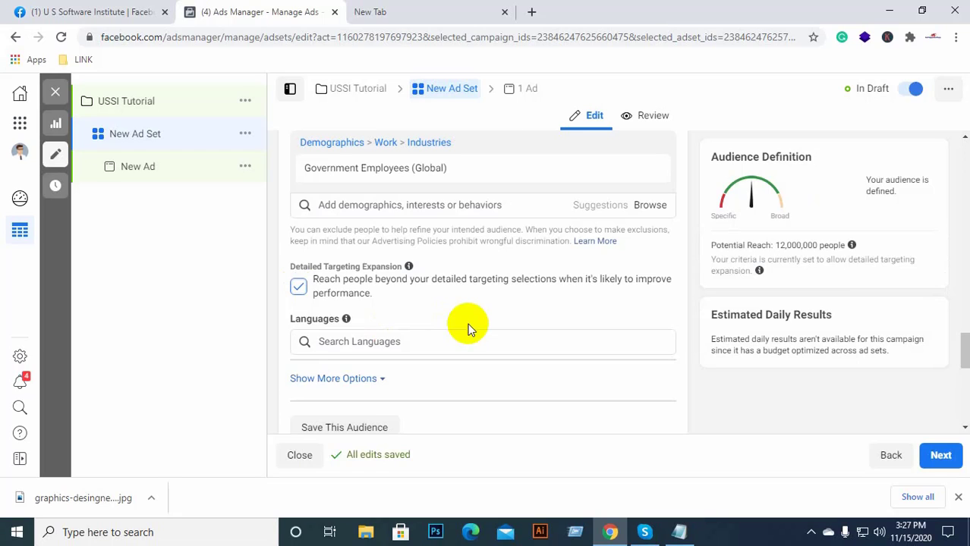
Step: Add English (All), English (UK), English (US) and Bengali to the audience's languages
{"action": "left_click", "coordinate": [396, 341]}
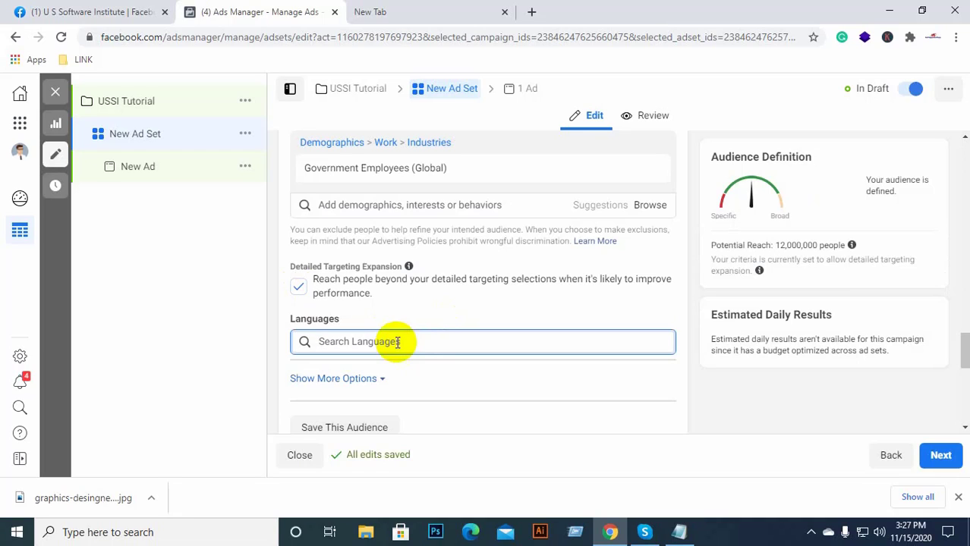
{"action": "type", "text": "eng"}
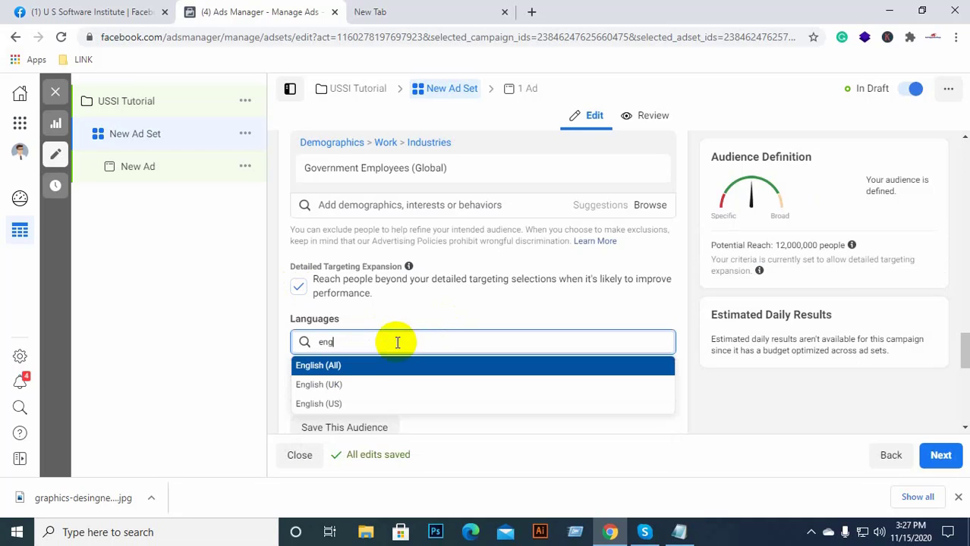
{"action": "key", "text": "Return"}
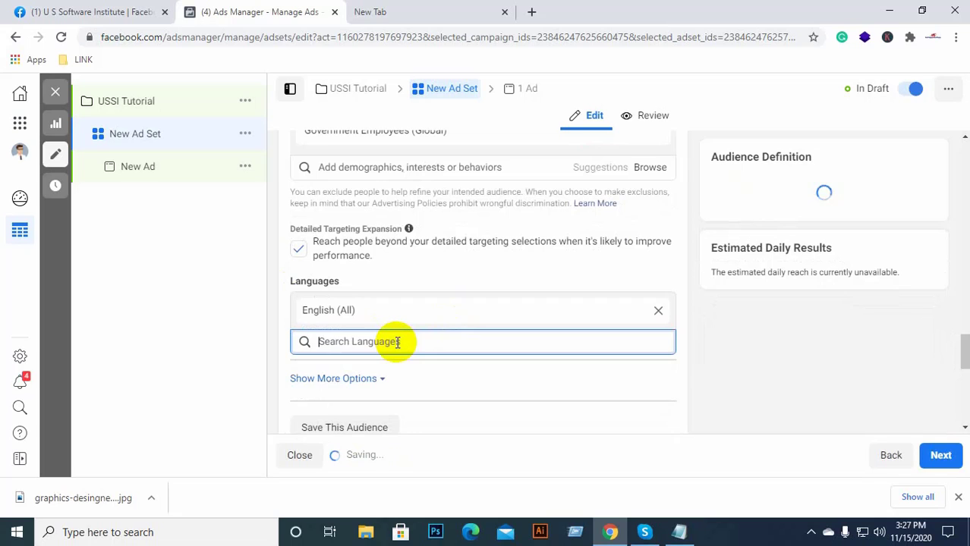
{"action": "type", "text": "eng"}
{"action": "key", "text": "Return"}
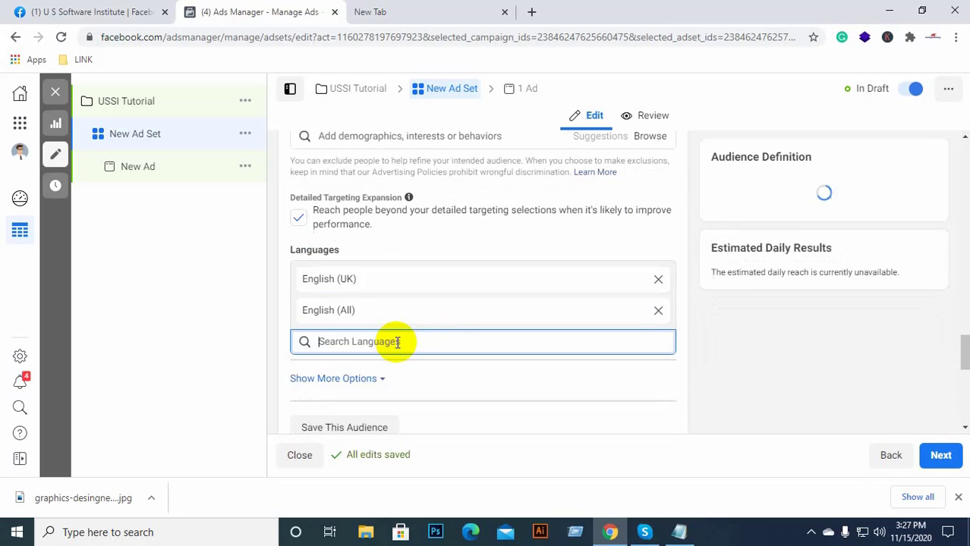
{"action": "type", "text": "eng"}
{"action": "key", "text": "Return"}
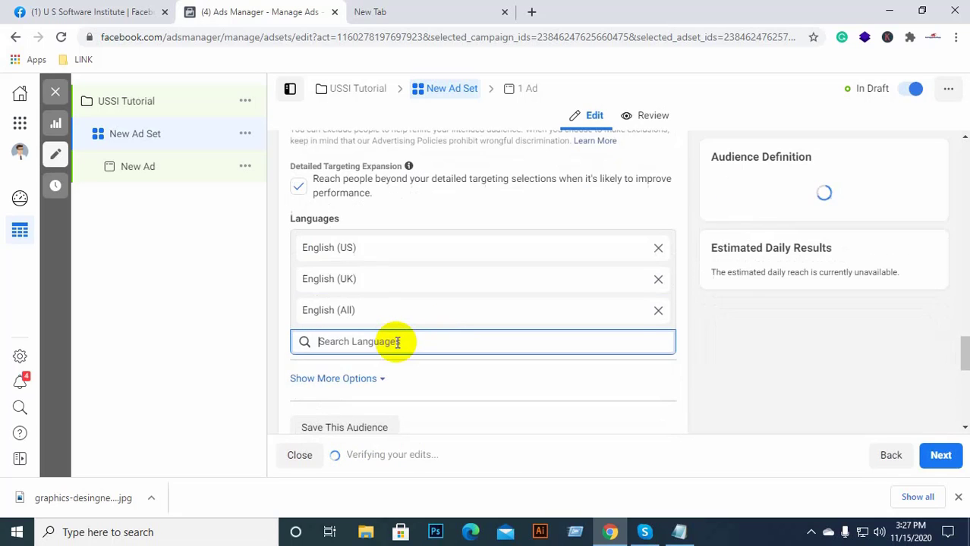
{"action": "type", "text": "beng"}
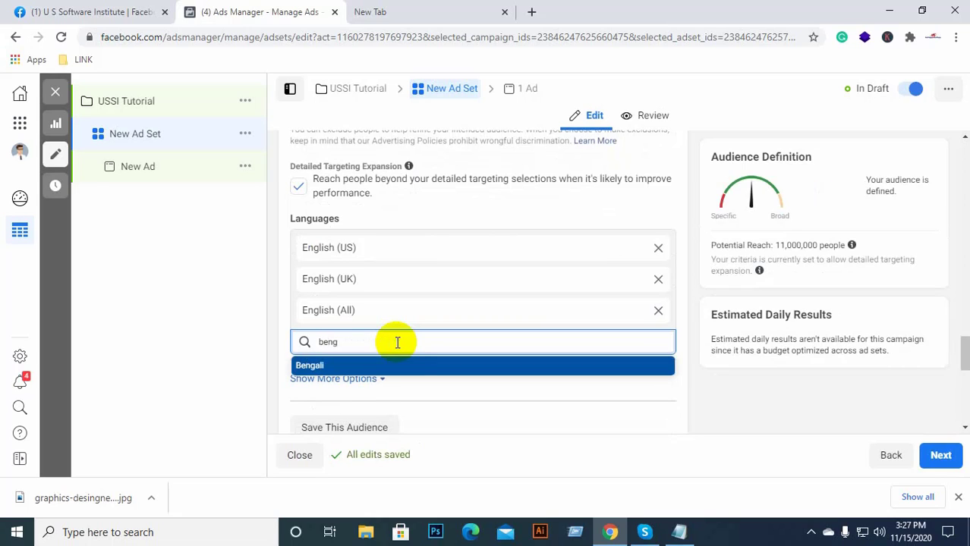
{"action": "key", "text": "Return"}
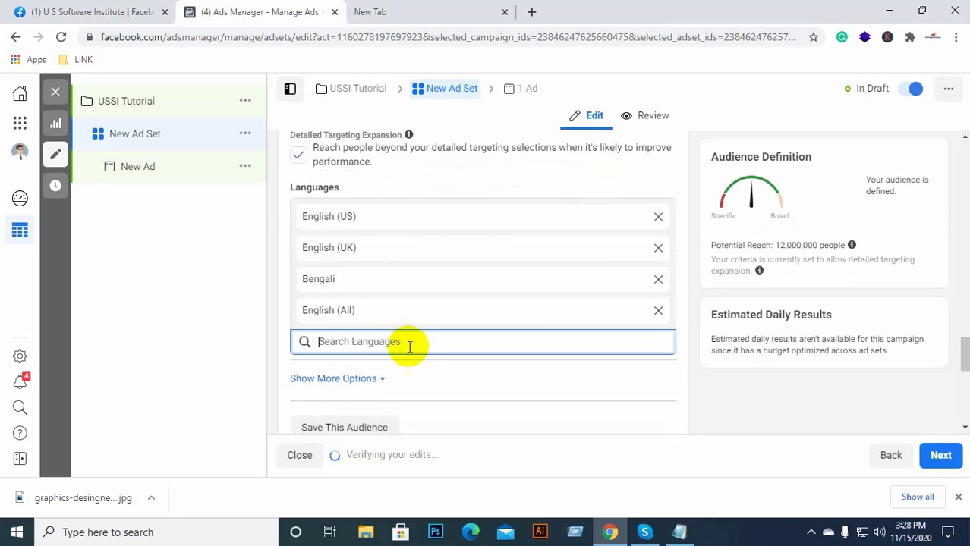
{"action": "scroll", "coordinate": [409, 349], "scroll_direction": "down", "scroll_amount": 1}
{"action": "scroll", "coordinate": [414, 353], "scroll_direction": "down", "scroll_amount": 1}
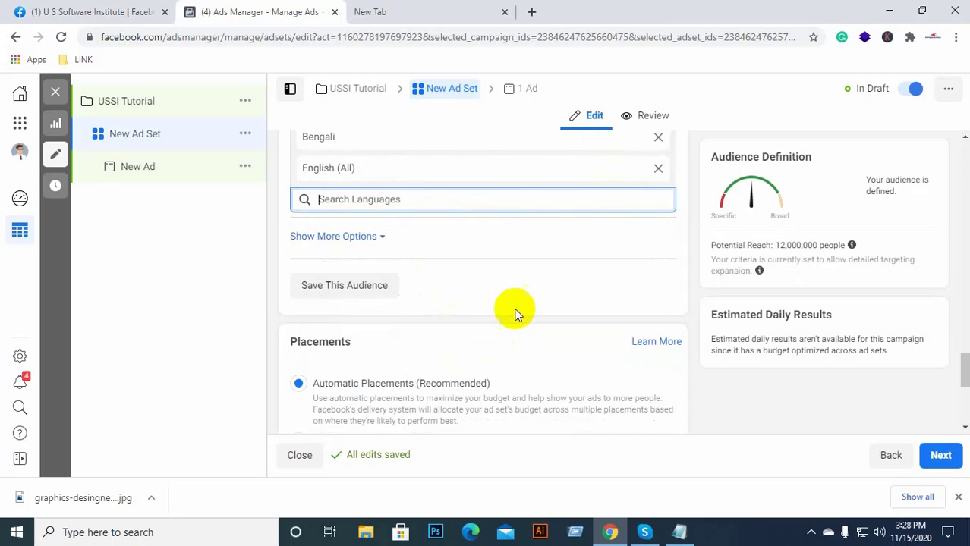
{"action": "left_click", "coordinate": [323, 292]}
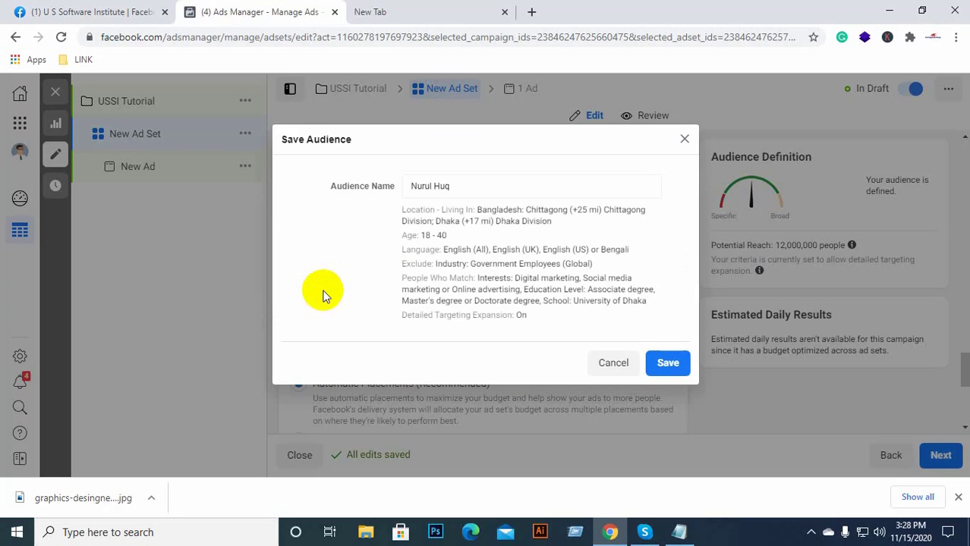
{"action": "left_click", "coordinate": [444, 187]}
{"action": "left_click_drag", "start_coordinate": [444, 186], "coordinate": [403, 182]}
{"action": "key", "text": "BackSpace"}
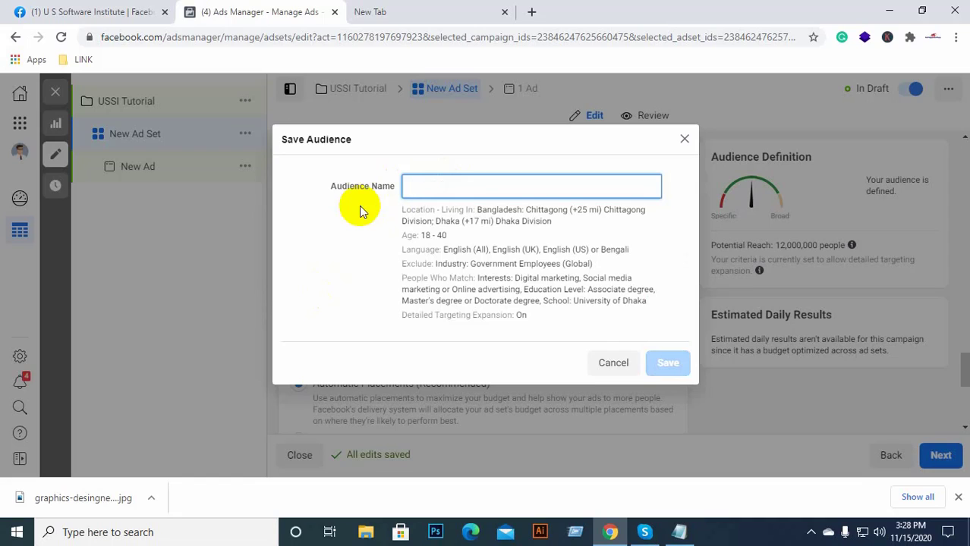
{"action": "left_click", "coordinate": [611, 364]}
Step: Switch the ad set to Manual Placements and deselect the Instagram platform
{"action": "scroll", "coordinate": [490, 375], "scroll_direction": "down", "scroll_amount": 1}
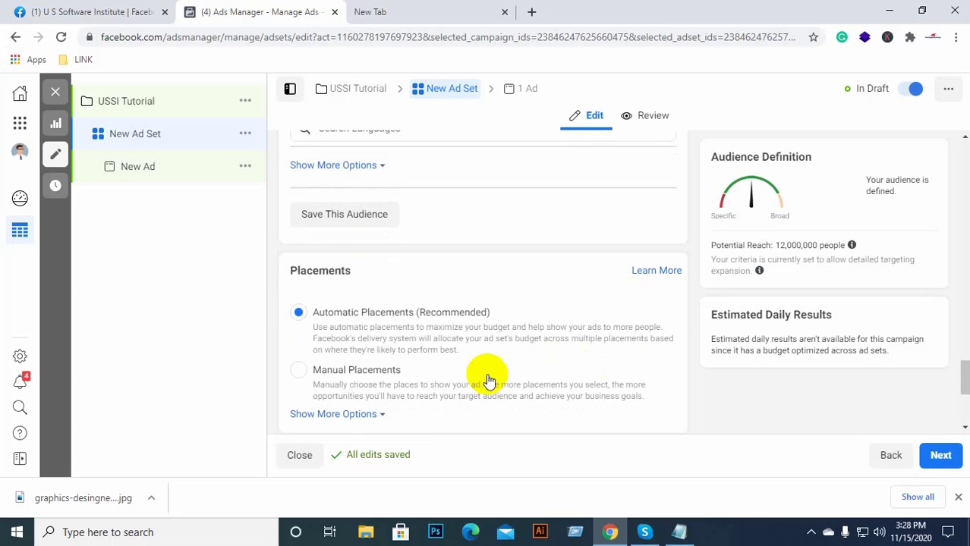
{"action": "scroll", "coordinate": [446, 332], "scroll_direction": "down", "scroll_amount": 1}
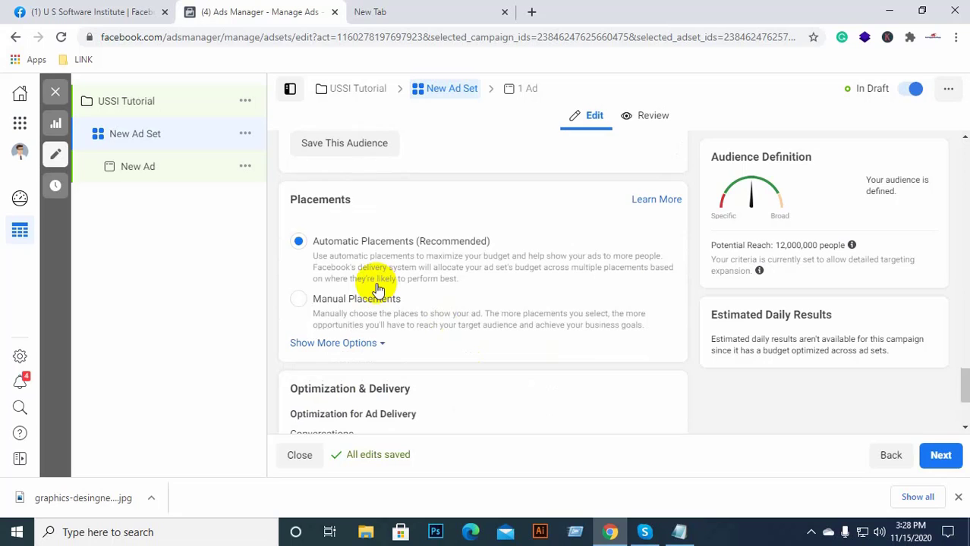
{"action": "left_click", "coordinate": [297, 300]}
{"action": "scroll", "coordinate": [426, 366], "scroll_direction": "down", "scroll_amount": 2}
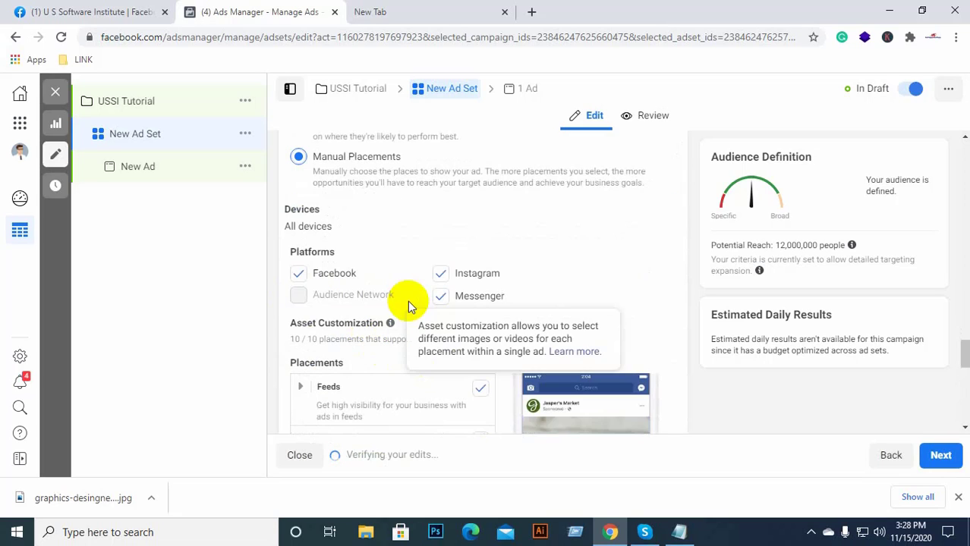
{"action": "left_click", "coordinate": [443, 274]}
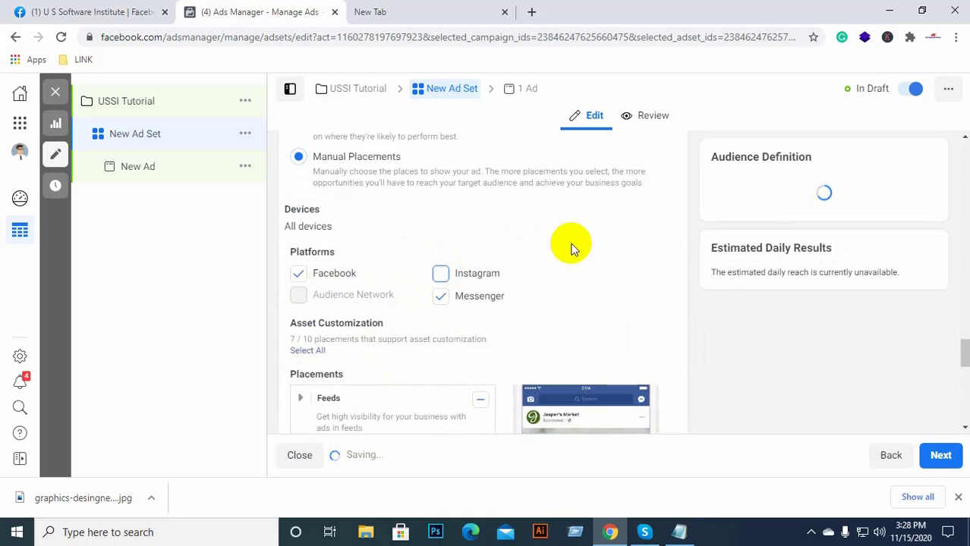
Step: Fully select the Stories and Feeds placements and deselect the Search placement
{"action": "scroll", "coordinate": [569, 244], "scroll_direction": "down", "scroll_amount": 2}
{"action": "scroll", "coordinate": [566, 241], "scroll_direction": "down", "scroll_amount": 2}
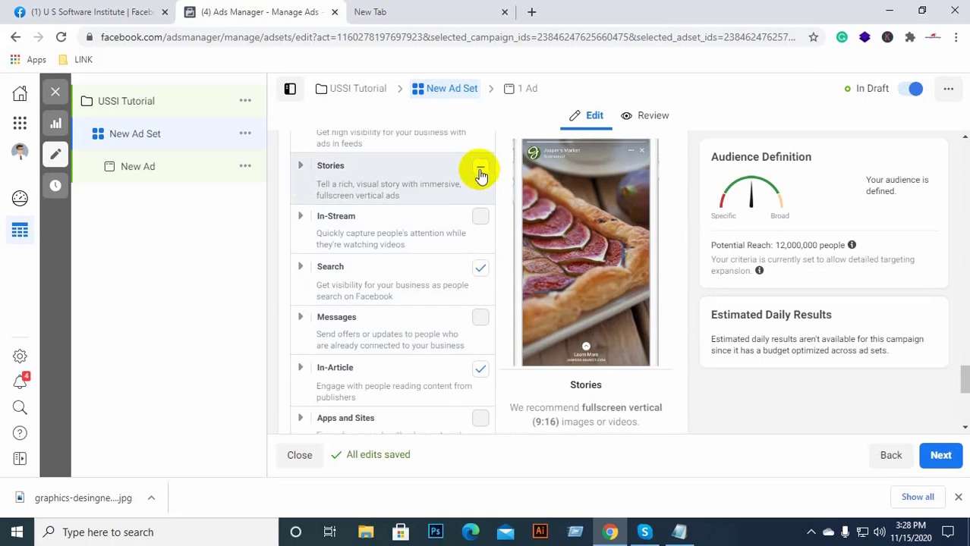
{"action": "left_click", "coordinate": [481, 168]}
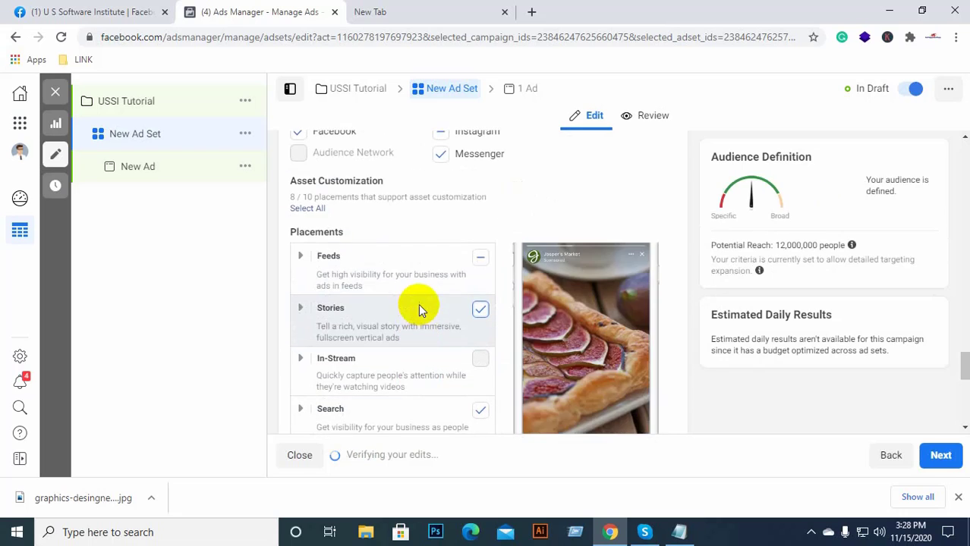
{"action": "scroll", "coordinate": [422, 302], "scroll_direction": "up", "scroll_amount": 2}
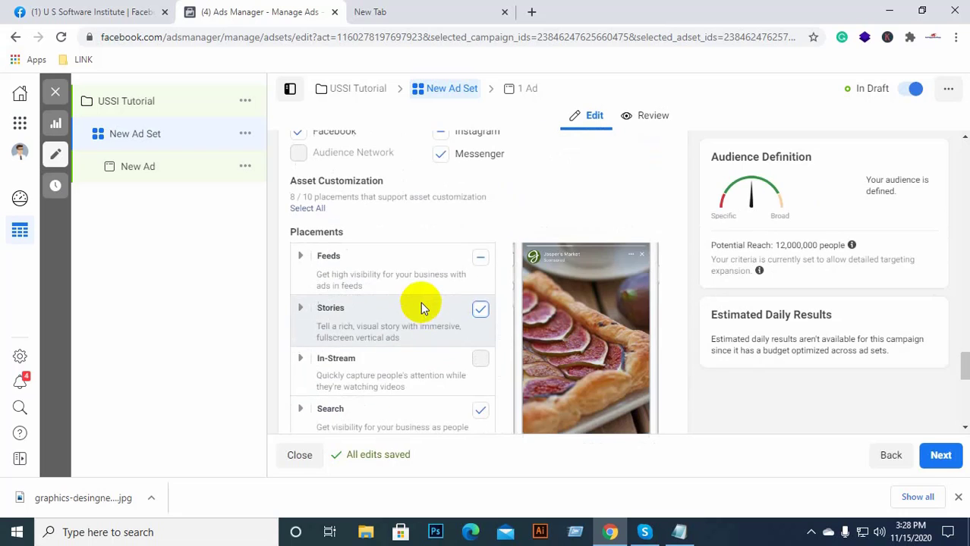
{"action": "left_click", "coordinate": [480, 261]}
{"action": "scroll", "coordinate": [452, 297], "scroll_direction": "down", "scroll_amount": 3}
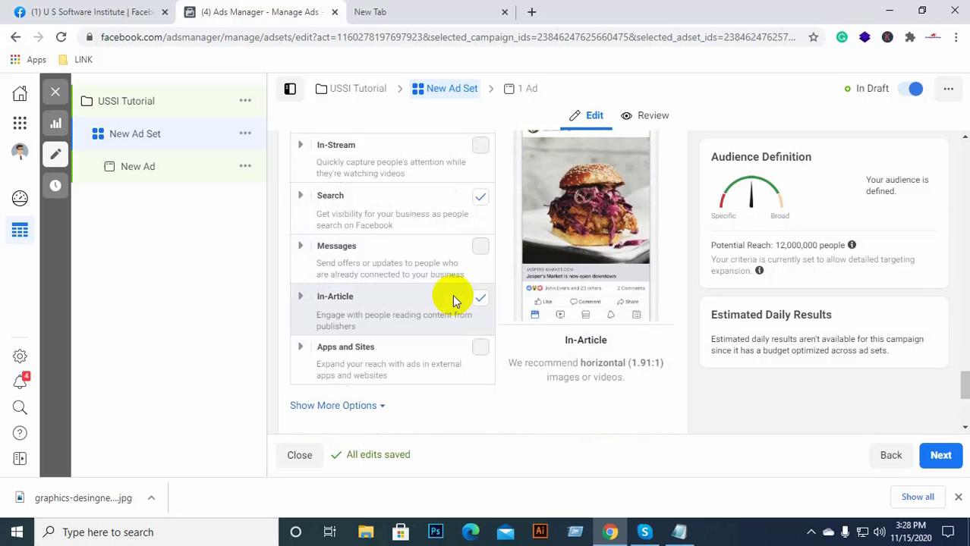
{"action": "left_click", "coordinate": [479, 198]}
{"action": "scroll", "coordinate": [375, 356], "scroll_direction": "down", "scroll_amount": 1}
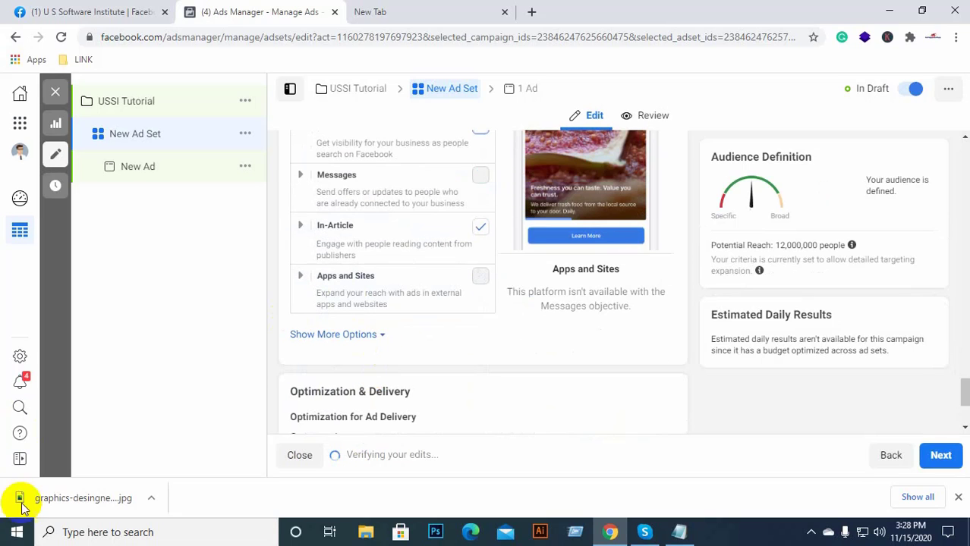
Step: Review the placement selections from Feeds to Apps and Sites and the Optimization & Delivery settings
{"action": "scroll", "coordinate": [479, 278], "scroll_direction": "up", "scroll_amount": 5}
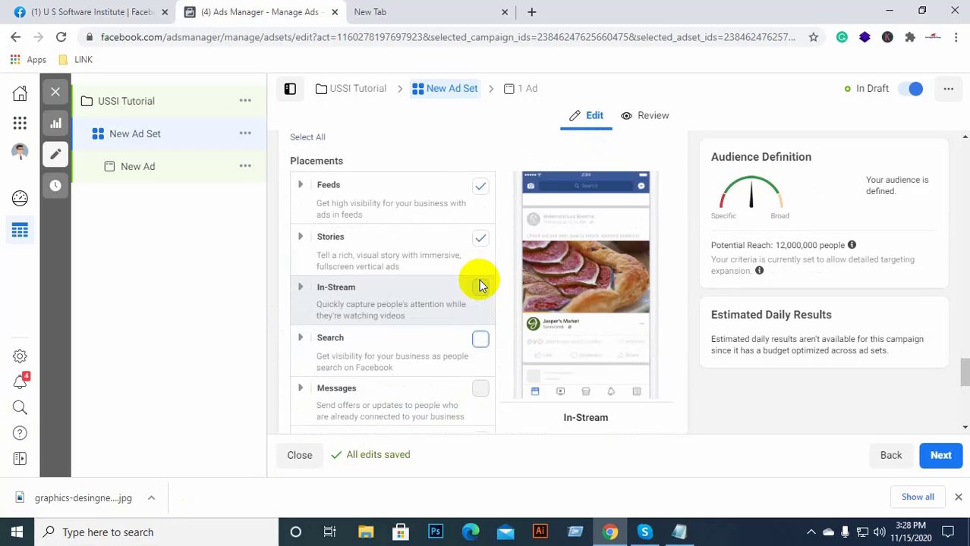
{"action": "scroll", "coordinate": [476, 311], "scroll_direction": "down", "scroll_amount": 4}
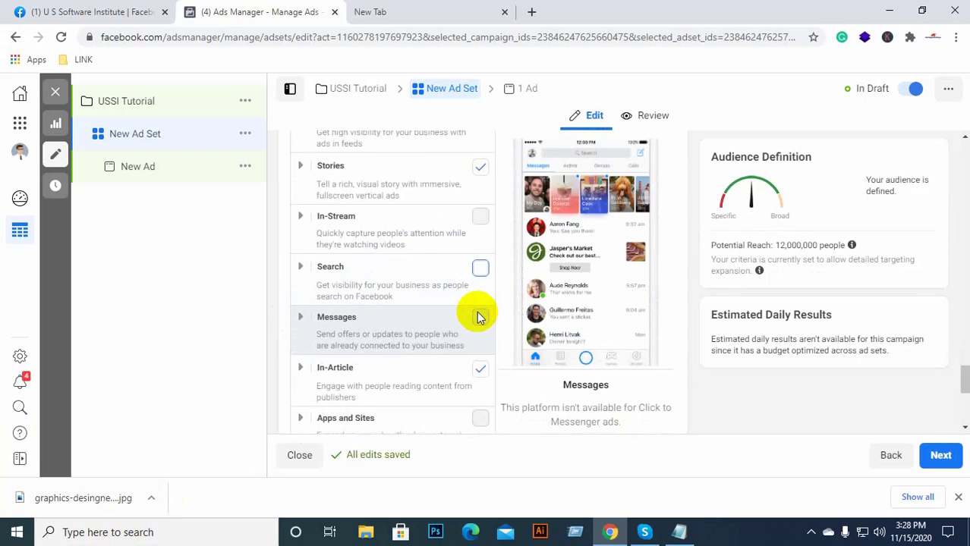
{"action": "scroll", "coordinate": [477, 319], "scroll_direction": "down", "scroll_amount": 2}
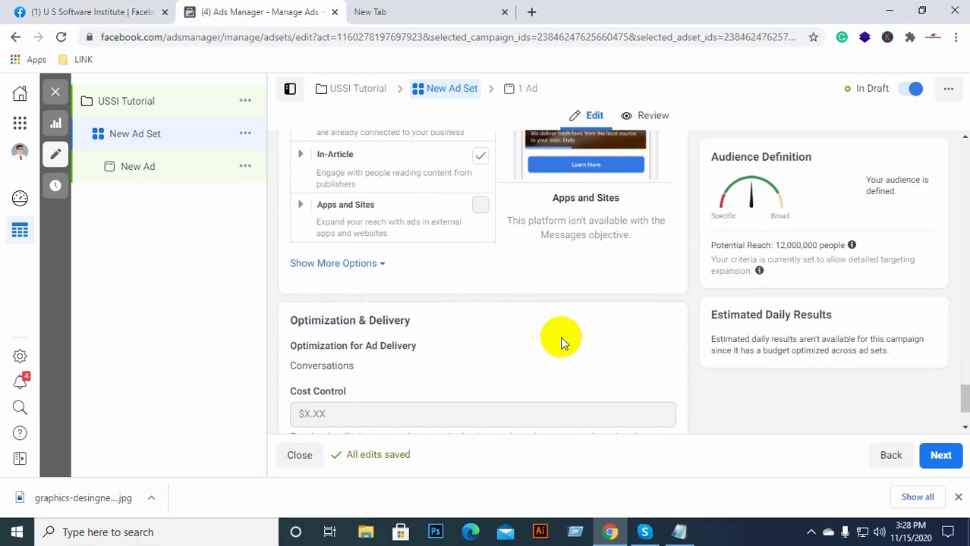
{"action": "scroll", "coordinate": [560, 336], "scroll_direction": "up", "scroll_amount": 1}
{"action": "scroll", "coordinate": [560, 341], "scroll_direction": "down", "scroll_amount": 2}
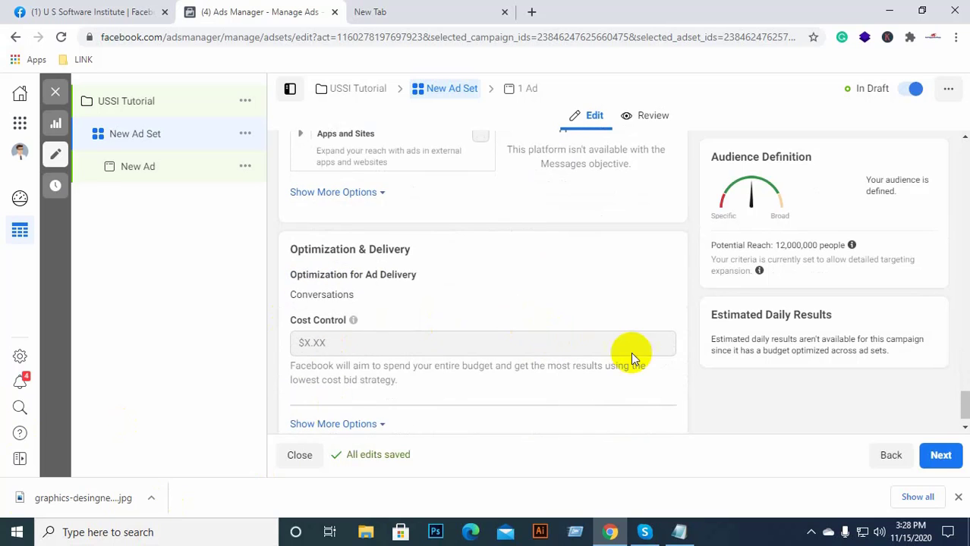
{"action": "scroll", "coordinate": [645, 342], "scroll_direction": "up", "scroll_amount": 1}
{"action": "scroll", "coordinate": [659, 326], "scroll_direction": "up", "scroll_amount": 1}
{"action": "scroll", "coordinate": [659, 327], "scroll_direction": "down", "scroll_amount": 3}
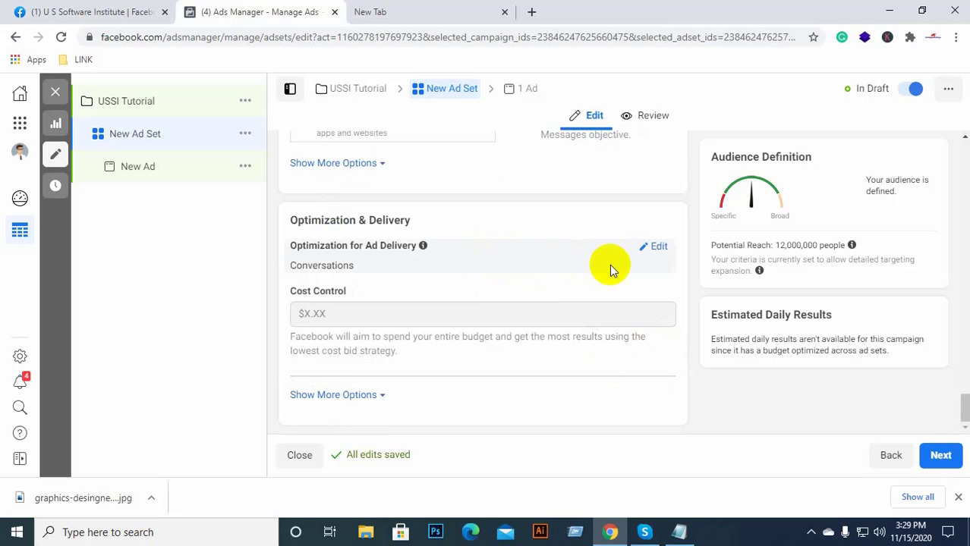
Step: Examine the available choices for Optimization for Ad Delivery, keeping Conversations
{"action": "left_click", "coordinate": [655, 248]}
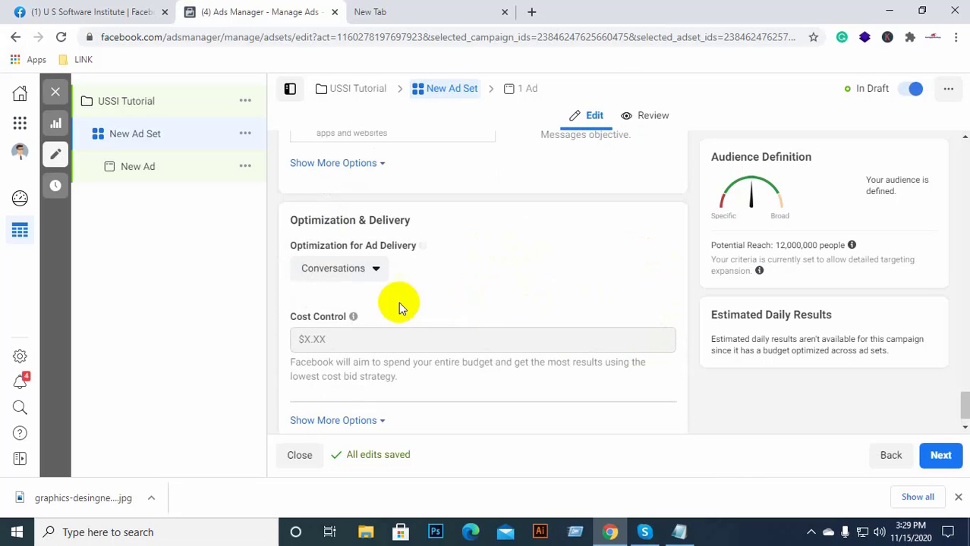
{"action": "left_click", "coordinate": [375, 268]}
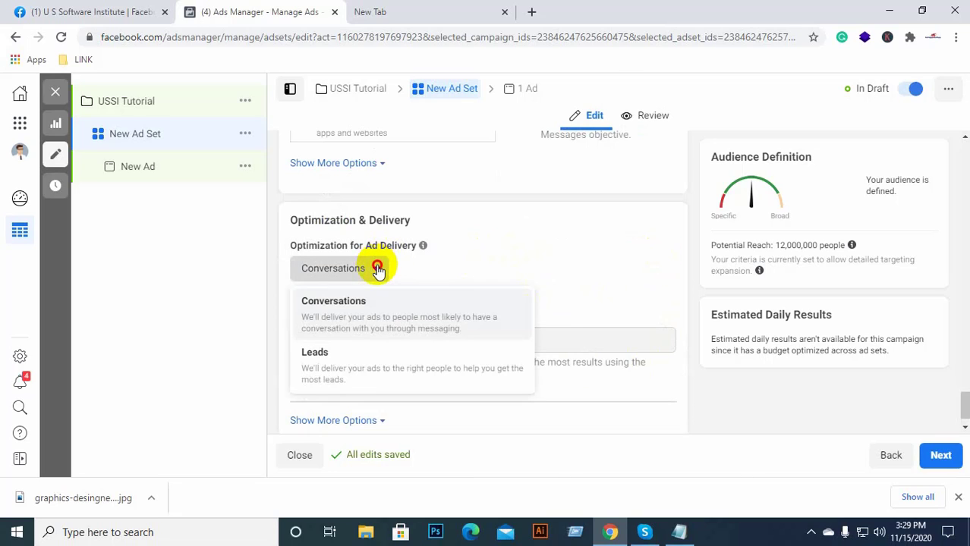
{"action": "left_click", "coordinate": [377, 270]}
{"action": "left_click", "coordinate": [377, 271]}
{"action": "left_click", "coordinate": [484, 258]}
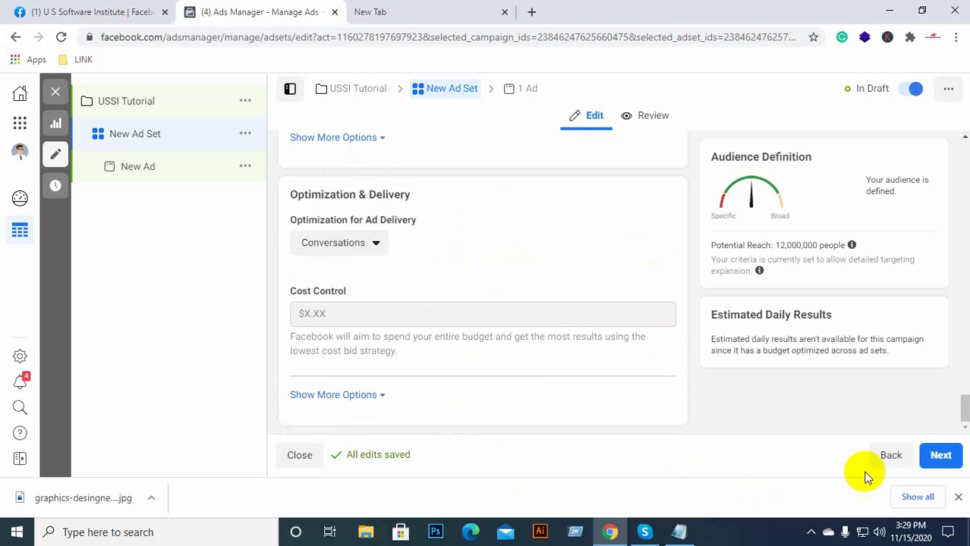
Step: Proceed to the ad's settings and choose us_software_institute as its Instagram account
{"action": "left_click", "coordinate": [941, 457]}
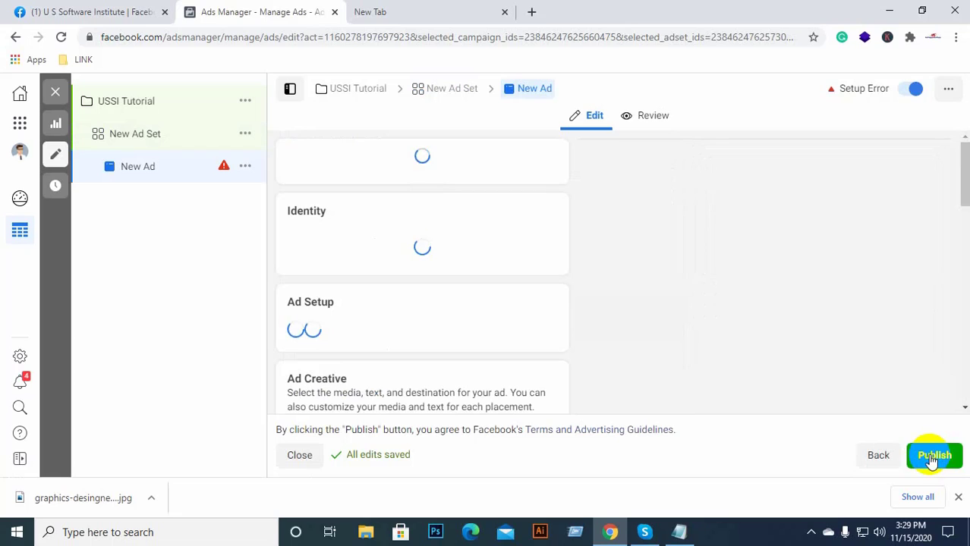
{"action": "left_click", "coordinate": [928, 459]}
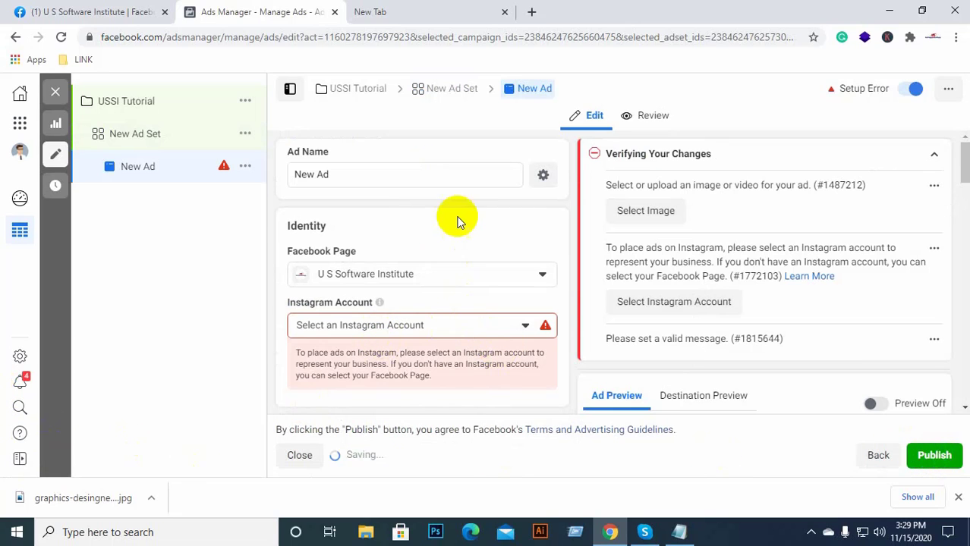
{"action": "scroll", "coordinate": [462, 201], "scroll_direction": "down", "scroll_amount": 1}
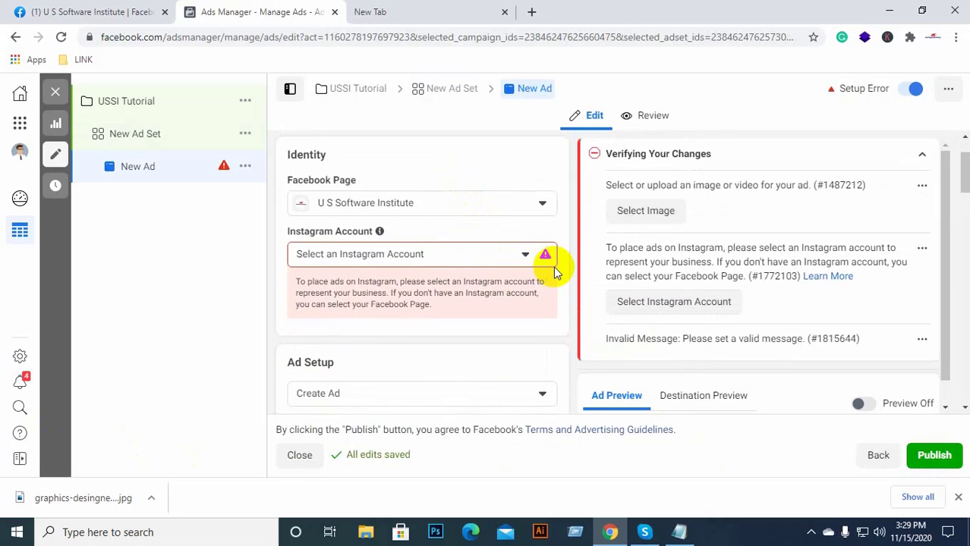
{"action": "left_click", "coordinate": [524, 258]}
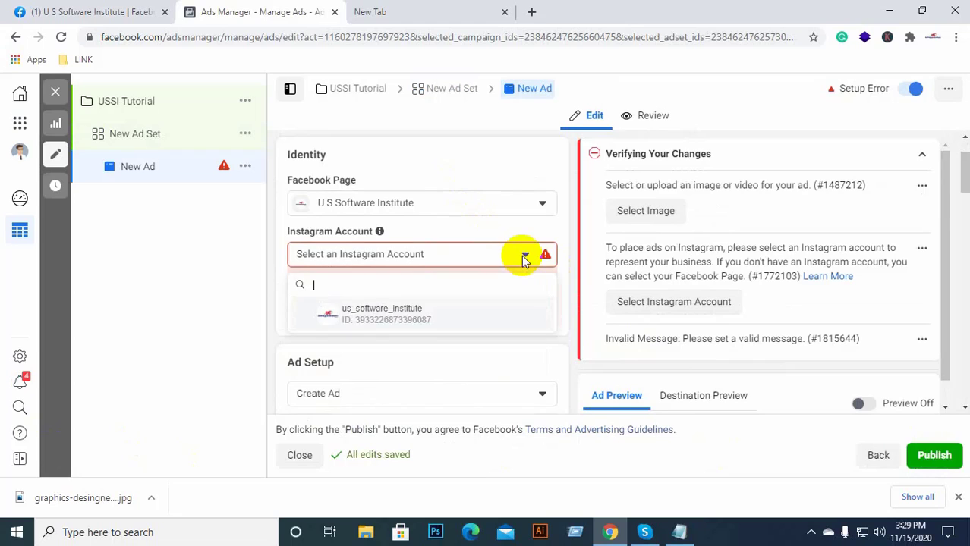
{"action": "left_click", "coordinate": [370, 313]}
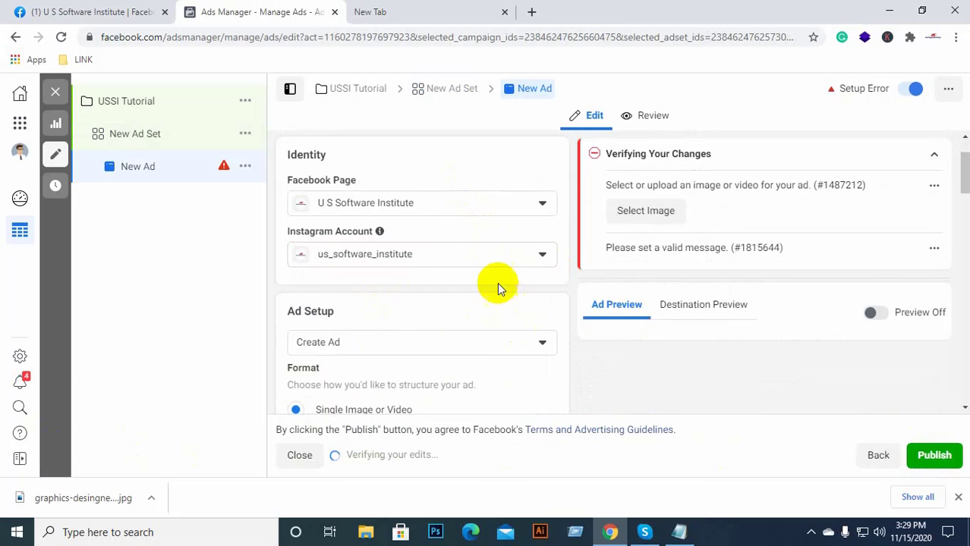
Step: Set the ad setup to Use Existing Post
{"action": "scroll", "coordinate": [494, 278], "scroll_direction": "down", "scroll_amount": 2}
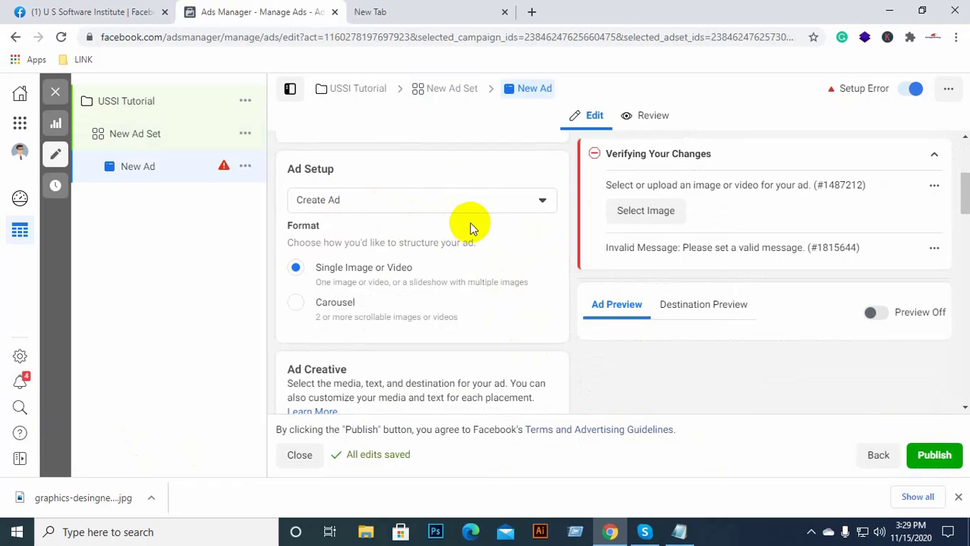
{"action": "left_click", "coordinate": [541, 202]}
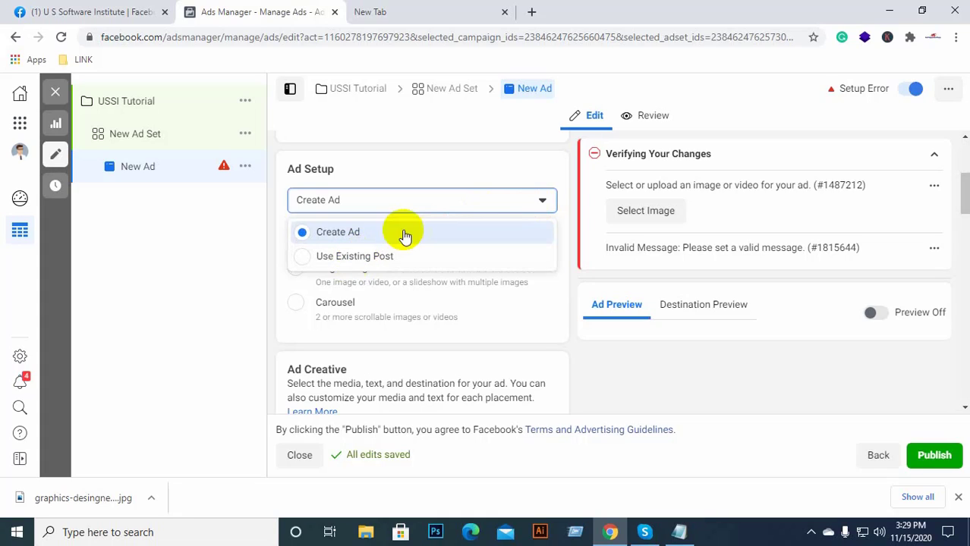
{"action": "left_click", "coordinate": [353, 261]}
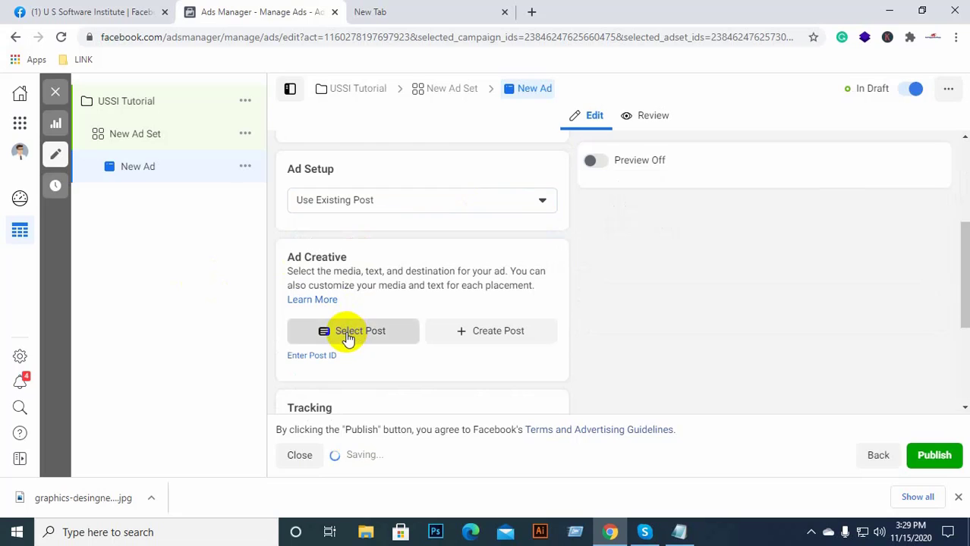
{"action": "left_click", "coordinate": [348, 336]}
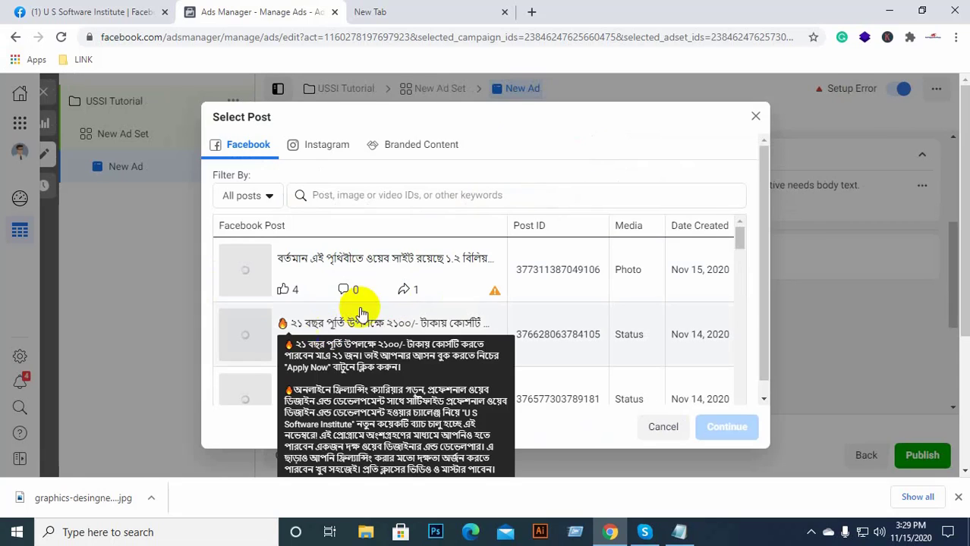
{"action": "scroll", "coordinate": [379, 289], "scroll_direction": "down", "scroll_amount": 1}
{"action": "scroll", "coordinate": [377, 310], "scroll_direction": "up", "scroll_amount": 1}
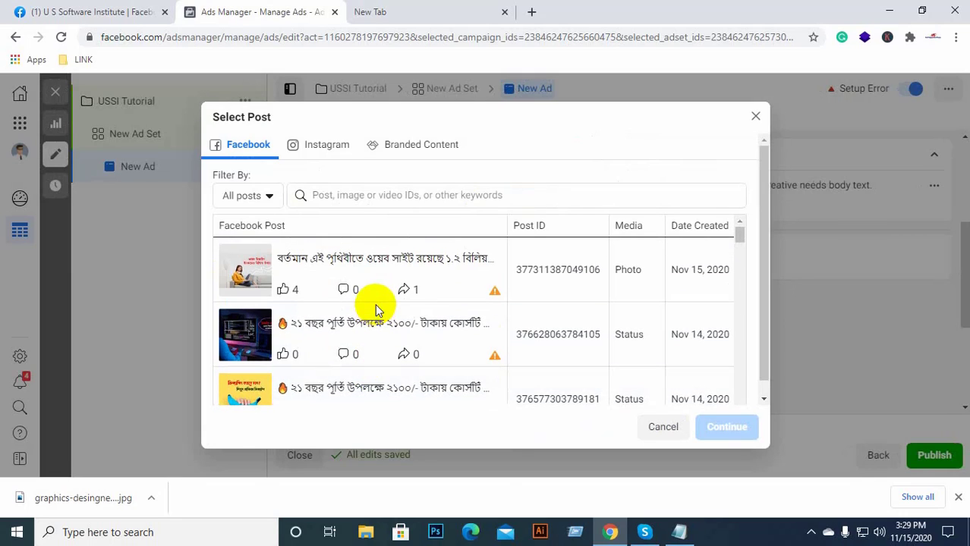
{"action": "left_click", "coordinate": [382, 334]}
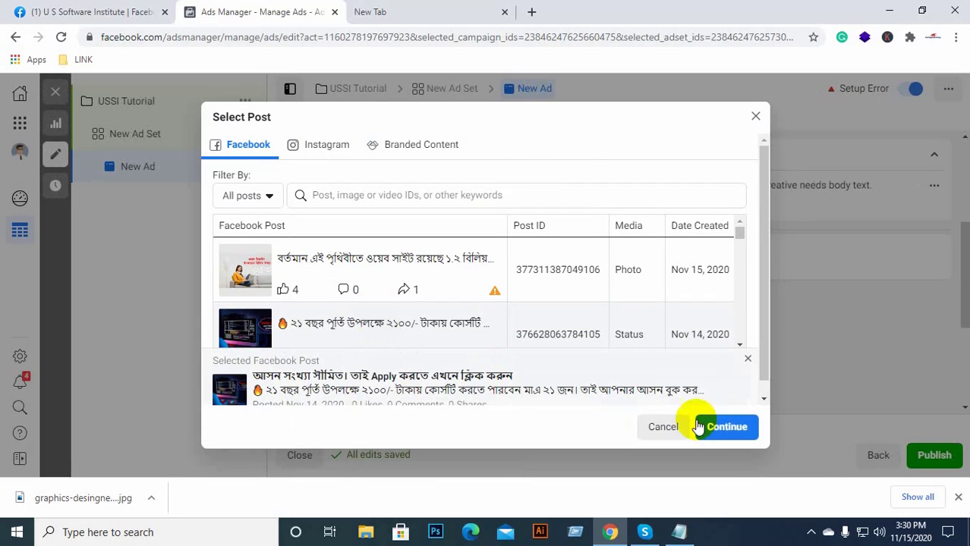
{"action": "left_click", "coordinate": [727, 430]}
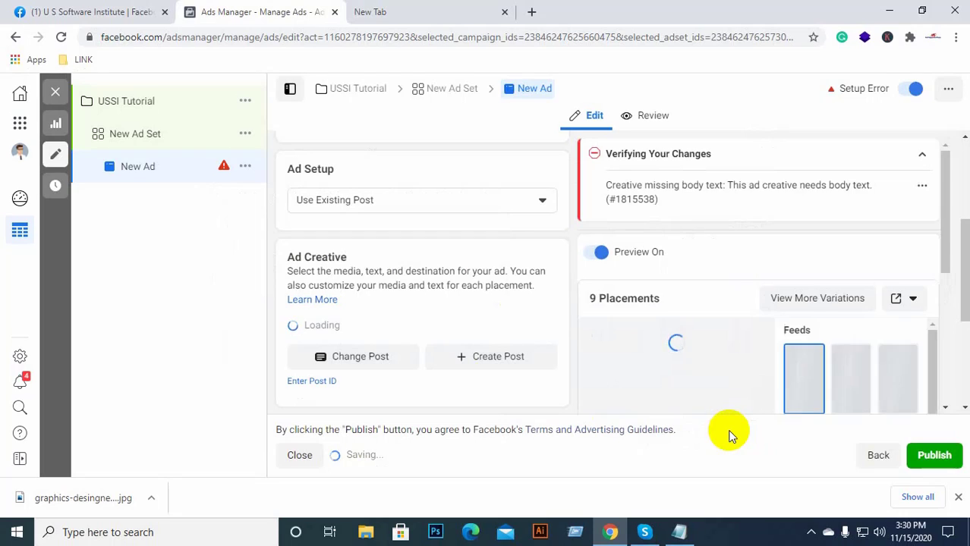
Step: Review the selected post's preview, call to action and tracking settings, dismissing the Instagram notice
{"action": "scroll", "coordinate": [425, 326], "scroll_direction": "down", "scroll_amount": 3}
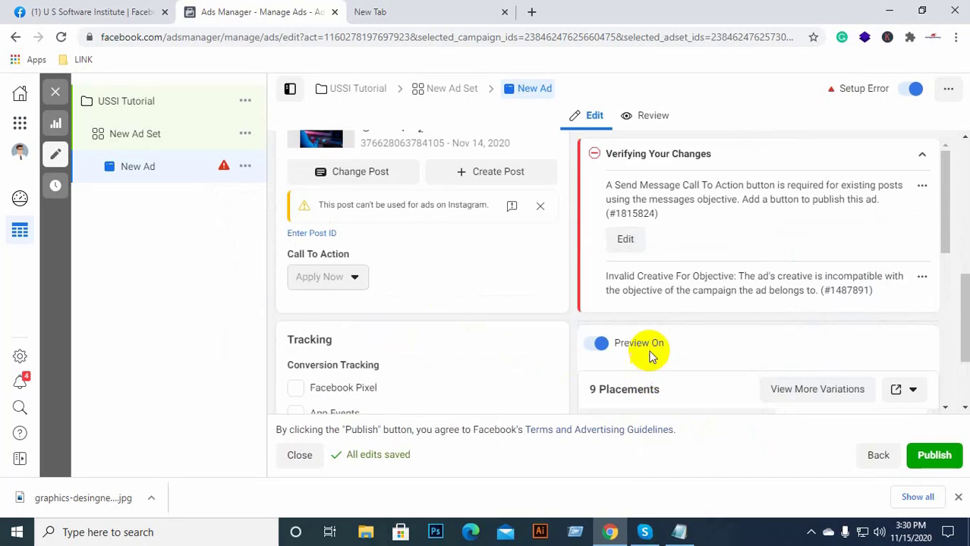
{"action": "scroll", "coordinate": [414, 346], "scroll_direction": "up", "scroll_amount": 1}
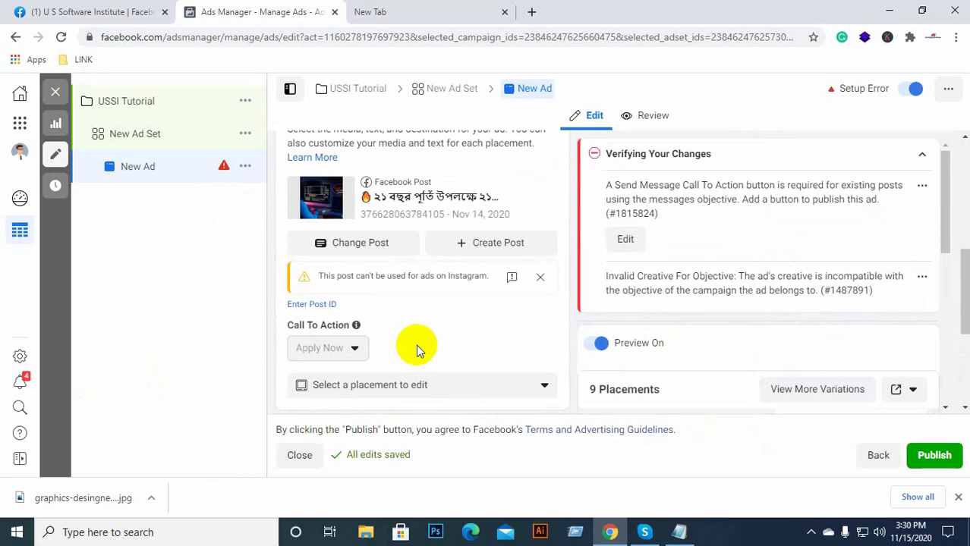
{"action": "scroll", "coordinate": [416, 344], "scroll_direction": "up", "scroll_amount": 3}
{"action": "scroll", "coordinate": [683, 361], "scroll_direction": "down", "scroll_amount": 4}
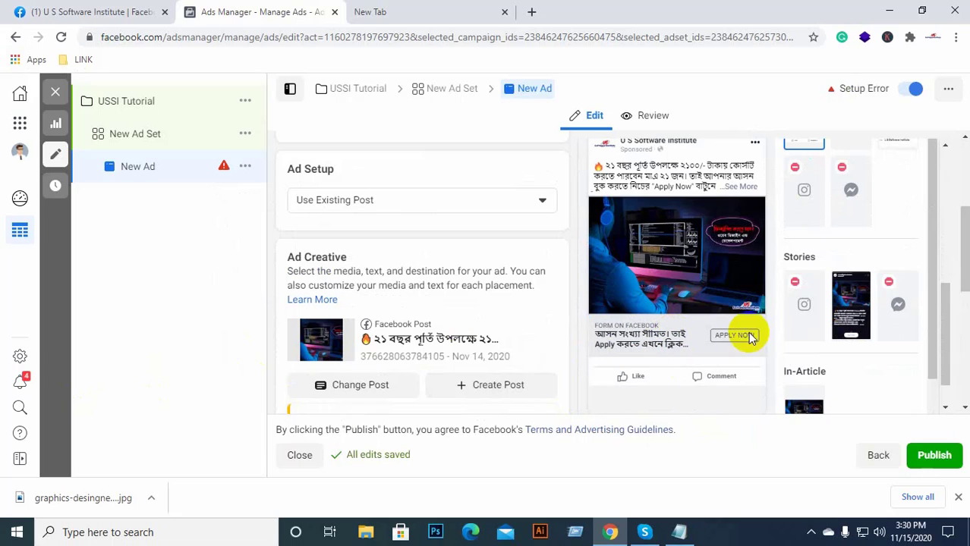
{"action": "scroll", "coordinate": [372, 347], "scroll_direction": "down", "scroll_amount": 3}
{"action": "scroll", "coordinate": [385, 343], "scroll_direction": "down", "scroll_amount": 1}
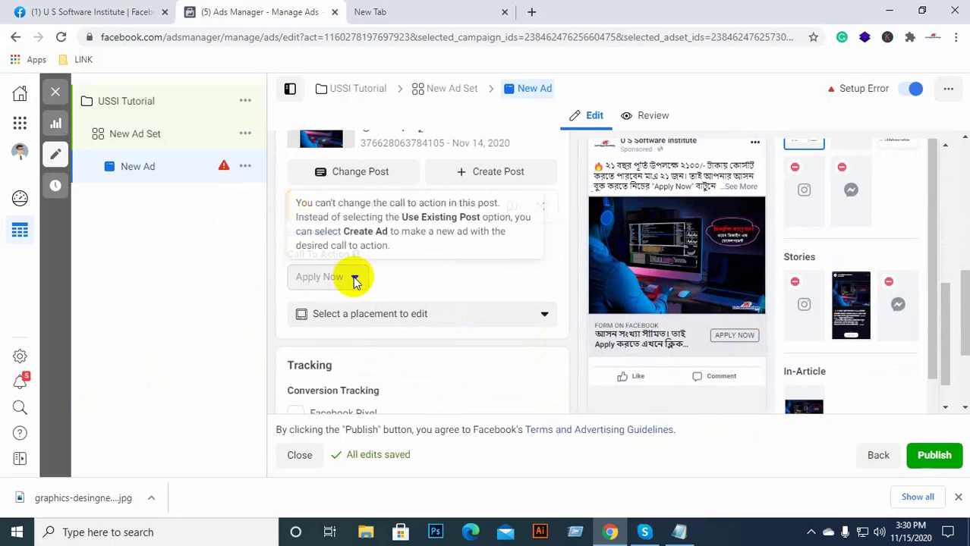
{"action": "left_click", "coordinate": [538, 206]}
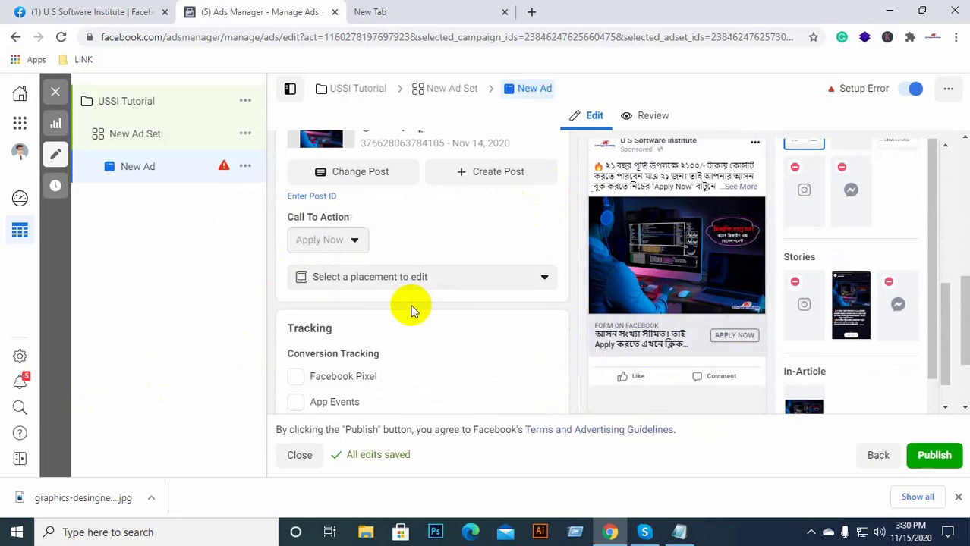
{"action": "scroll", "coordinate": [402, 311], "scroll_direction": "down", "scroll_amount": 2}
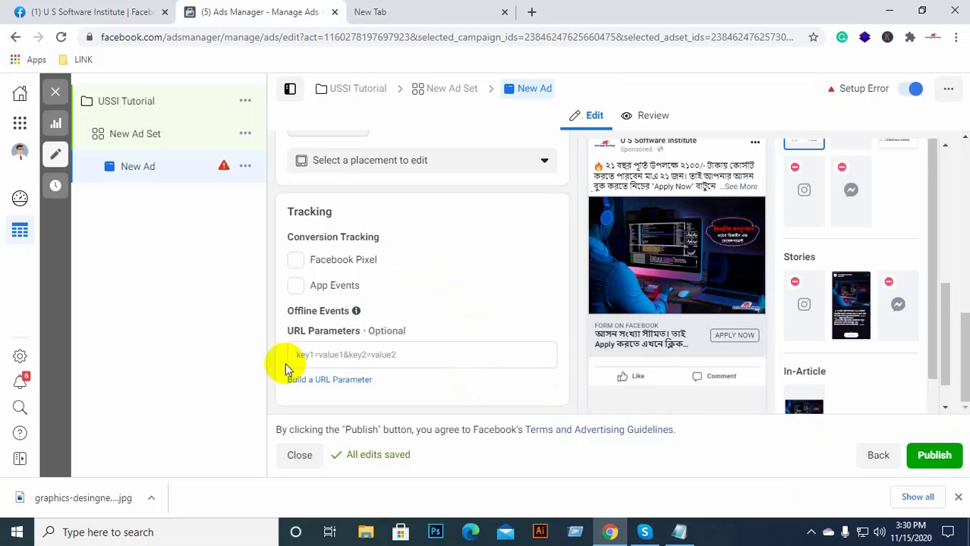
Step: Change the ad setup to Create Ad, keeping the Single Image or Video format
{"action": "scroll", "coordinate": [422, 346], "scroll_direction": "up", "scroll_amount": 5}
{"action": "scroll", "coordinate": [474, 364], "scroll_direction": "up", "scroll_amount": 1}
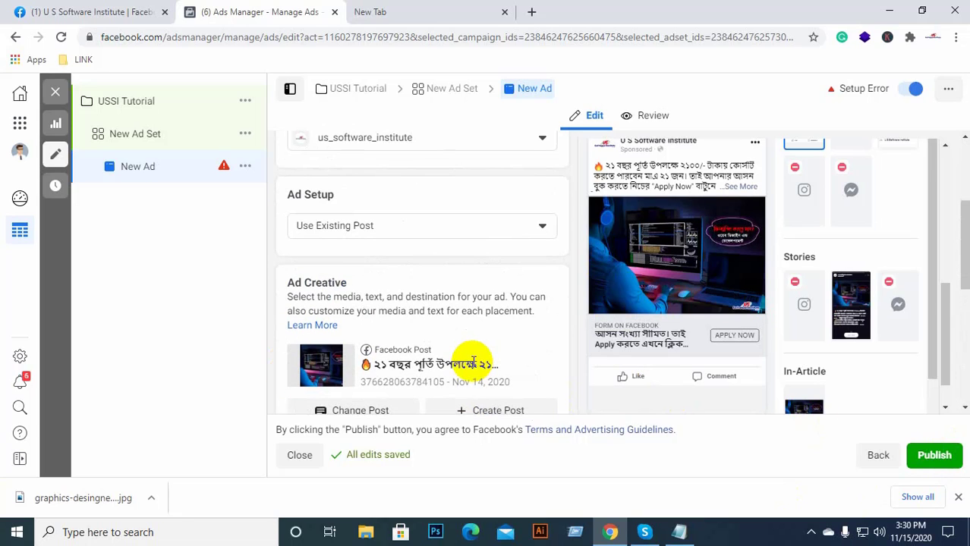
{"action": "left_click", "coordinate": [537, 225]}
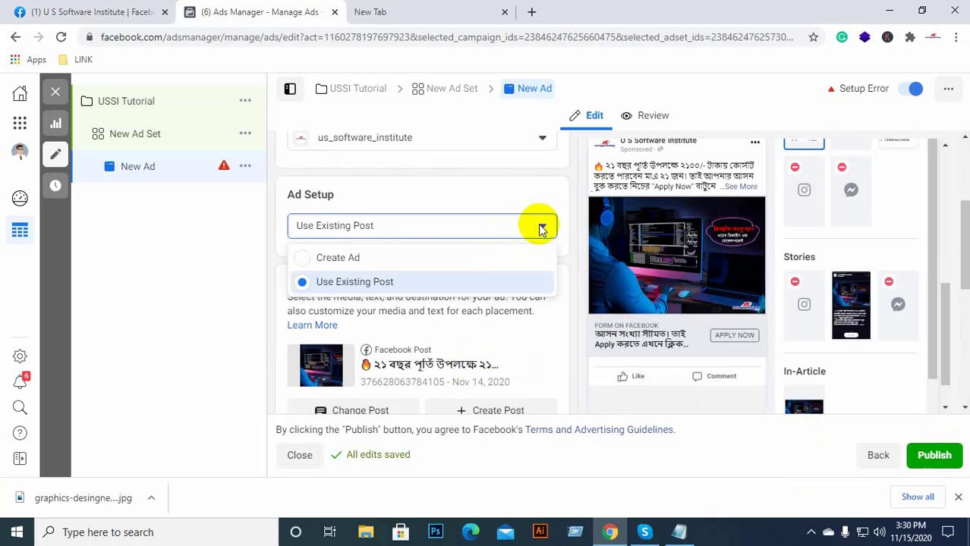
{"action": "left_click", "coordinate": [354, 261]}
{"action": "scroll", "coordinate": [426, 296], "scroll_direction": "down", "scroll_amount": 1}
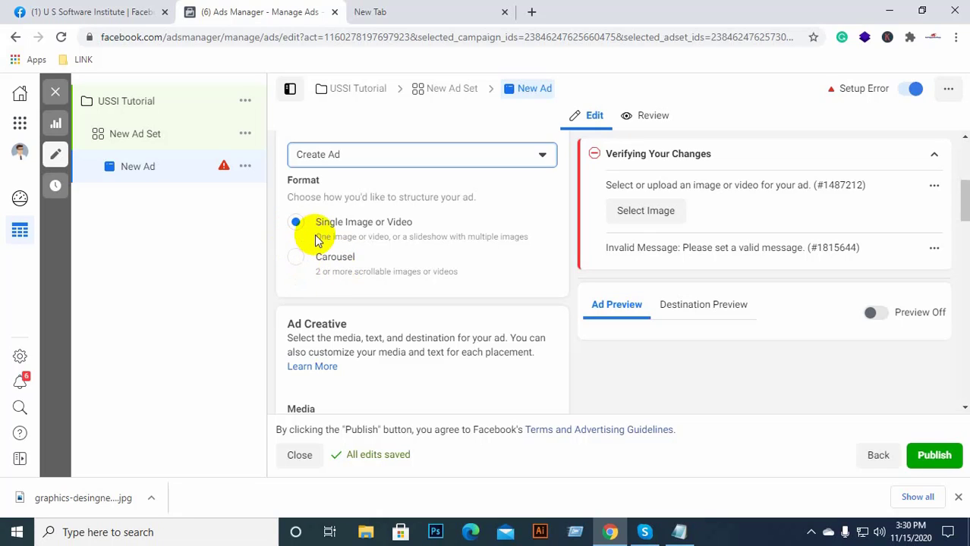
Step: Add the account image WB-2121.jpg as the ad's media and proceed to its creative optimization
{"action": "scroll", "coordinate": [319, 243], "scroll_direction": "down", "scroll_amount": 3}
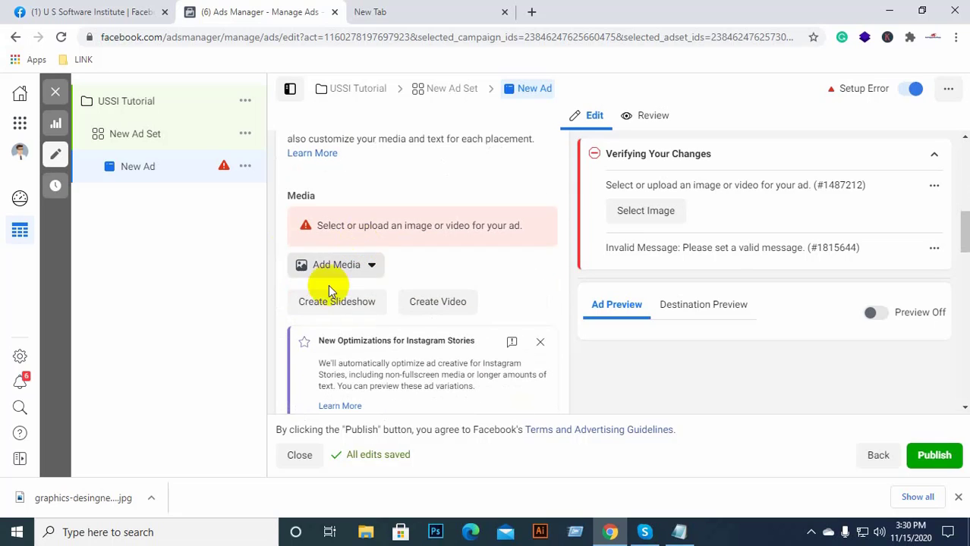
{"action": "left_click", "coordinate": [367, 267]}
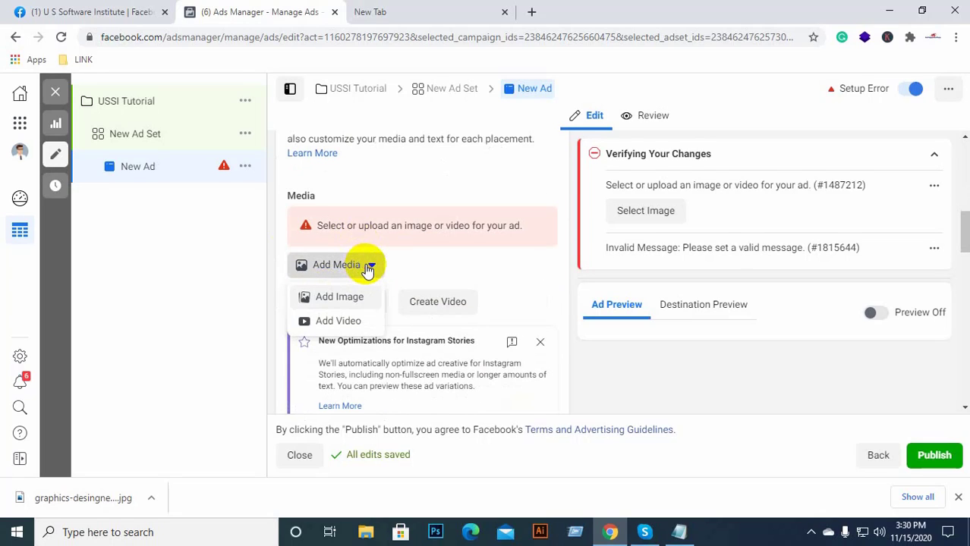
{"action": "left_click", "coordinate": [346, 296]}
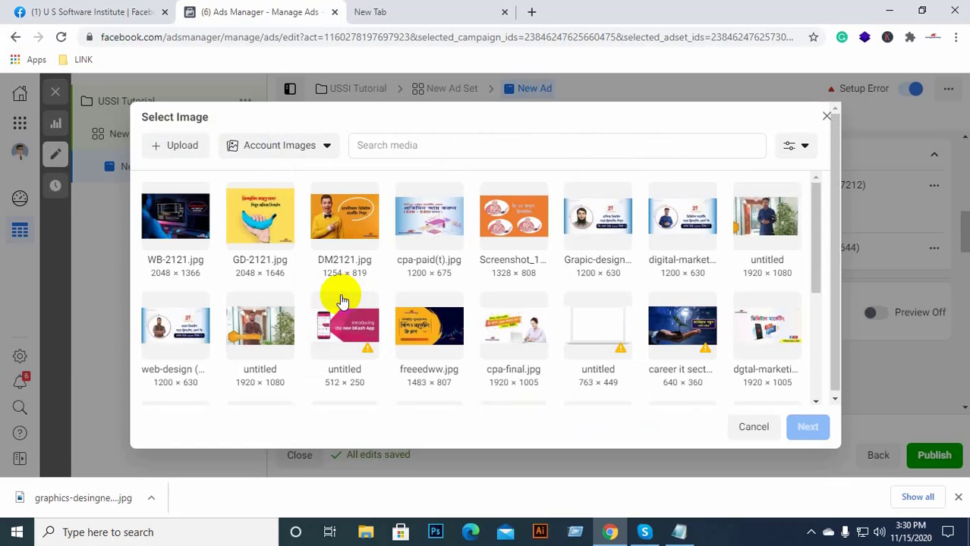
{"action": "left_click", "coordinate": [194, 218]}
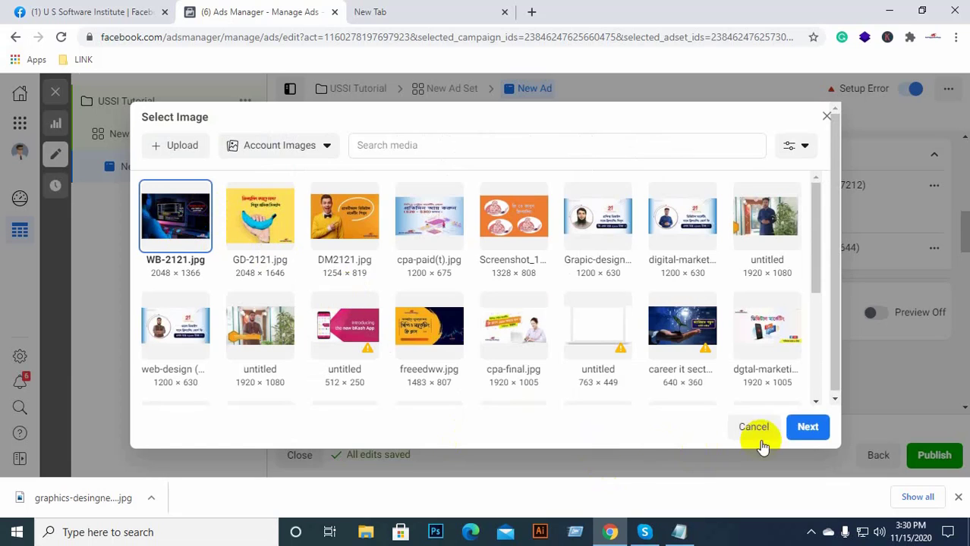
{"action": "left_click", "coordinate": [807, 427]}
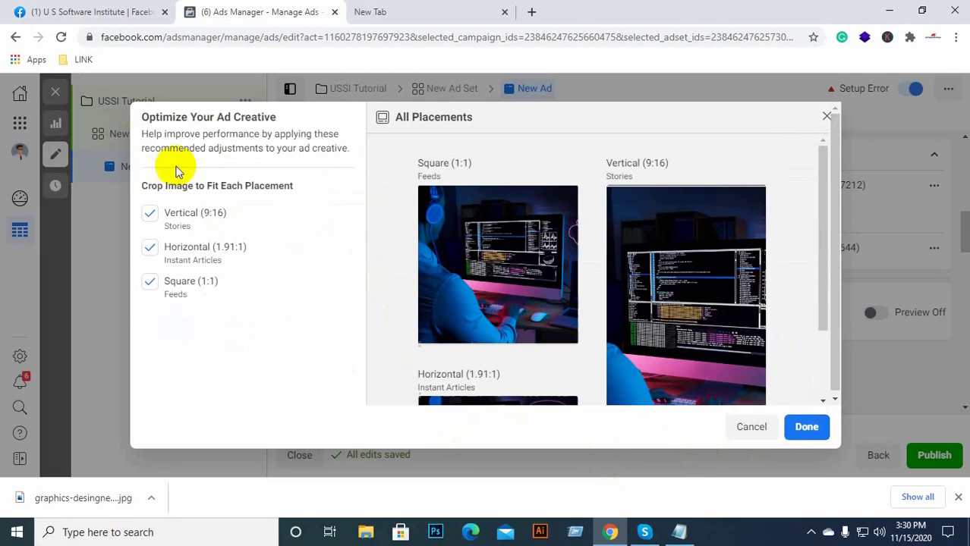
Step: Check the image crops for all placements and turn off the Square (1:1) crop for Feeds
{"action": "scroll", "coordinate": [564, 303], "scroll_direction": "down", "scroll_amount": 2}
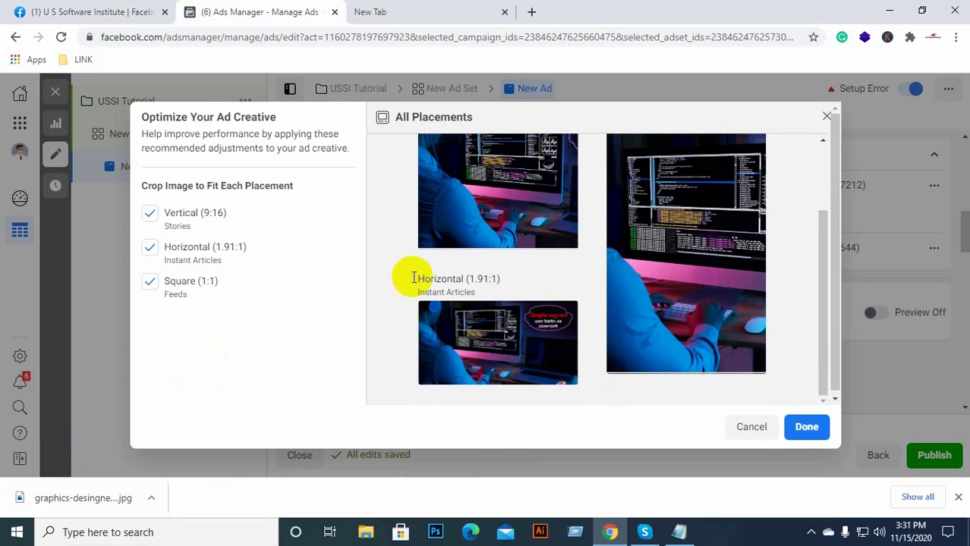
{"action": "scroll", "coordinate": [448, 274], "scroll_direction": "up", "scroll_amount": 2}
{"action": "mouse_move", "coordinate": [488, 271]}
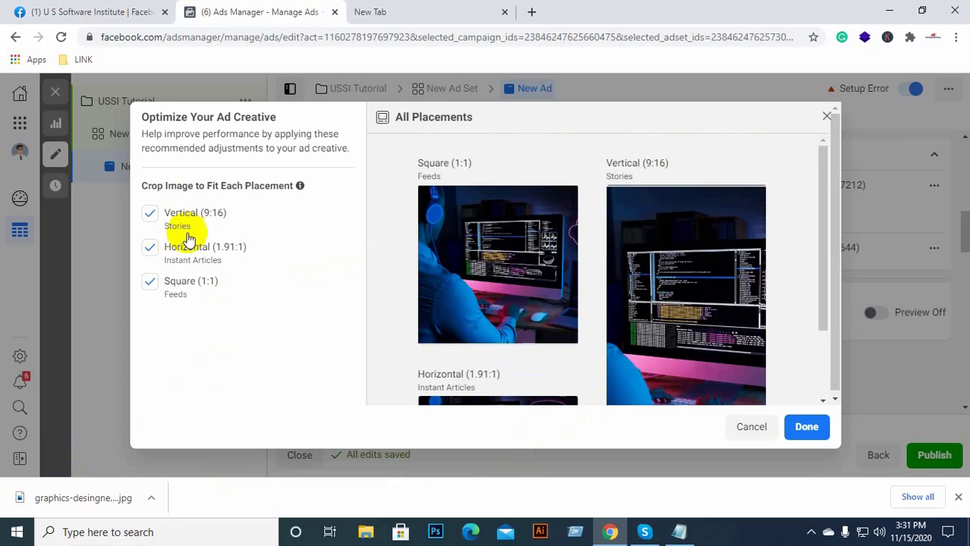
{"action": "mouse_move", "coordinate": [520, 272]}
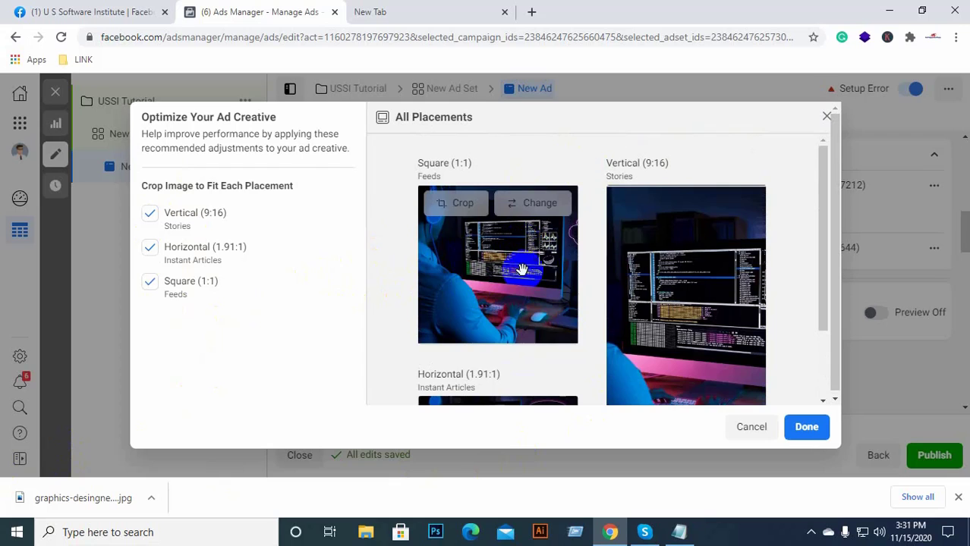
{"action": "scroll", "coordinate": [532, 258], "scroll_direction": "down", "scroll_amount": 2}
{"action": "mouse_move", "coordinate": [537, 343]}
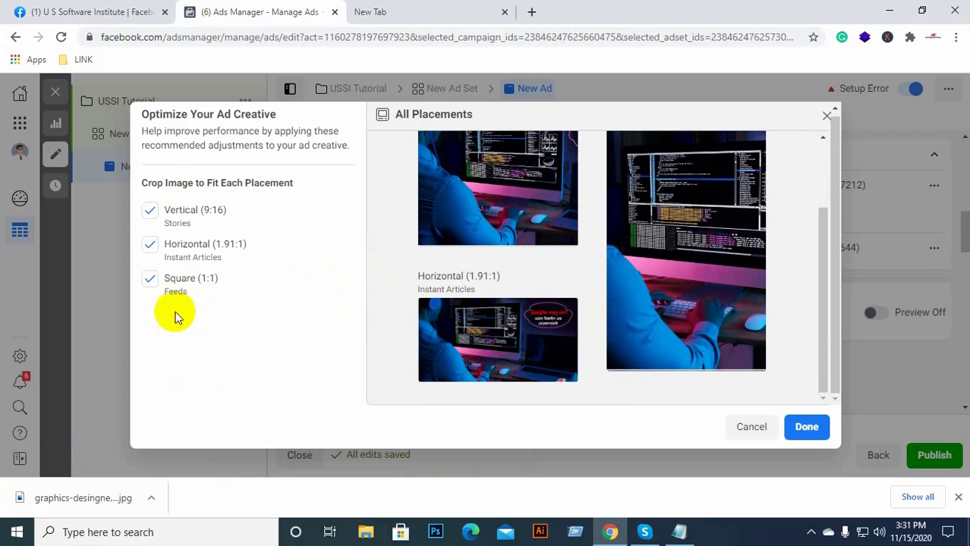
{"action": "left_click", "coordinate": [151, 280]}
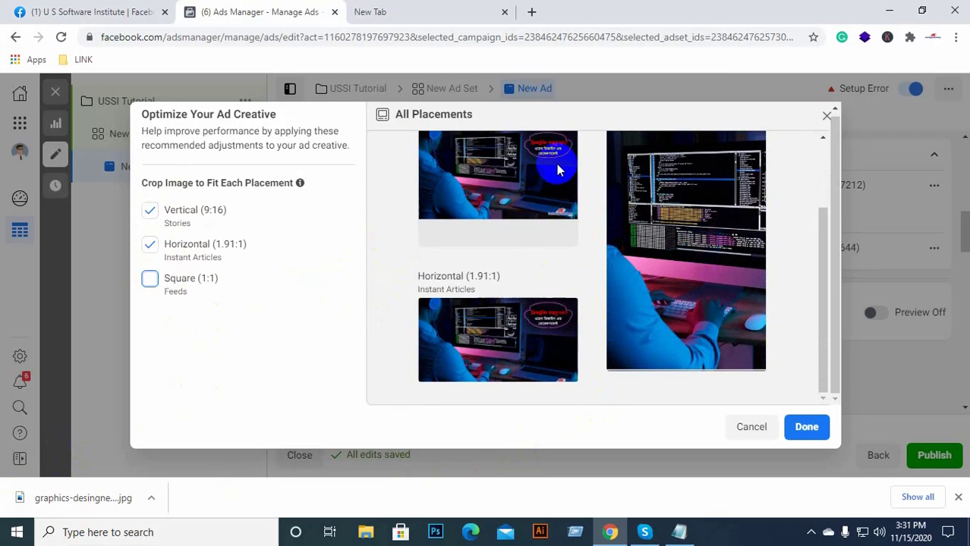
{"action": "scroll", "coordinate": [556, 162], "scroll_direction": "up", "scroll_amount": 2}
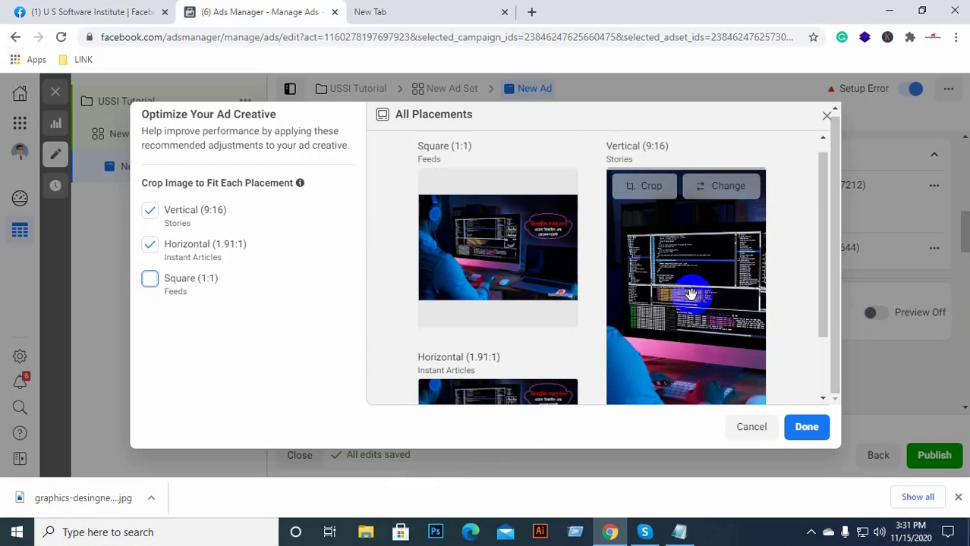
{"action": "scroll", "coordinate": [687, 293], "scroll_direction": "down", "scroll_amount": 2}
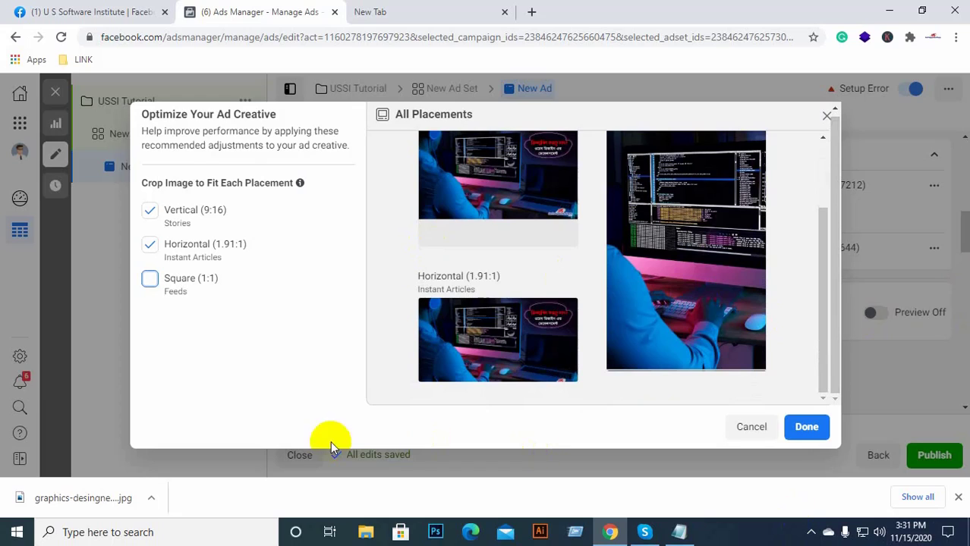
Step: Turn off the Vertical (9:16) crop for Stories and apply the image adjustments to the ad
{"action": "left_click", "coordinate": [151, 211]}
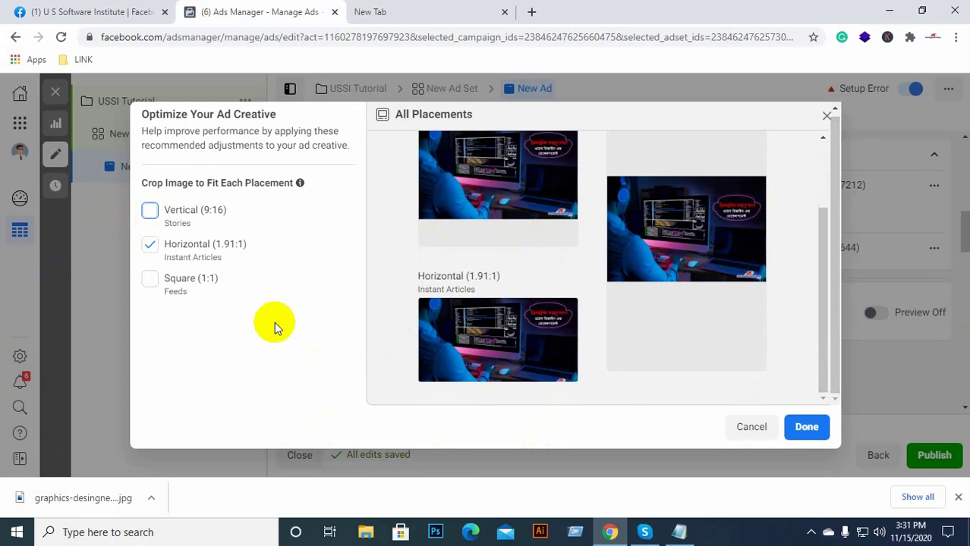
{"action": "mouse_move", "coordinate": [456, 363]}
{"action": "scroll", "coordinate": [589, 350], "scroll_direction": "up", "scroll_amount": 1}
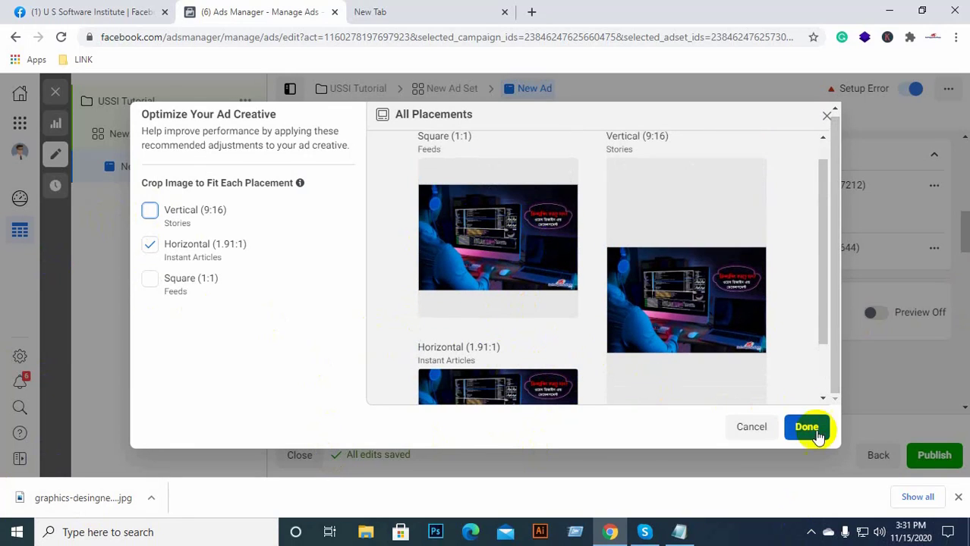
{"action": "scroll", "coordinate": [778, 330], "scroll_direction": "down", "scroll_amount": 1}
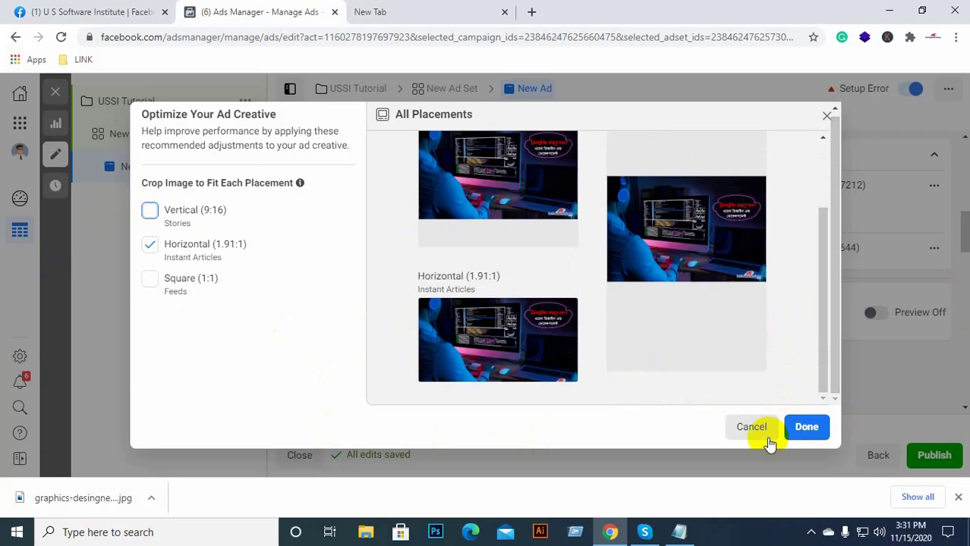
{"action": "left_click", "coordinate": [806, 428]}
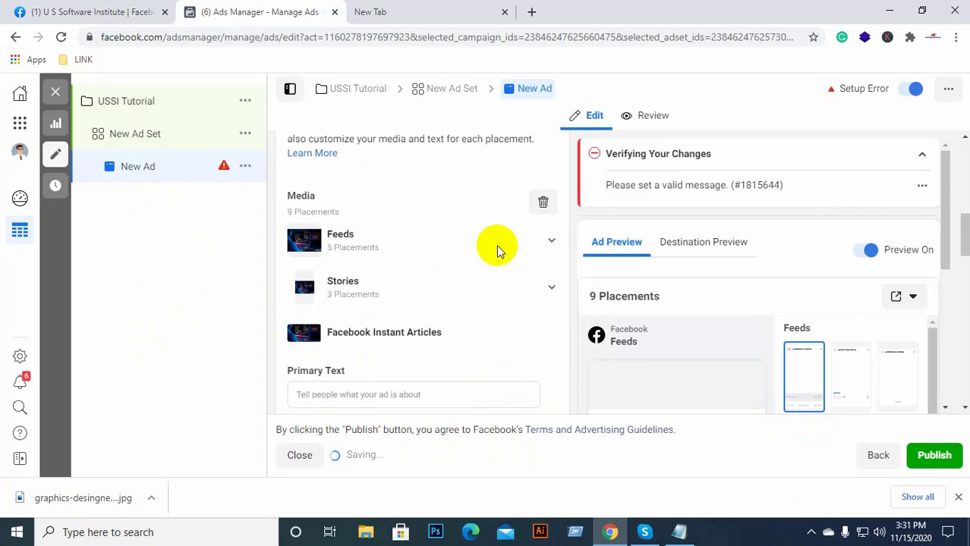
Step: Activate the ad's empty Primary Text field and switch to the desktop to find the ad copy
{"action": "scroll", "coordinate": [496, 247], "scroll_direction": "down", "scroll_amount": 3}
{"action": "scroll", "coordinate": [627, 300], "scroll_direction": "down", "scroll_amount": 5}
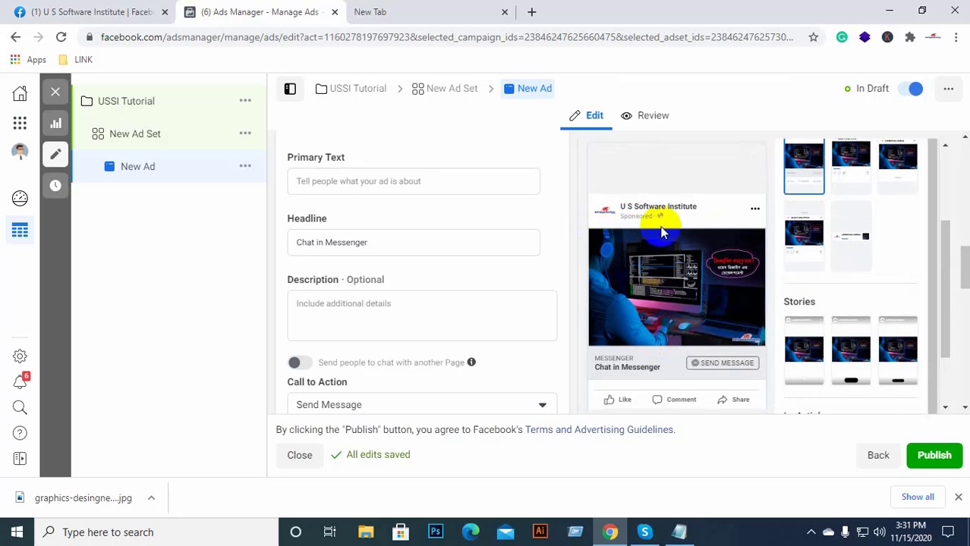
{"action": "left_click", "coordinate": [342, 180]}
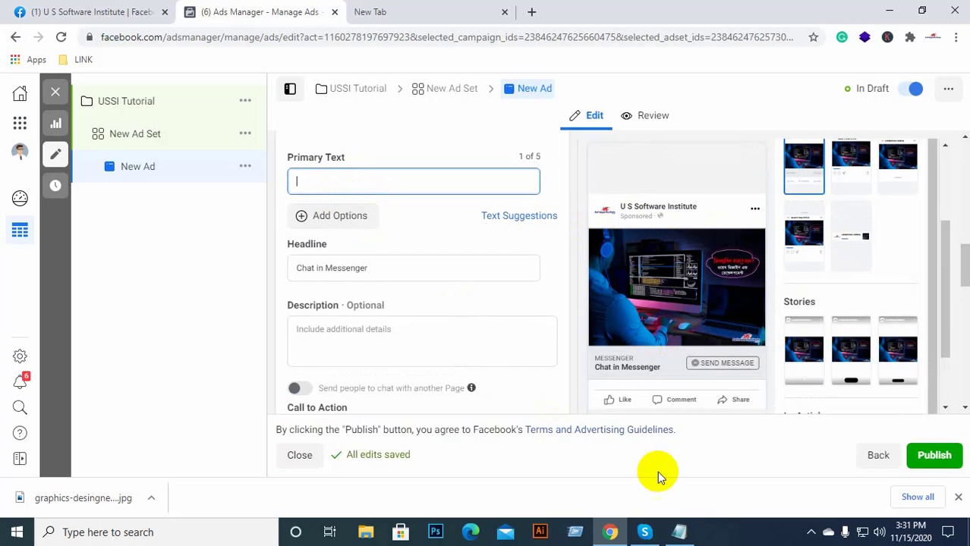
{"action": "left_click", "coordinate": [889, 11]}
Step: Open the gd1 text file from the desktop in Notepad, copy its opening Bengali paragraph and minimize the file
{"action": "left_click", "coordinate": [463, 171]}
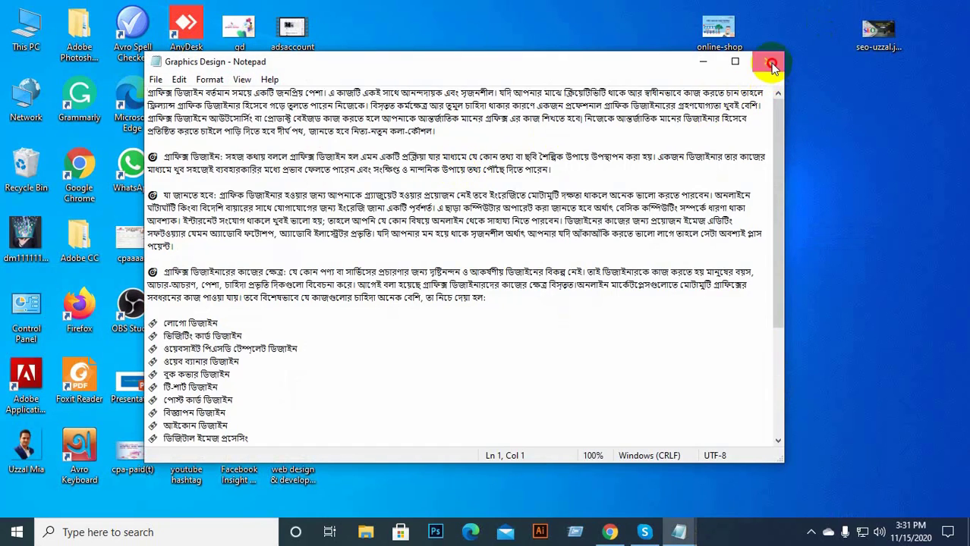
{"action": "left_click", "coordinate": [771, 67]}
{"action": "left_click", "coordinate": [561, 106]}
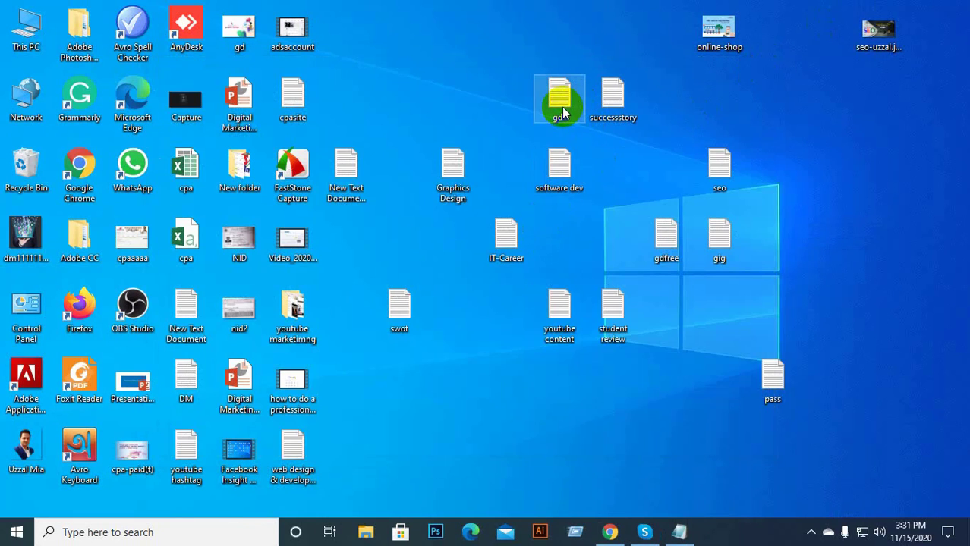
{"action": "double_click", "coordinate": [561, 107]}
{"action": "mouse_move", "coordinate": [552, 108]}
{"action": "left_mouse_down"}
{"action": "mouse_move", "coordinate": [203, 88]}
{"action": "mouse_move", "coordinate": [551, 119]}
{"action": "left_mouse_up"}
{"action": "left_click", "coordinate": [149, 93]}
{"action": "right_click", "coordinate": [463, 114]}
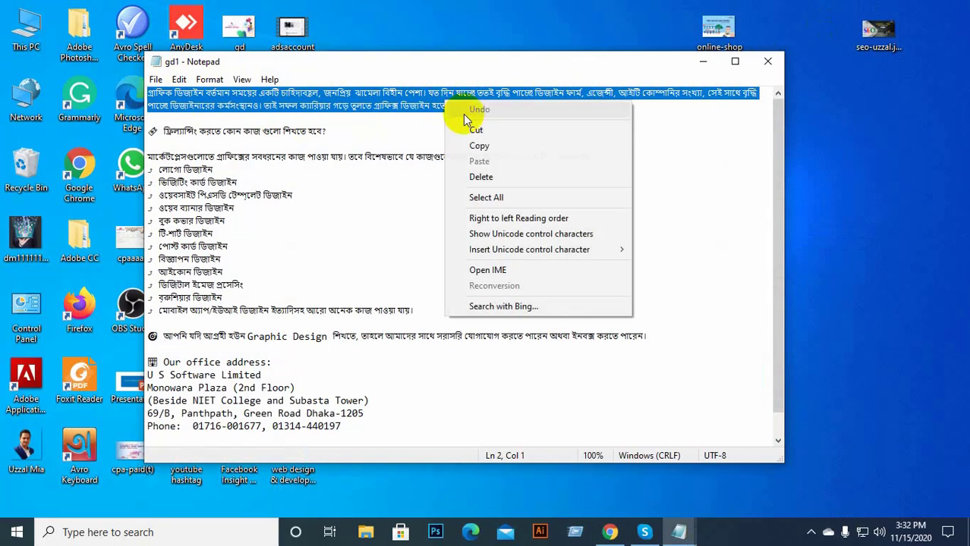
{"action": "left_click", "coordinate": [482, 145]}
{"action": "left_click", "coordinate": [699, 66]}
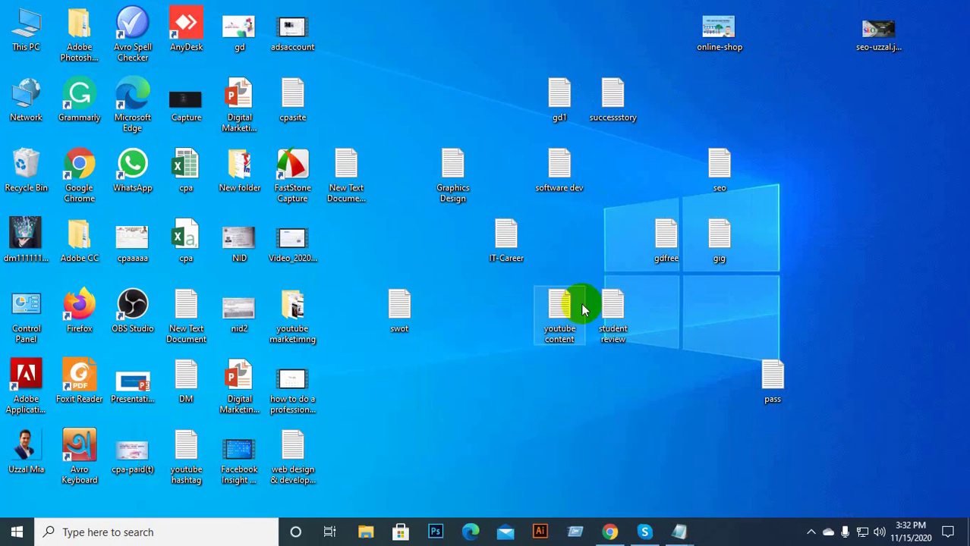
Step: Return to Ads Manager, paste the copied Bengali paragraph into the ad's Primary Text and check it in the Feeds preview
{"action": "left_click", "coordinate": [610, 532]}
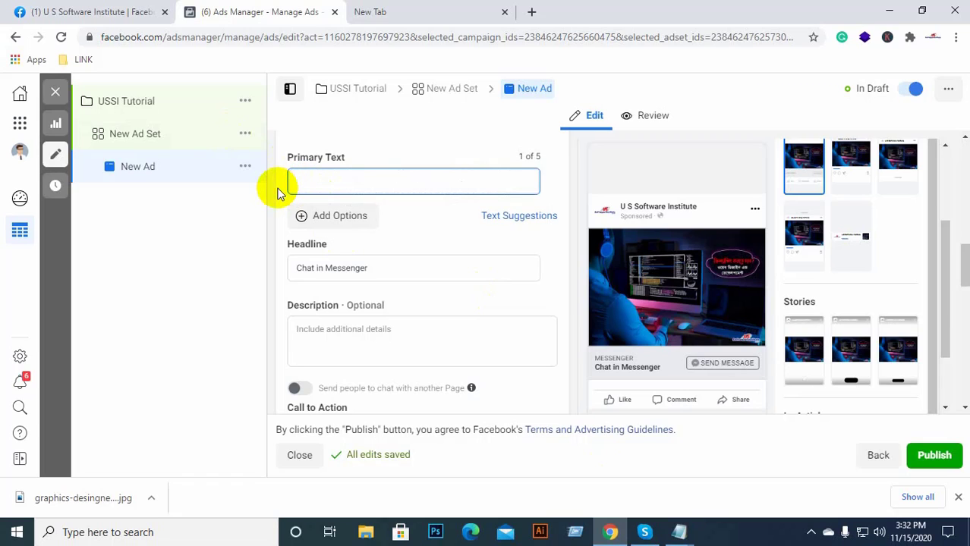
{"action": "key", "text": "ctrl+v"}
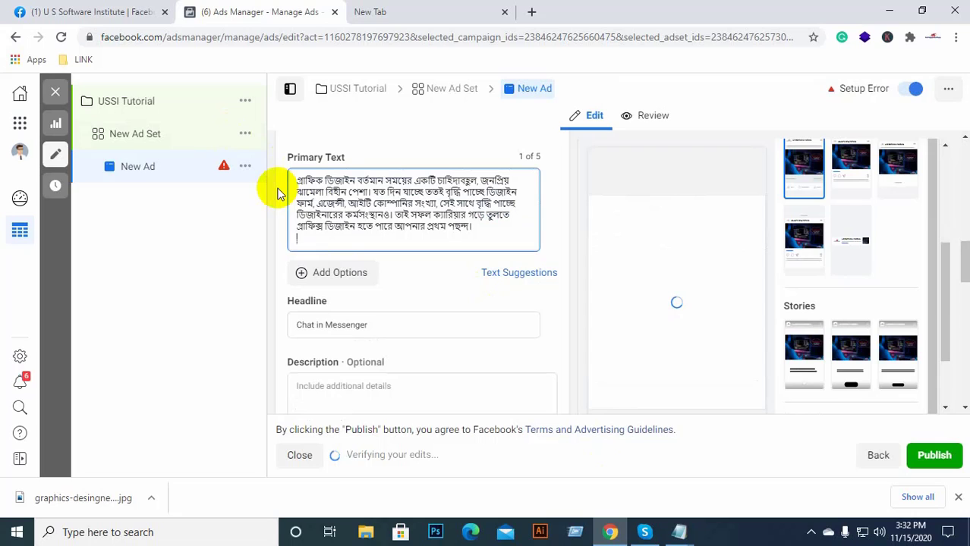
{"action": "mouse_move", "coordinate": [406, 362]}
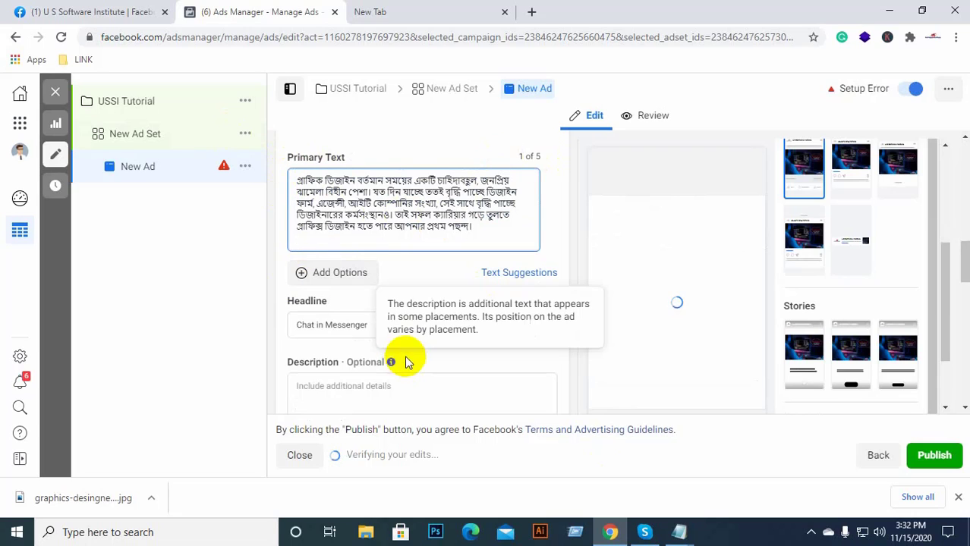
{"action": "left_click", "coordinate": [368, 325]}
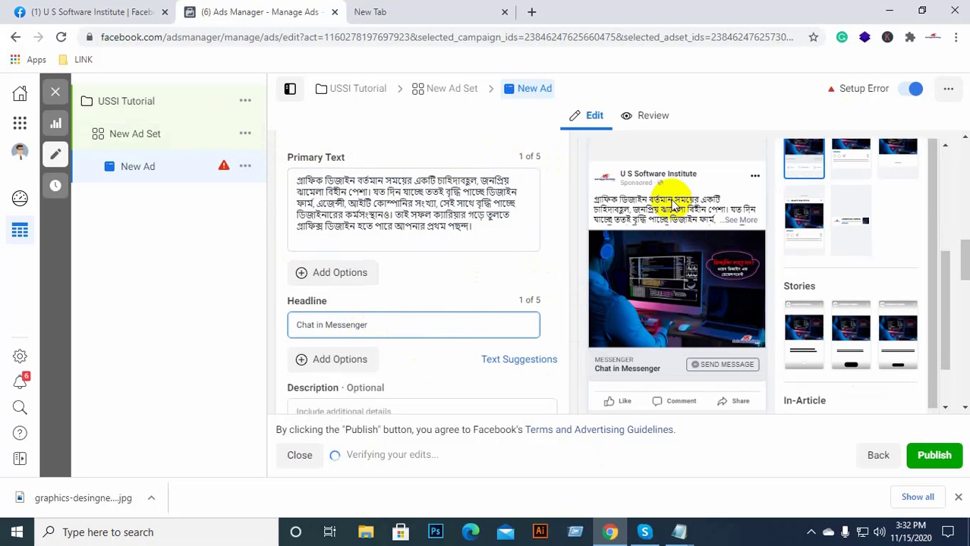
{"action": "scroll", "coordinate": [668, 220], "scroll_direction": "down", "scroll_amount": 1}
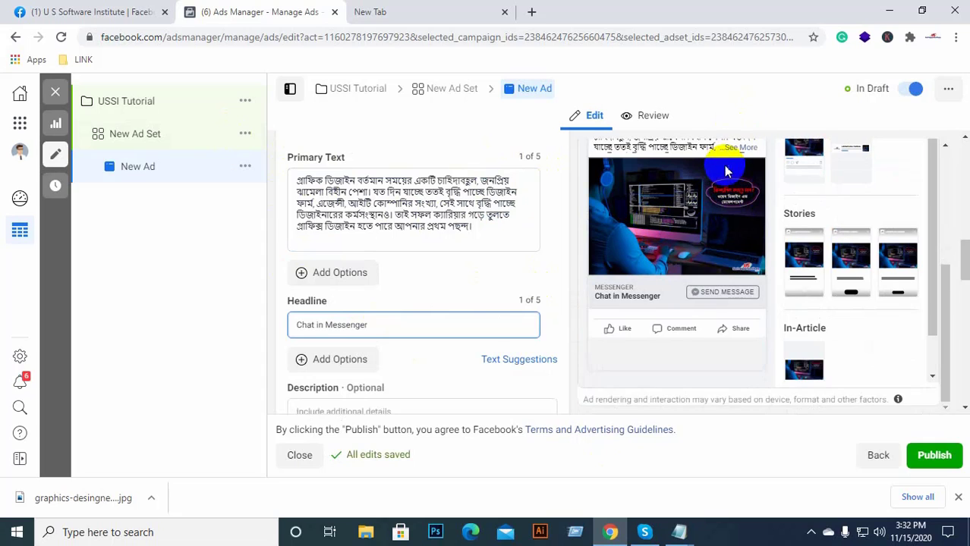
{"action": "scroll", "coordinate": [725, 170], "scroll_direction": "up", "scroll_amount": 1}
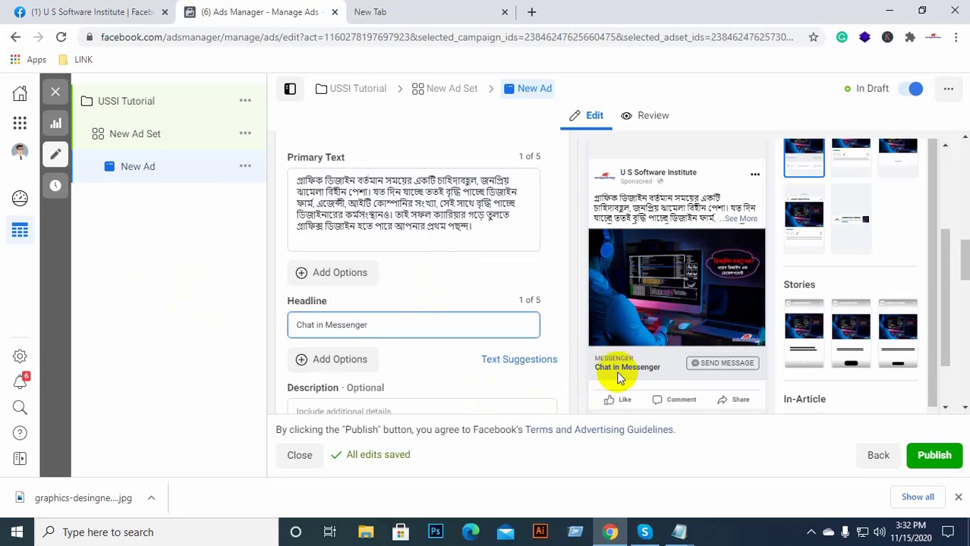
Step: Replace the ad's headline with "ডিজিটাল মার্কেটিং শিখতে অ্যাপ্লাই করুন!" and check it in the Feeds preview
{"action": "left_click_drag", "start_coordinate": [372, 325], "coordinate": [276, 333]}
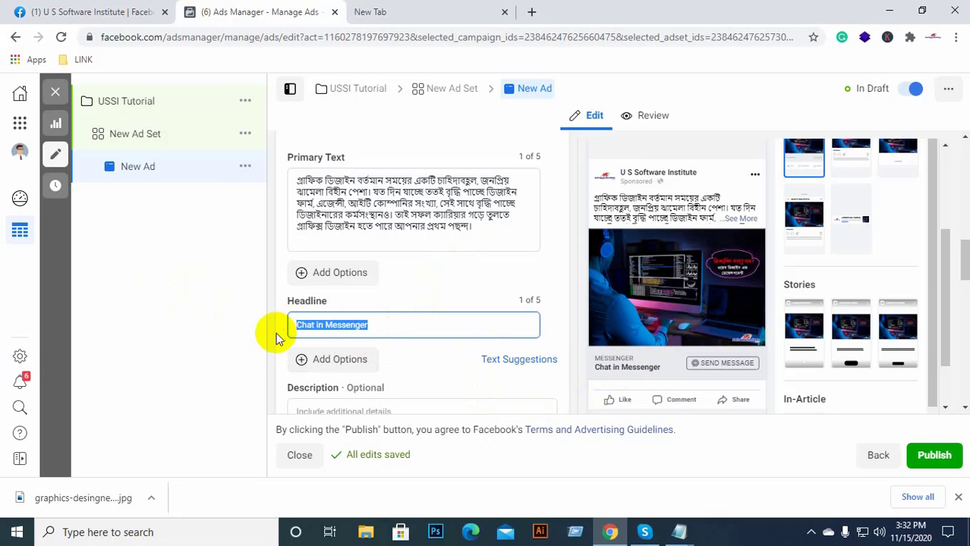
{"action": "key", "text": "BackSpace"}
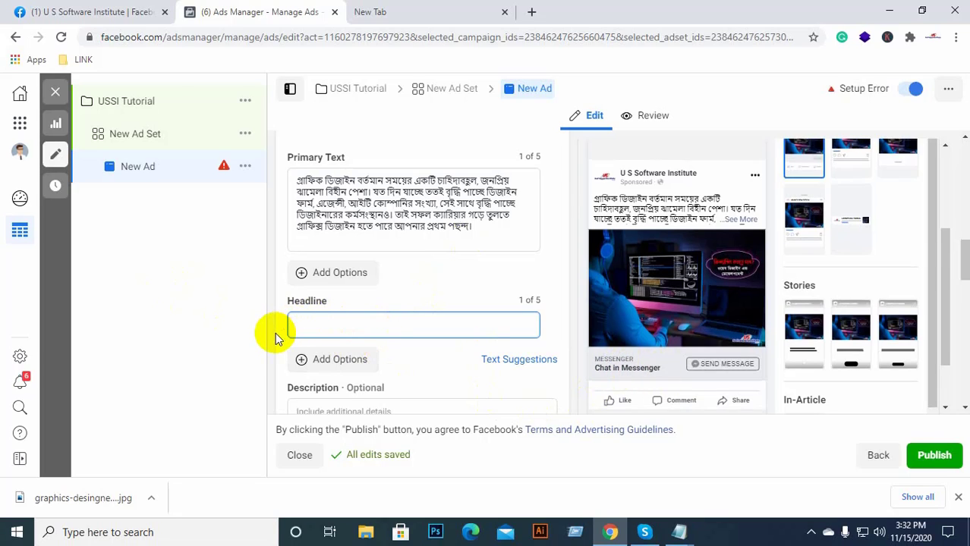
{"action": "type", "text": "Dijital"}
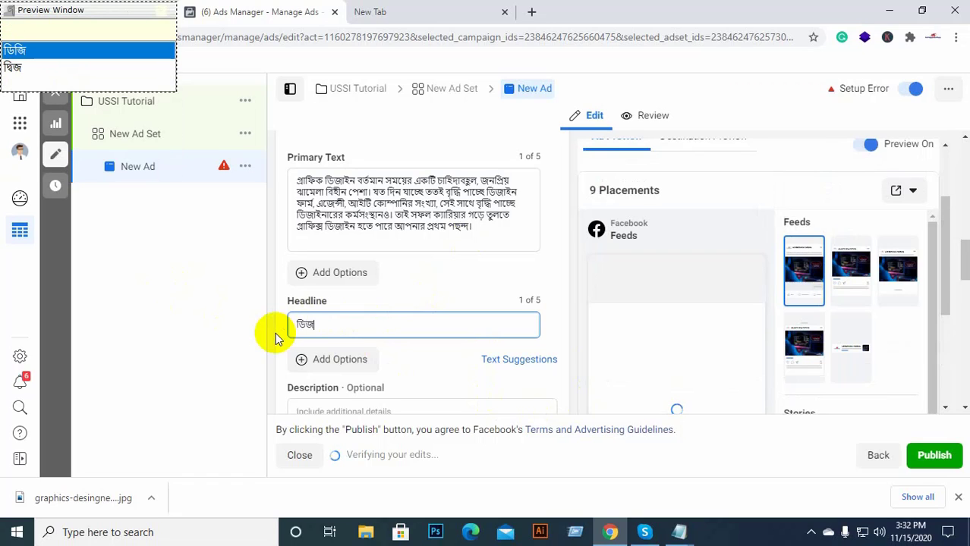
{"action": "type", "text": " mark"}
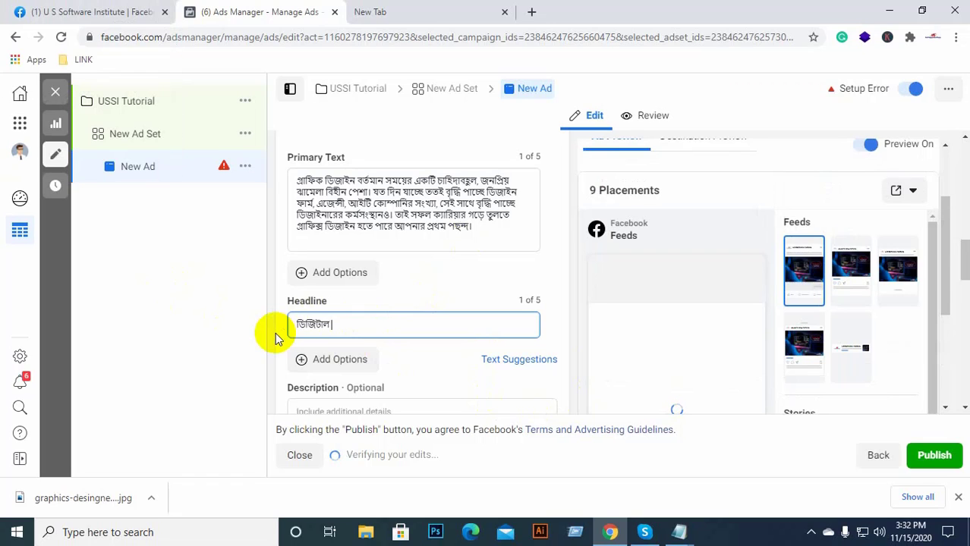
{"action": "type", "text": "eting "}
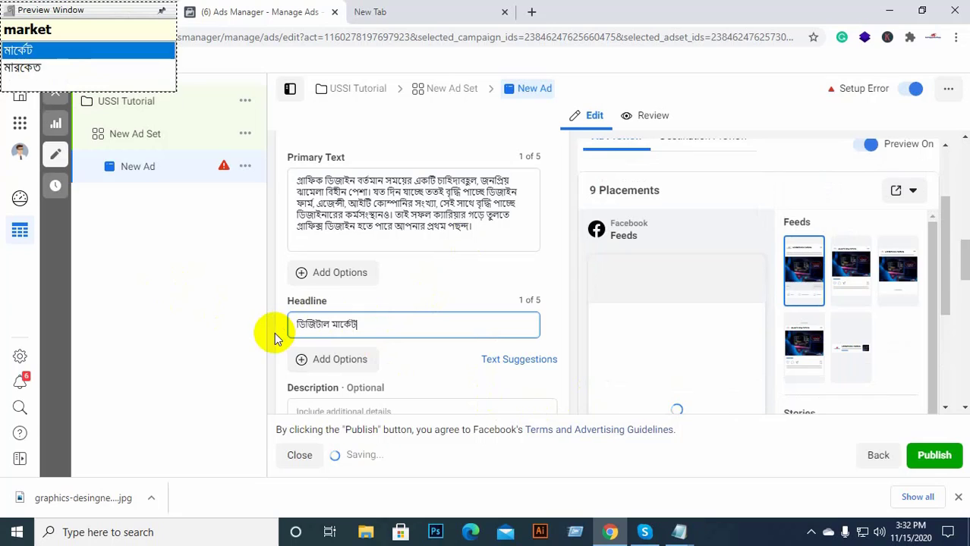
{"action": "type", "text": "shikhte "}
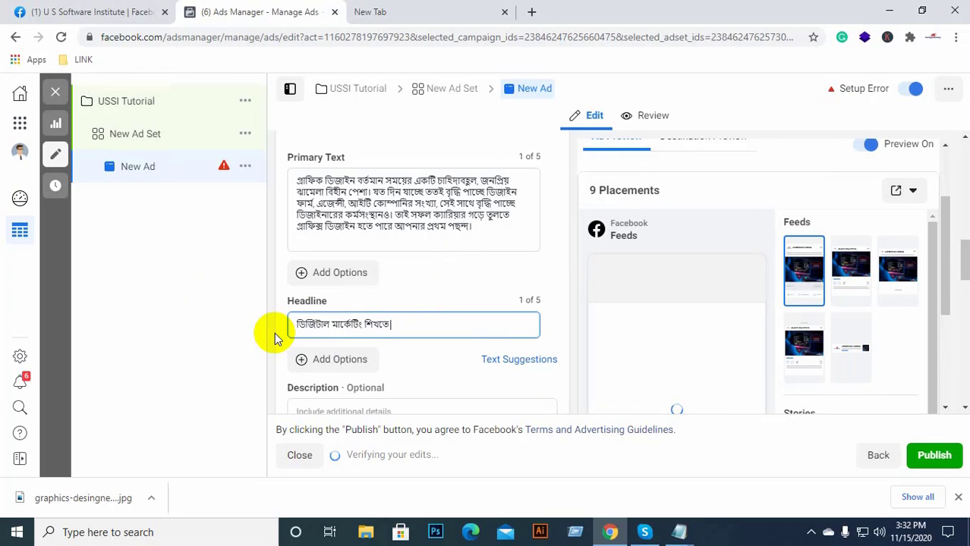
{"action": "type", "text": "agrohai krun"}
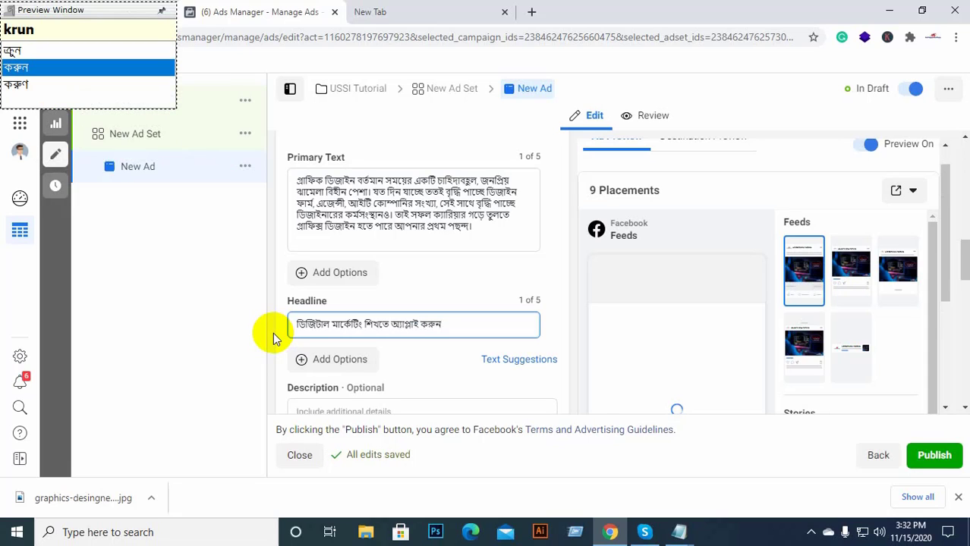
{"action": "type", "text": "!"}
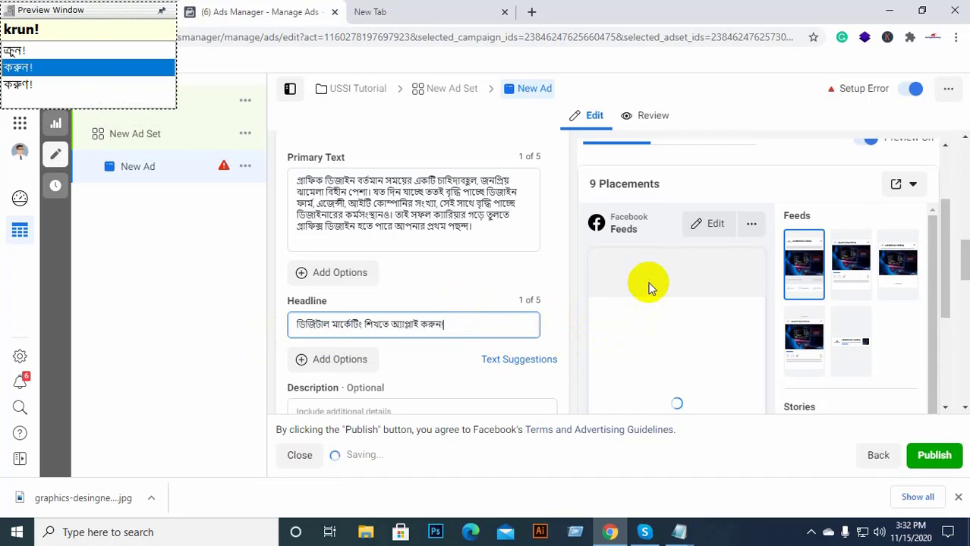
{"action": "scroll", "coordinate": [648, 287], "scroll_direction": "down", "scroll_amount": 3}
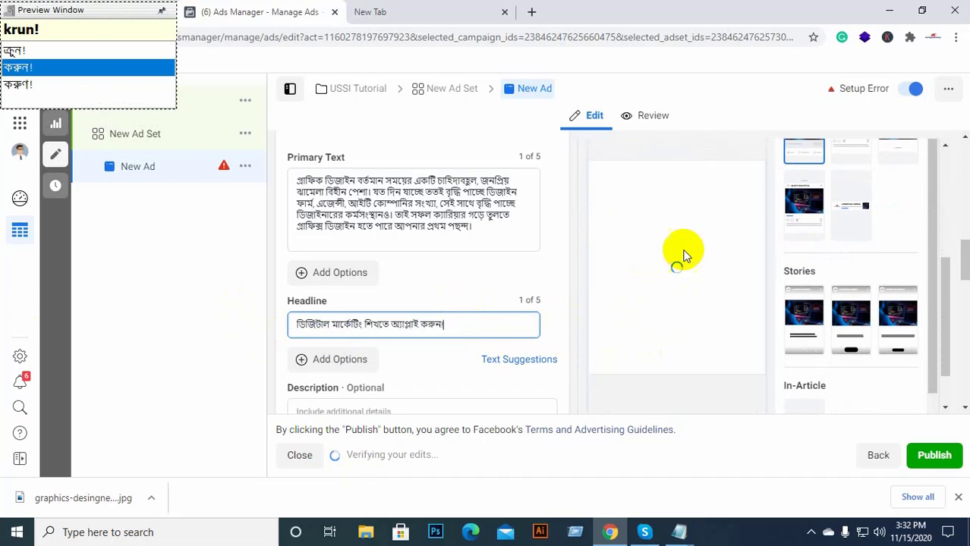
{"action": "scroll", "coordinate": [675, 273], "scroll_direction": "down", "scroll_amount": 2}
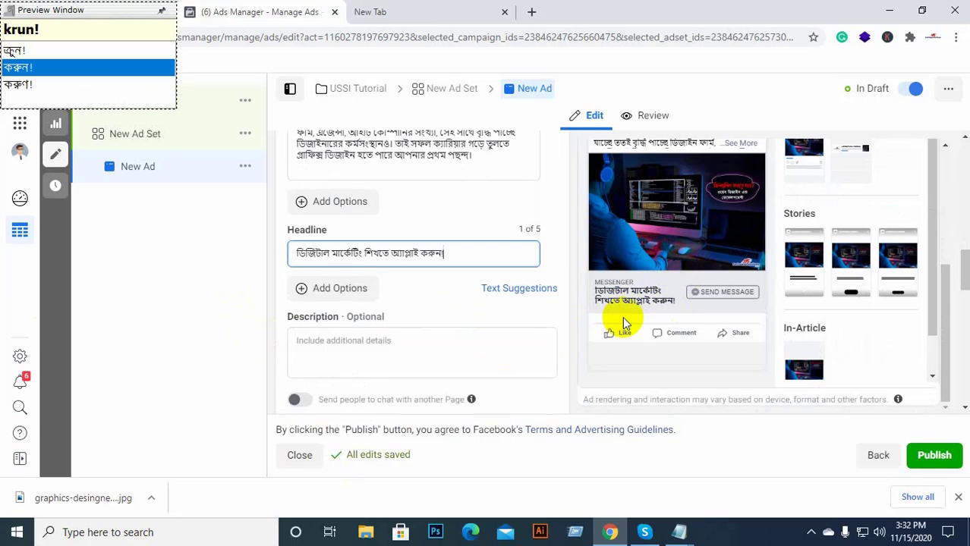
{"action": "scroll", "coordinate": [471, 340], "scroll_direction": "up", "scroll_amount": 2}
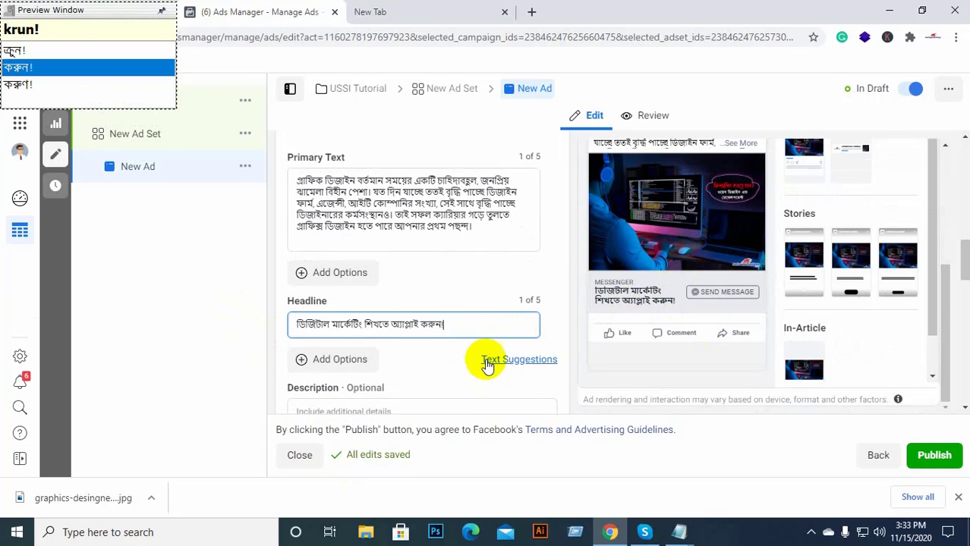
Step: Review the ad's Call to Action and Branded Content settings and activate the empty Partner Facebook Page field
{"action": "scroll", "coordinate": [481, 361], "scroll_direction": "down", "scroll_amount": 4}
{"action": "scroll", "coordinate": [530, 331], "scroll_direction": "down", "scroll_amount": 2}
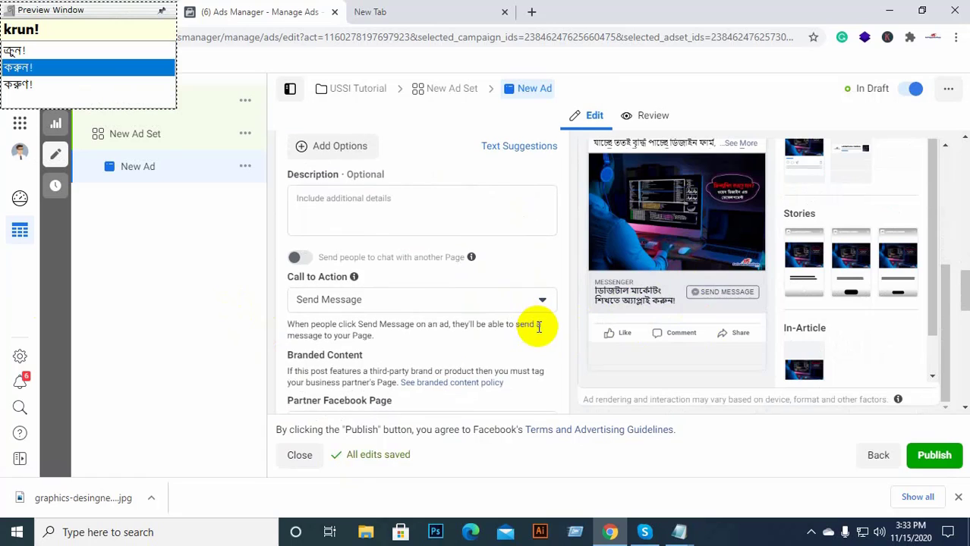
{"action": "scroll", "coordinate": [427, 296], "scroll_direction": "down", "scroll_amount": 2}
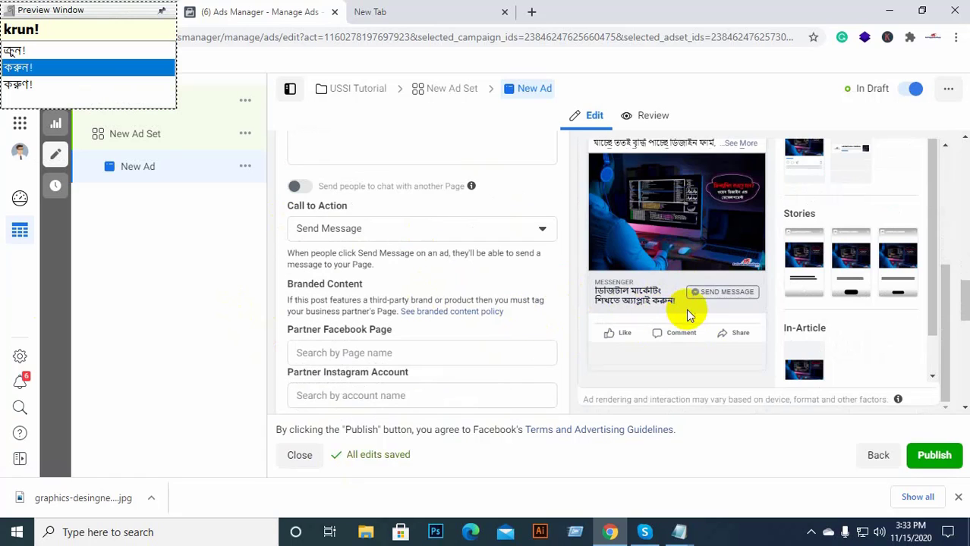
{"action": "scroll", "coordinate": [706, 326], "scroll_direction": "up", "scroll_amount": 1}
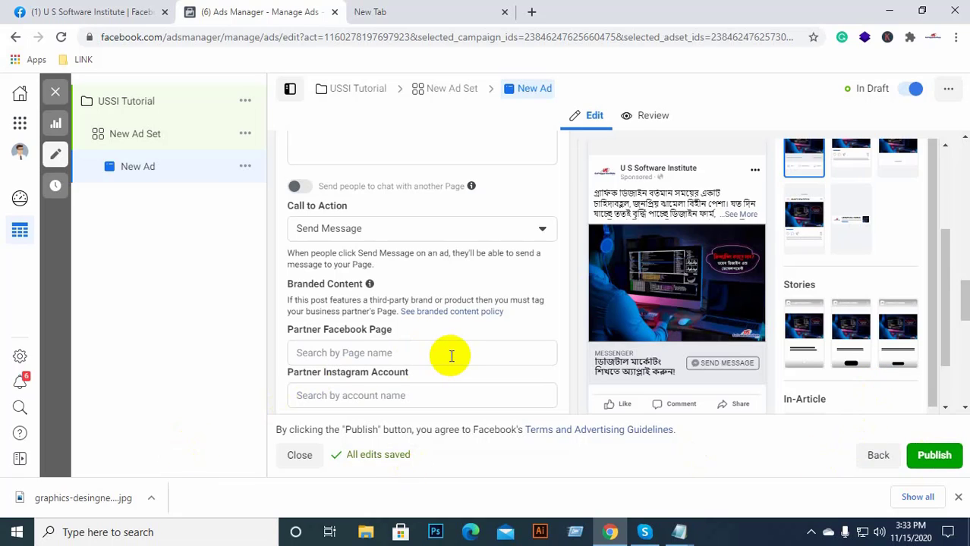
{"action": "left_click", "coordinate": [408, 355]}
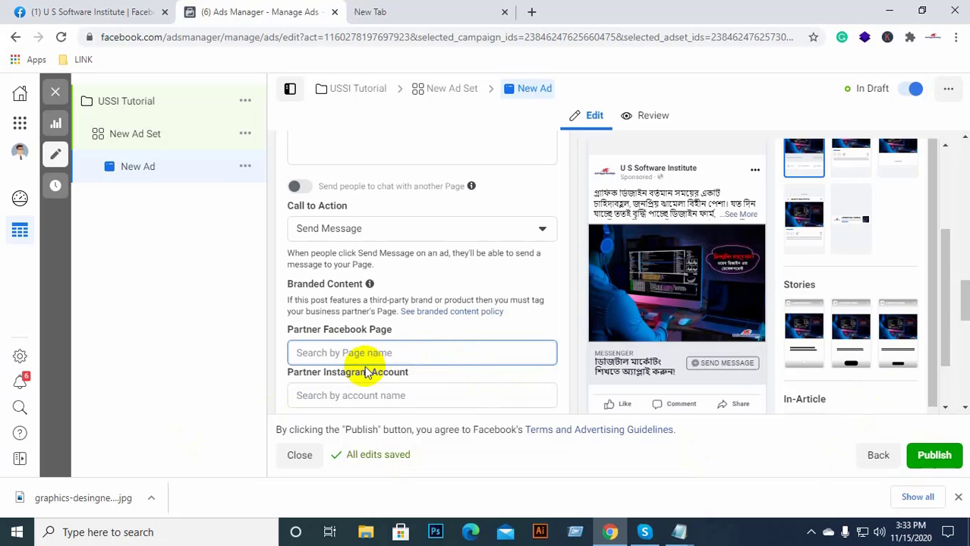